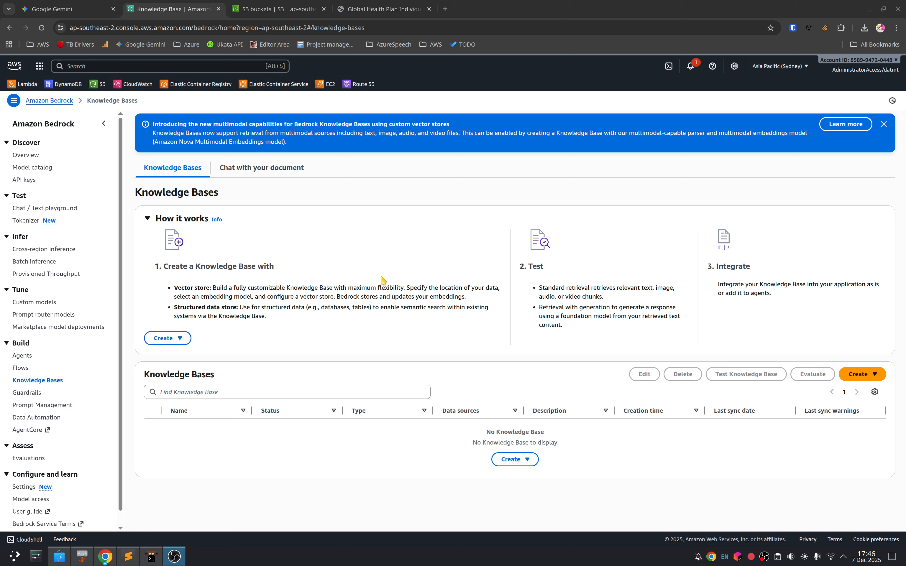
# Step: Review the opening pages of the Global Health Plan PDF, including the overall plan limits and excess options on page 3
pyautogui.click(380, 8)
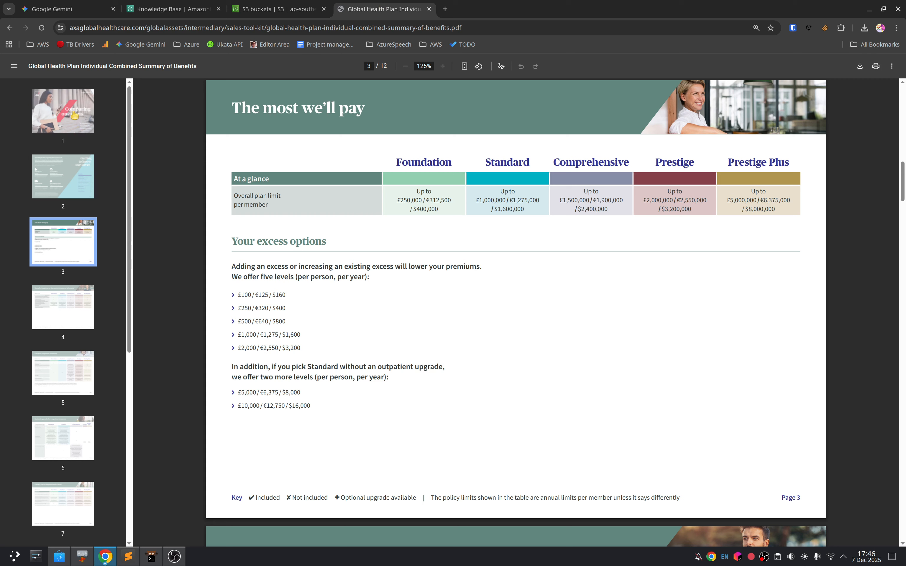
pyautogui.click(63, 112)
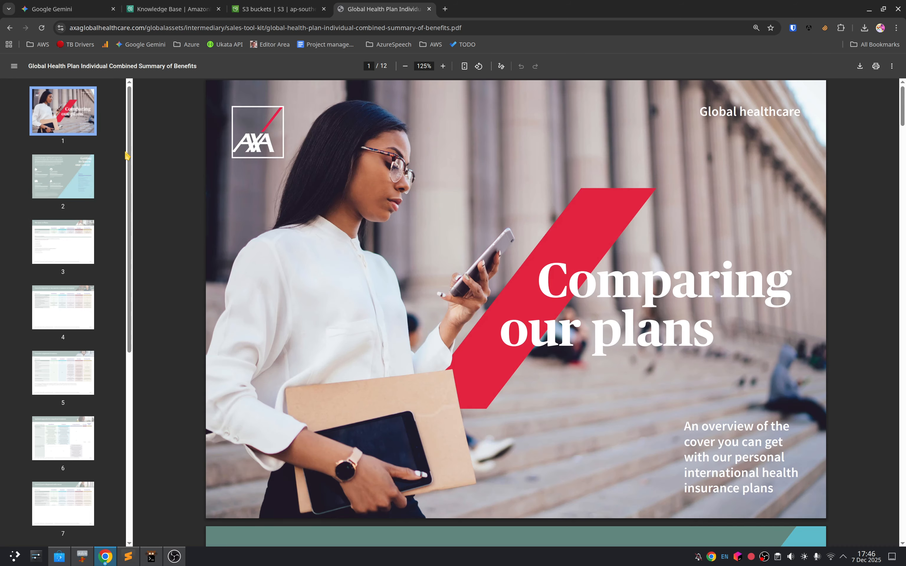
pyautogui.click(89, 176)
pyautogui.click(84, 248)
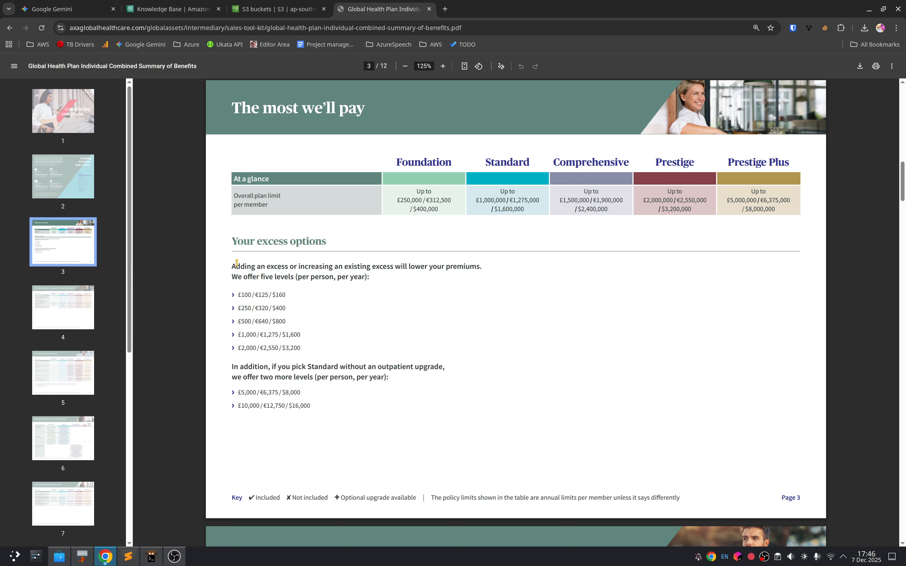
pyautogui.moveTo(237, 262); pyautogui.dragTo(354, 415)
pyautogui.click(265, 332)
pyautogui.moveTo(241, 300); pyautogui.dragTo(286, 377)
pyautogui.scroll(-2, 318, 419)
# Step: Examine the PDF's cover tables on pages 4 to 7 and the exclusions on page 11
pyautogui.click(61, 323)
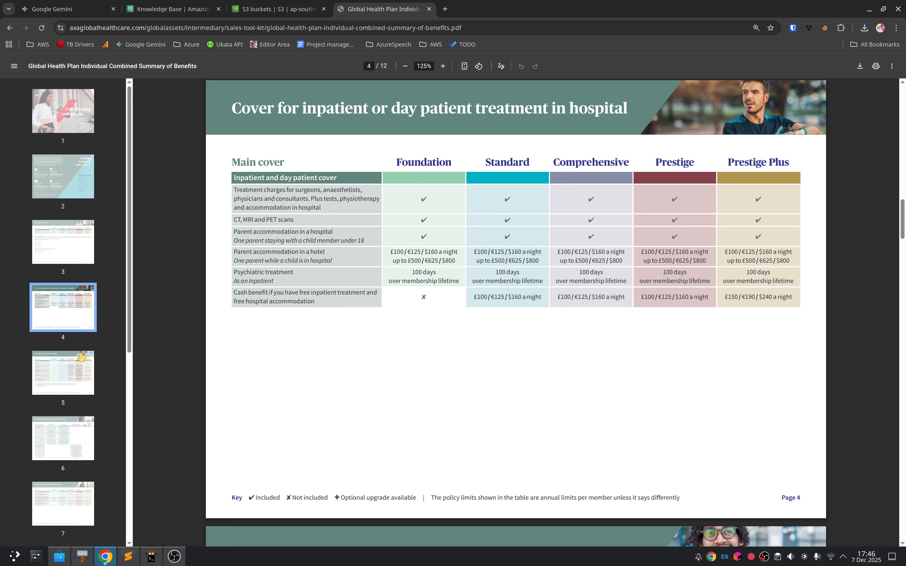
pyautogui.click(69, 373)
pyautogui.click(65, 420)
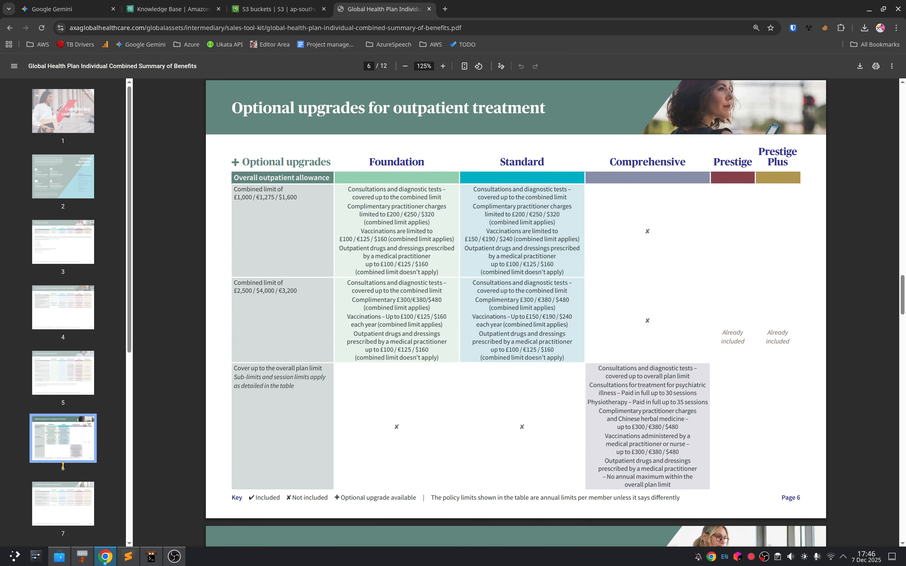
pyautogui.click(62, 488)
pyautogui.scroll(-5, 60, 502)
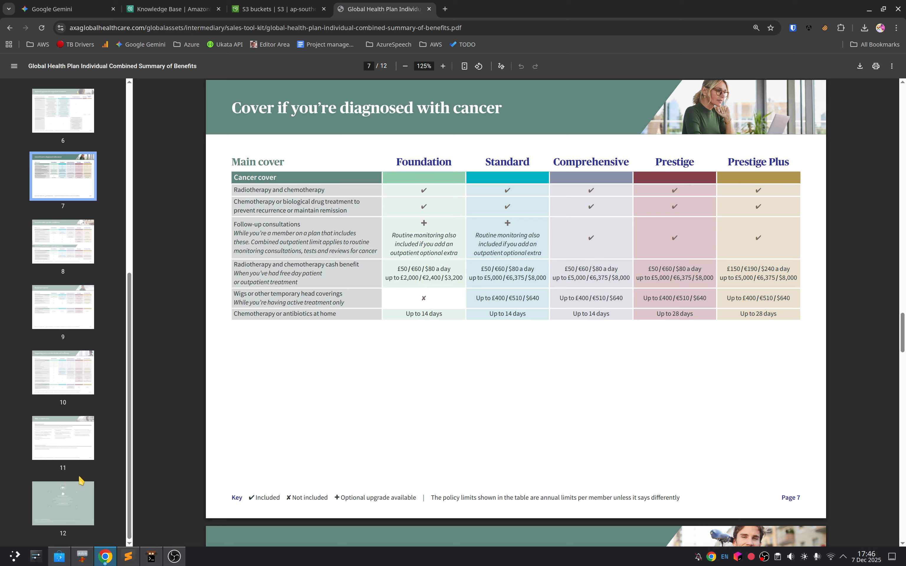
pyautogui.click(60, 504)
pyautogui.click(60, 463)
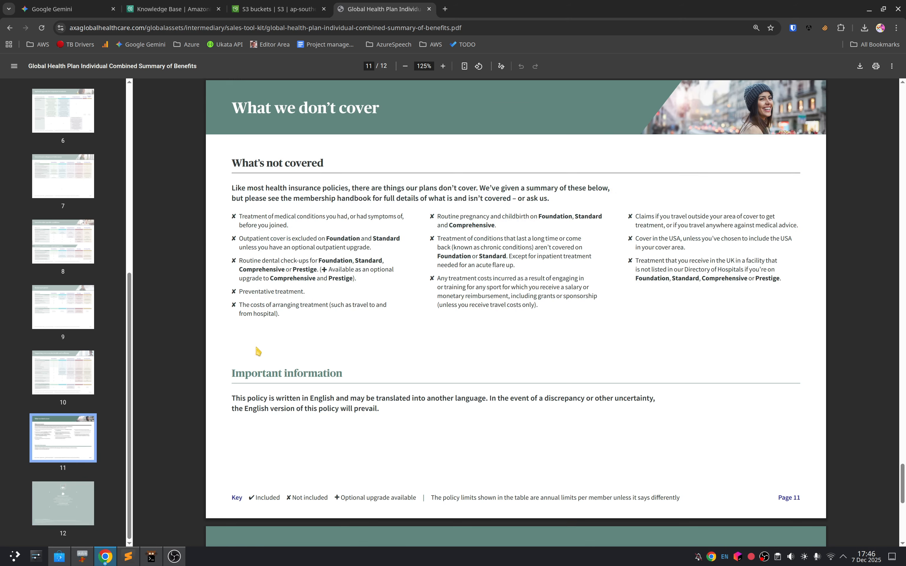
# Step: Return to the AWS console, find the Amazon Bedrock service and open its Knowledge Bases page
pyautogui.click(217, 8)
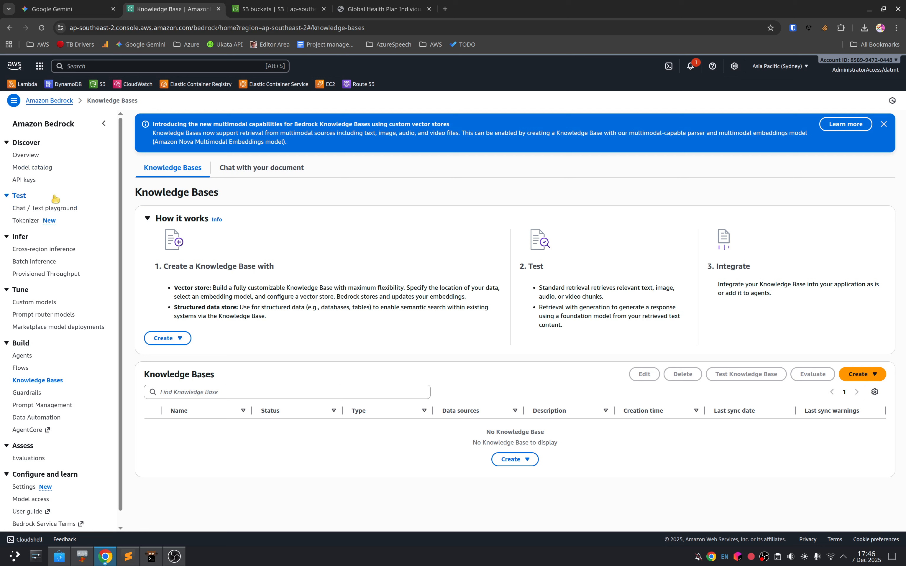
pyautogui.click(81, 66)
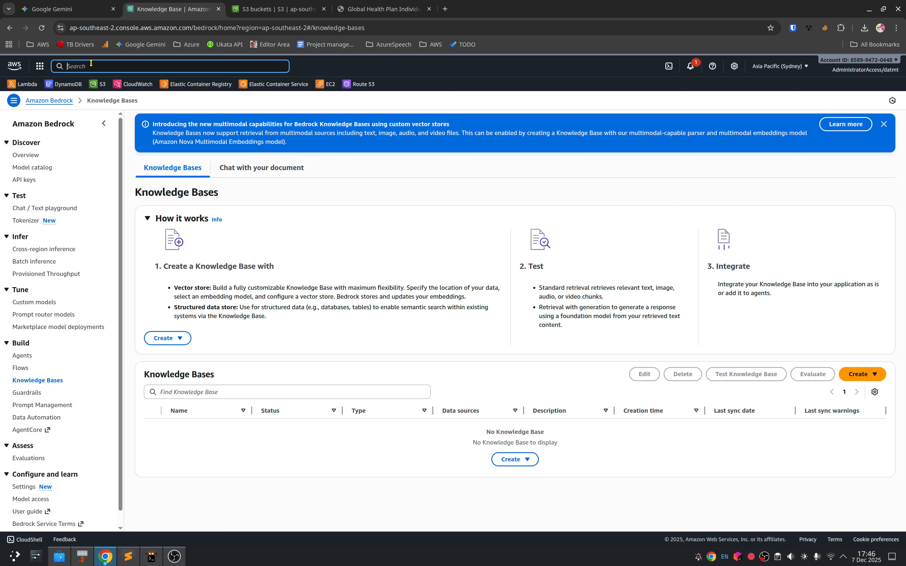
pyautogui.write('bedrock')
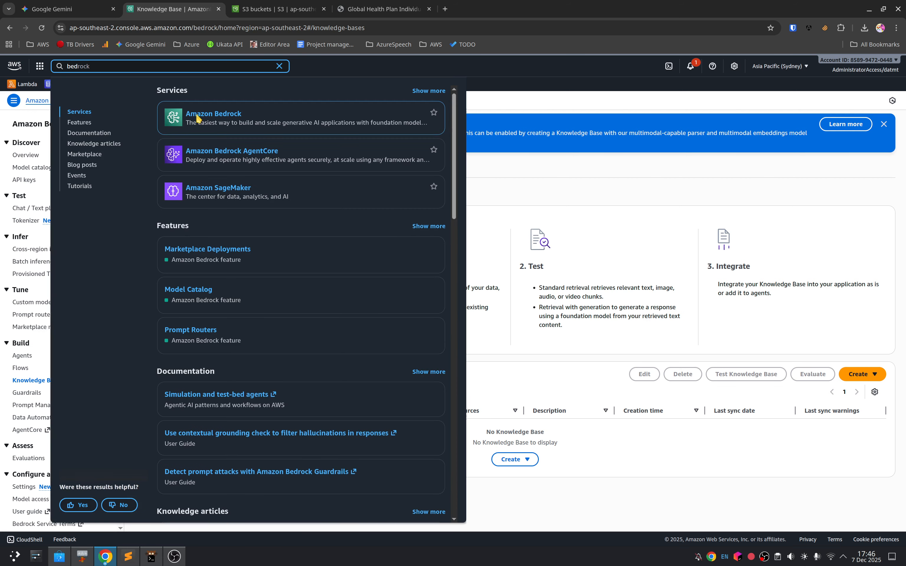
pyautogui.click(217, 114)
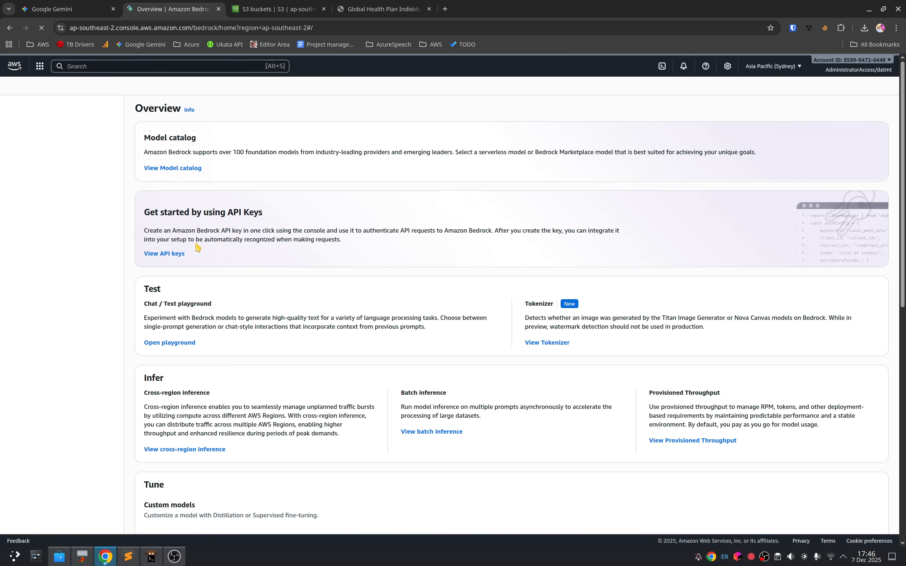
pyautogui.click(54, 381)
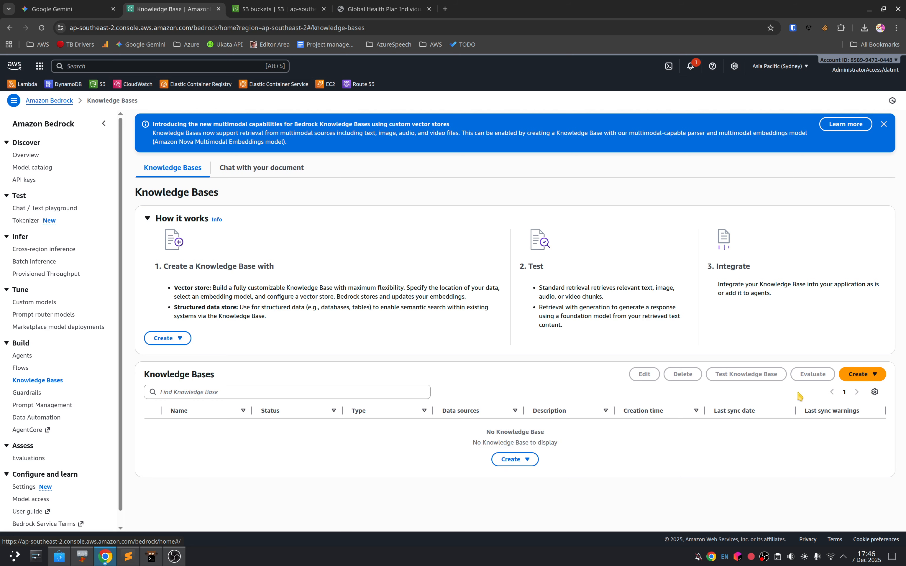
# Step: Start a new Knowledge Base with vector store and name it insurance-policy-kb
pyautogui.click(529, 465)
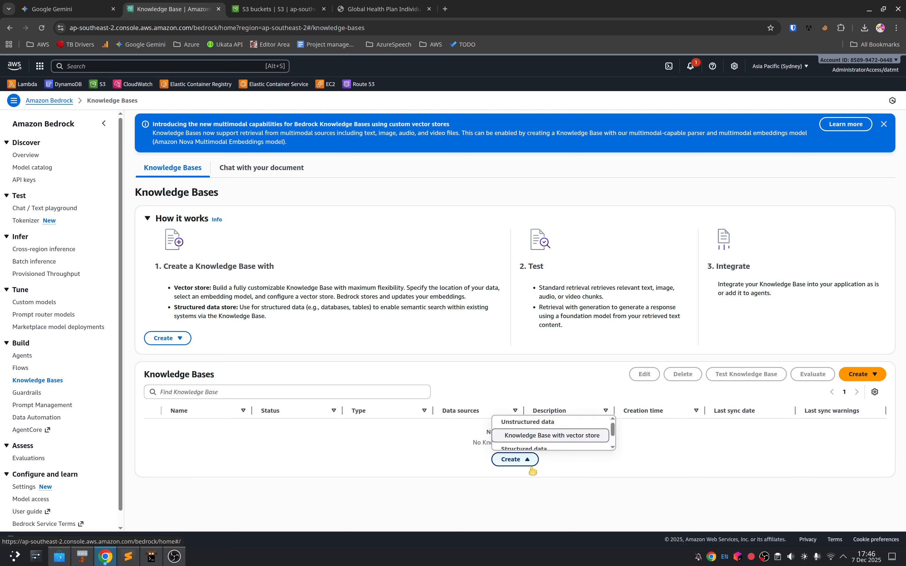
pyautogui.click(664, 472)
pyautogui.click(859, 377)
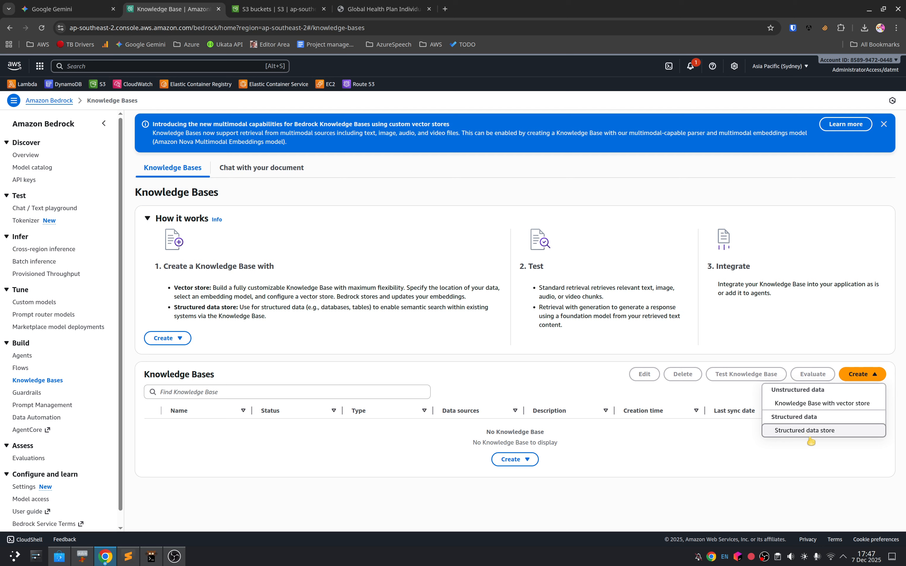
pyautogui.click(801, 404)
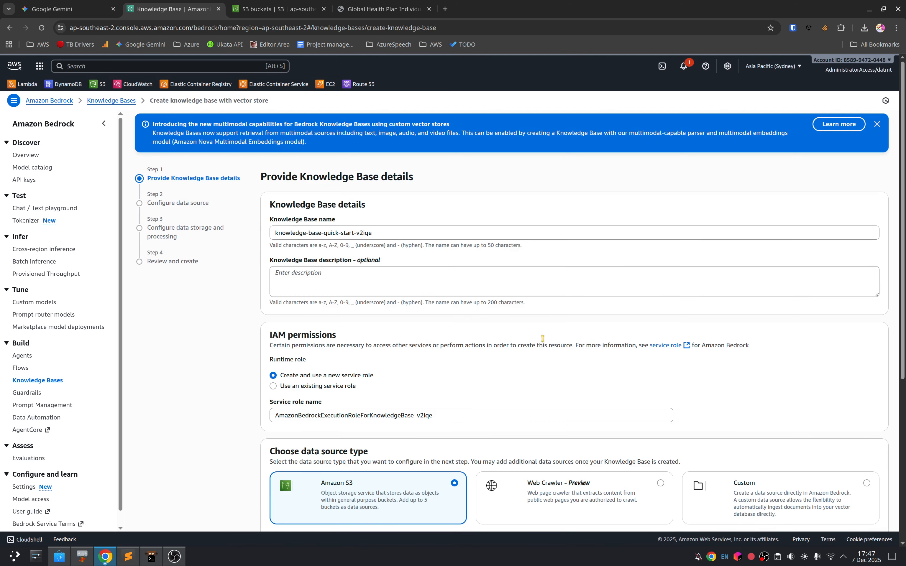
pyautogui.tripleClick(365, 233)
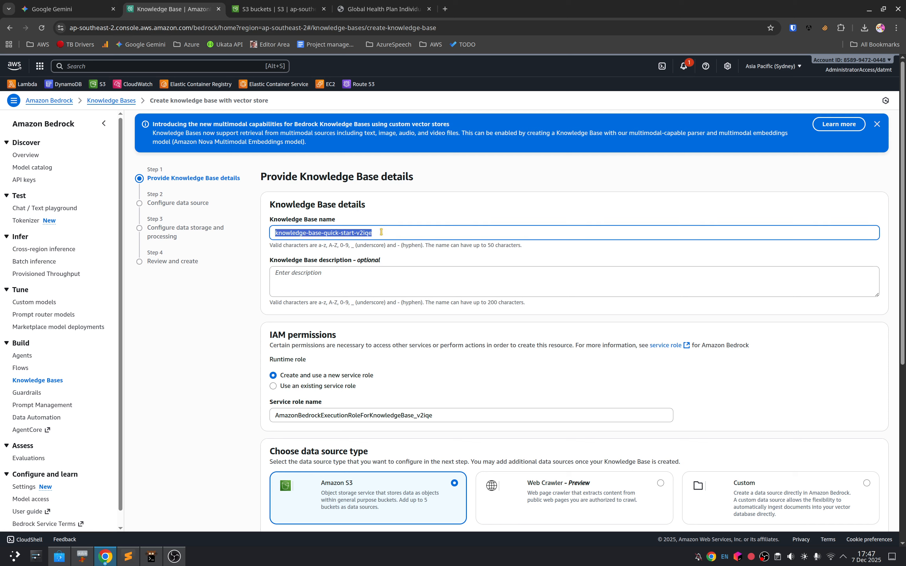
pyautogui.write('insurance-policy-kb')
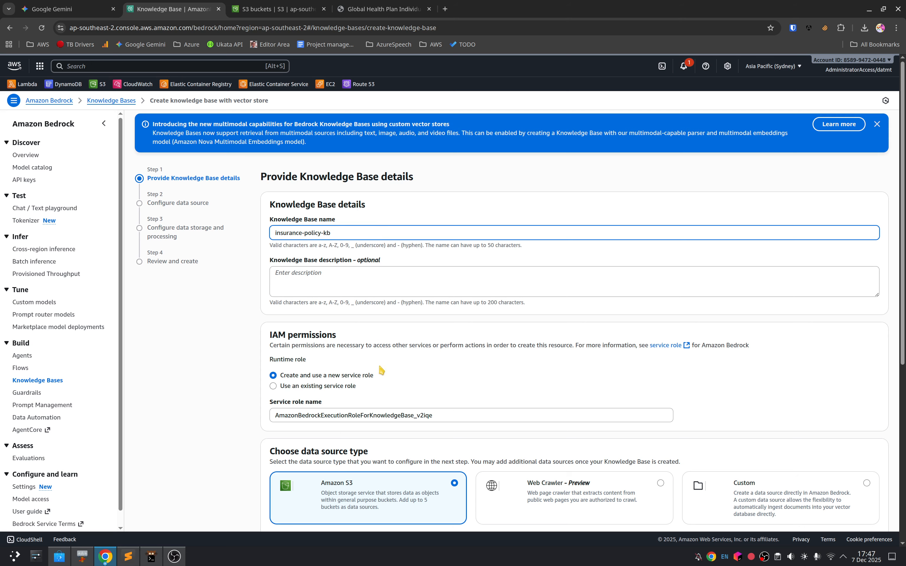
pyautogui.scroll(-2, 380, 366)
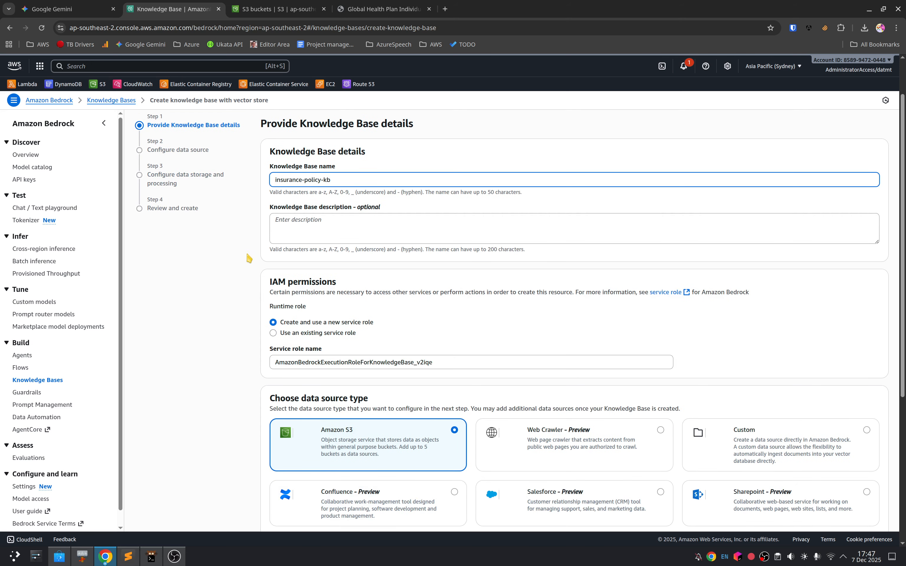
pyautogui.click(239, 279)
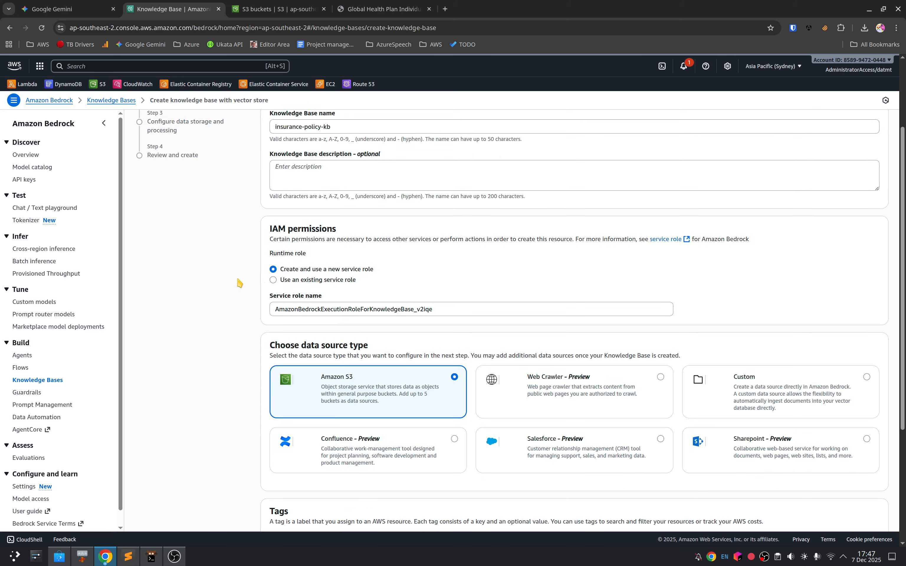
# Step: Keep the new service role and Amazon S3 as the data source type, and continue to the data source configuration
pyautogui.hotkey('ctrl', '+')
pyautogui.hotkey('ctrl', '+')
pyautogui.hotkey('ctrl', '-')
pyautogui.scroll(-1, 277, 358)
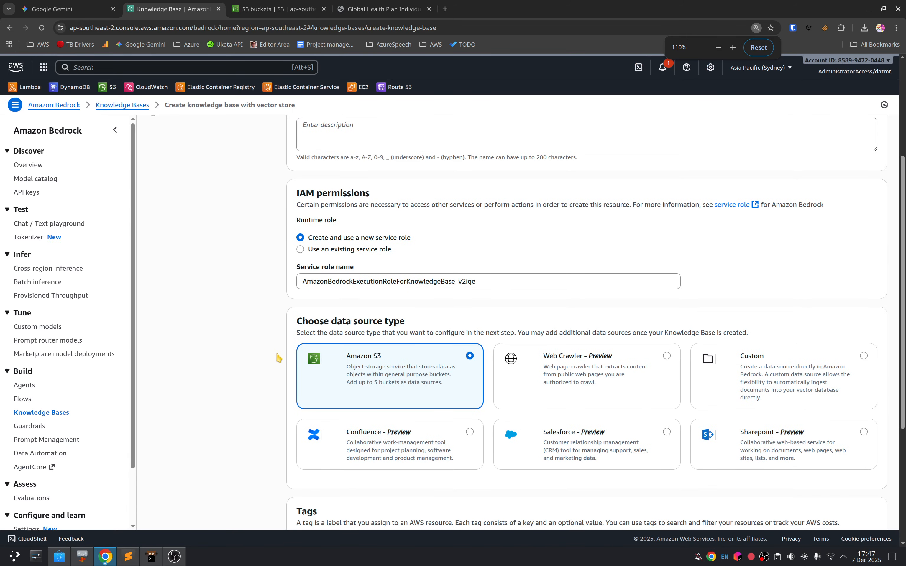
pyautogui.scroll(-1, 375, 335)
pyautogui.scroll(-1, 376, 336)
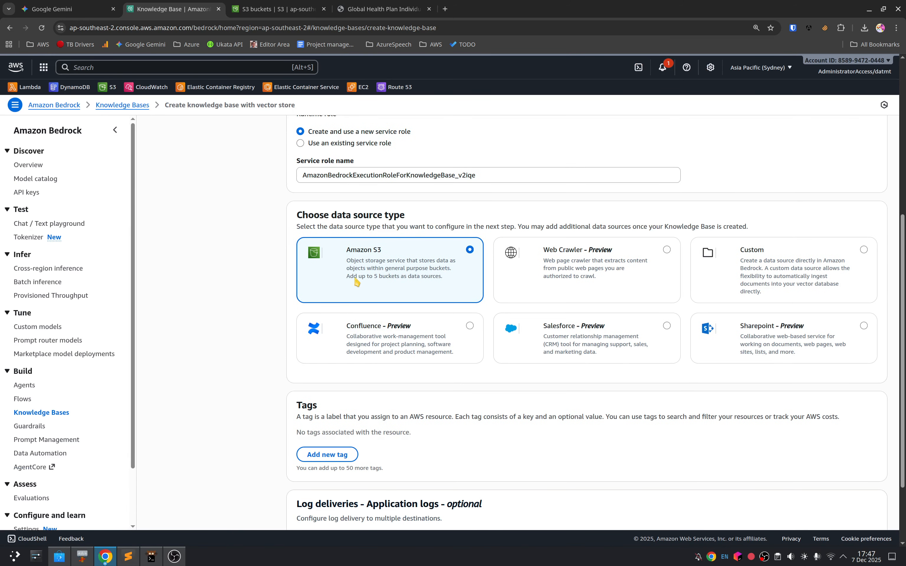
pyautogui.scroll(-2, 354, 291)
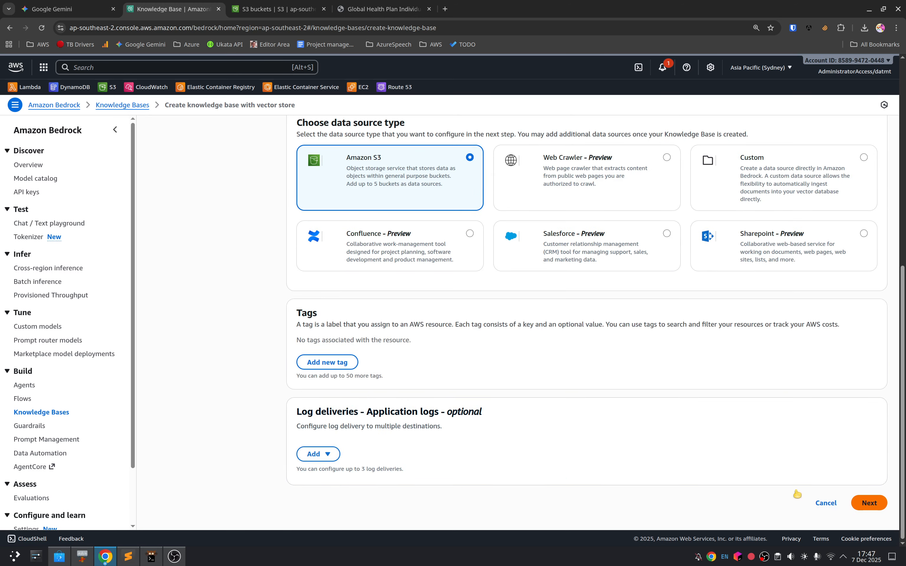
pyautogui.click(868, 505)
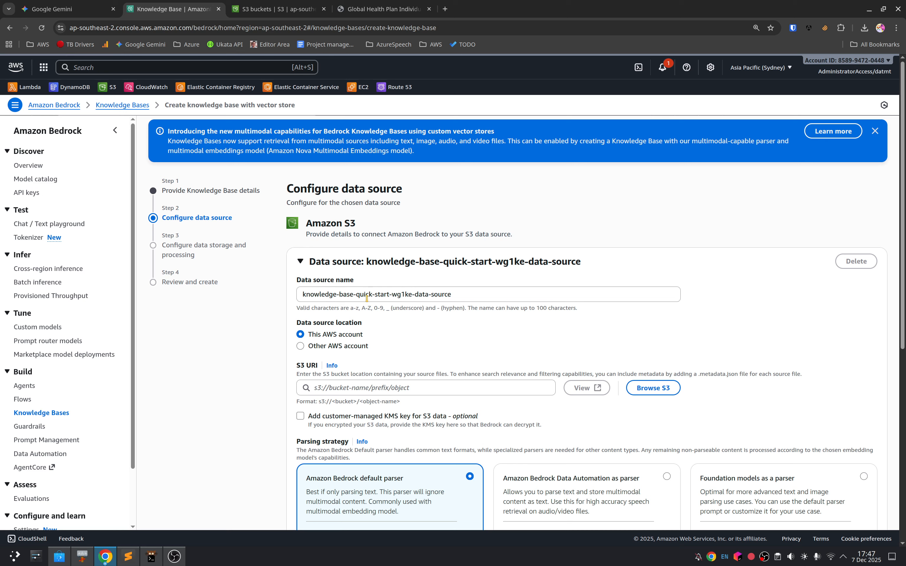
# Step: Switch to the Amazon S3 console and create a bucket named rag-demo-999 with the default settings
pyautogui.click(359, 392)
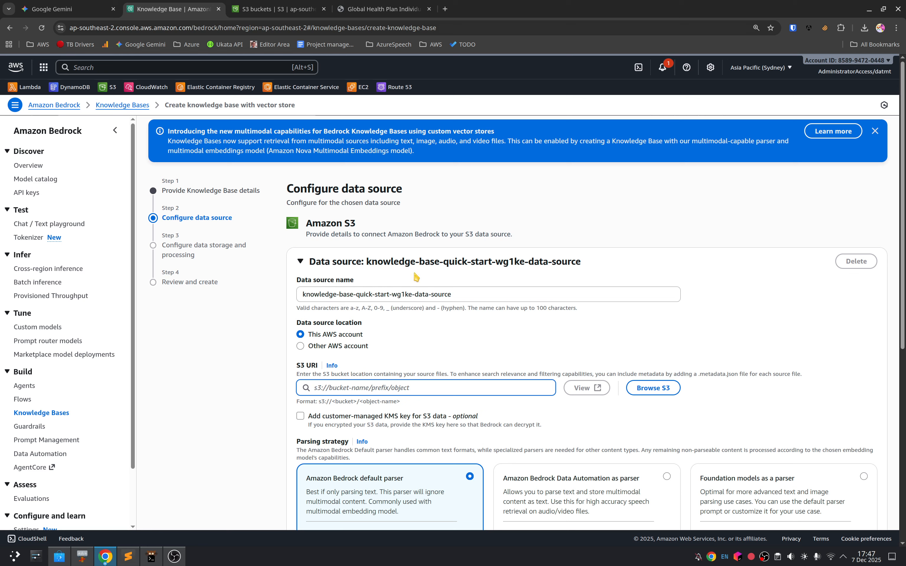
pyautogui.click(296, 8)
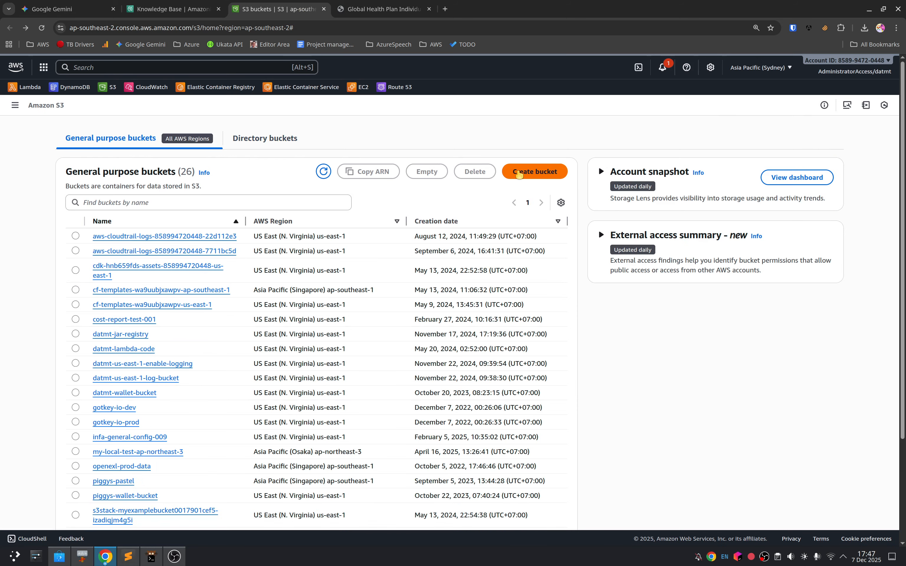
pyautogui.click(528, 172)
pyautogui.click(189, 230)
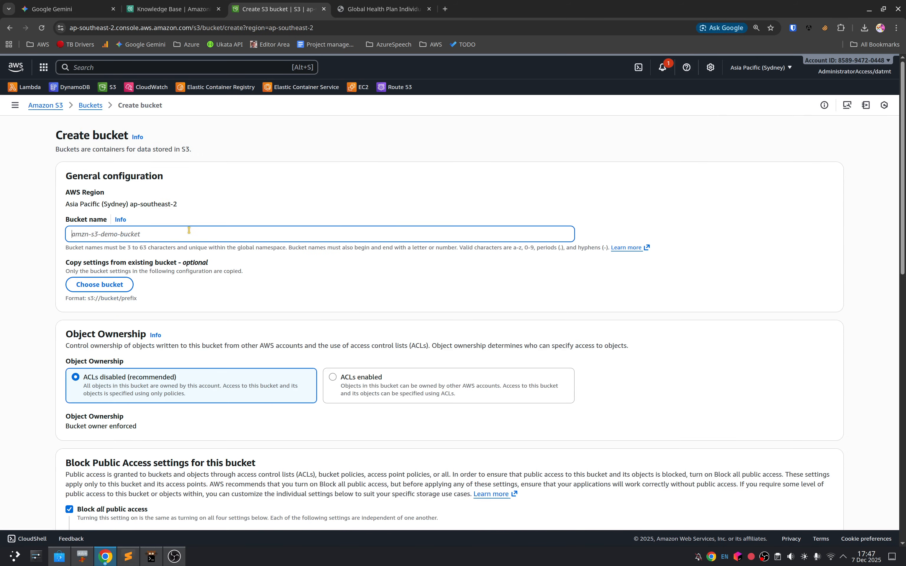
pyautogui.write('rag-demo-999')
pyautogui.scroll(-15, 298, 329)
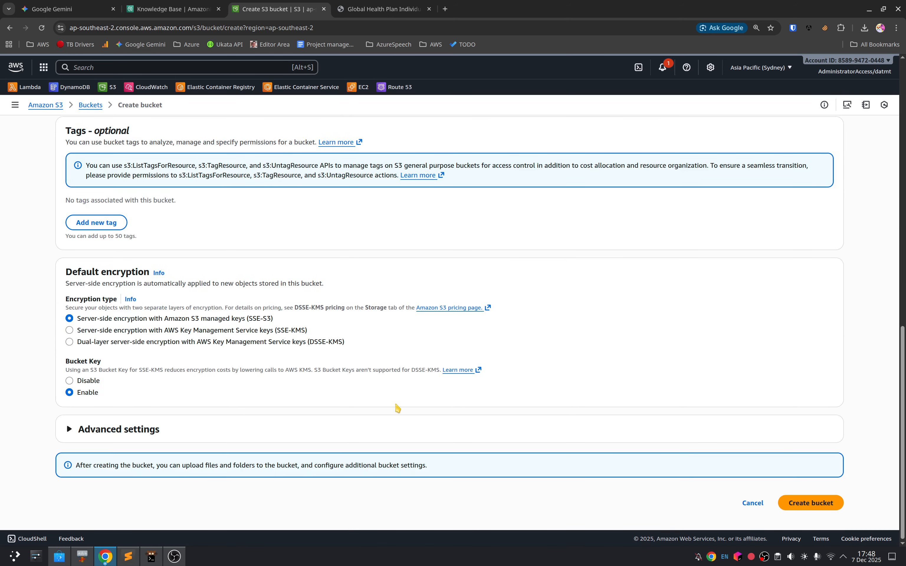
pyautogui.click(813, 500)
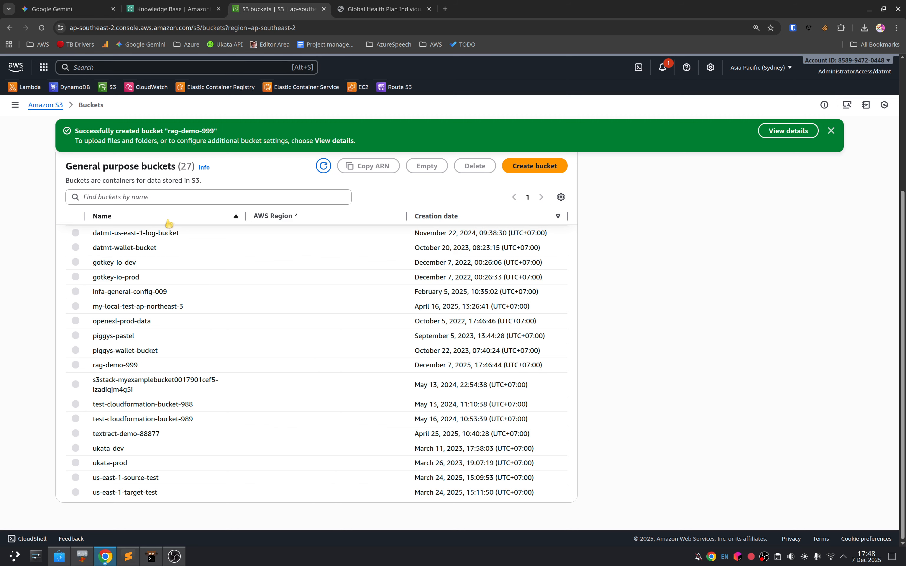
# Step: Filter the bucket list by "rag" and open the rag-demo-999 bucket
pyautogui.click(188, 197)
pyautogui.write('rag')
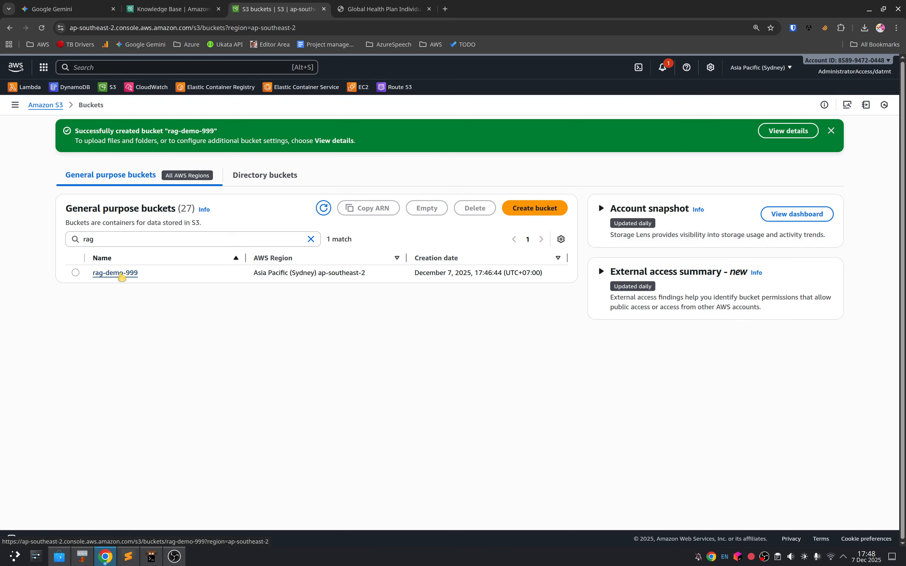
pyautogui.click(121, 273)
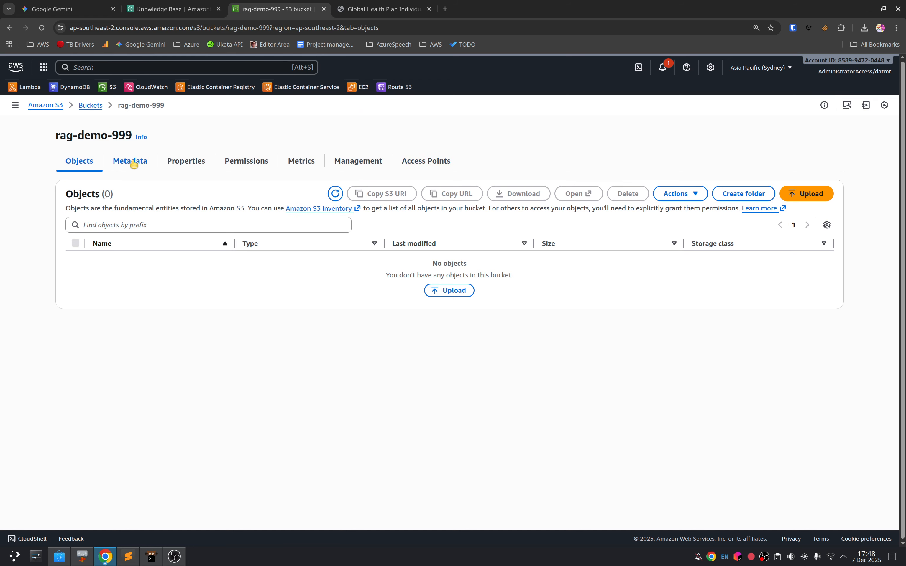
# Step: Try using the rag-demo-999 bucket's ARN as the knowledge base data source's S3 URI, and clear the field
pyautogui.click(144, 163)
pyautogui.click(204, 170)
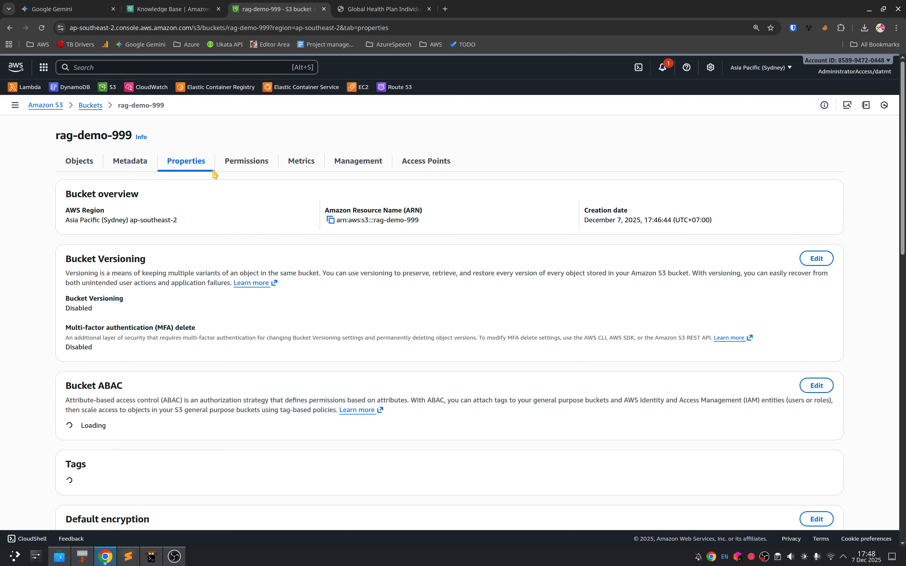
pyautogui.click(330, 221)
pyautogui.hotkey('ctrl', 'shift', 'Tab')
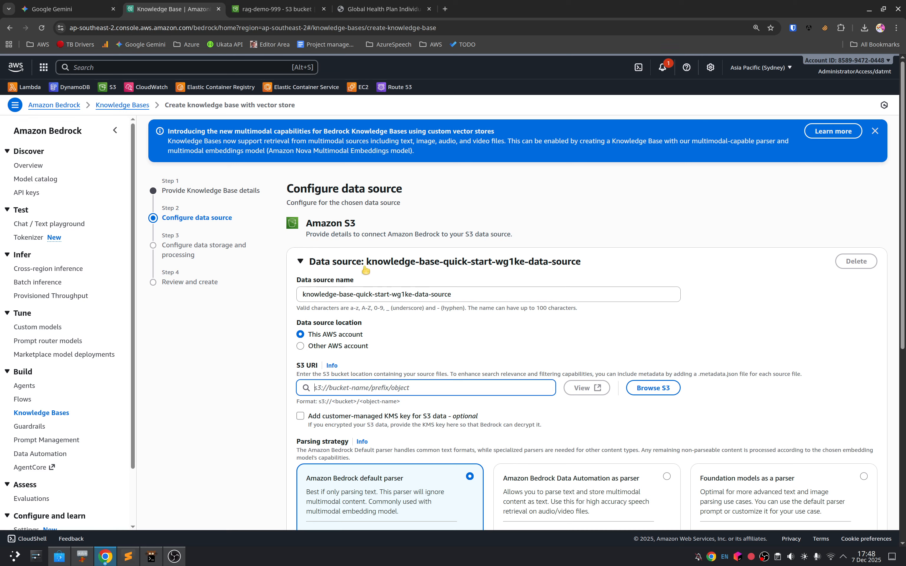
pyautogui.hotkey('ctrl', 'v')
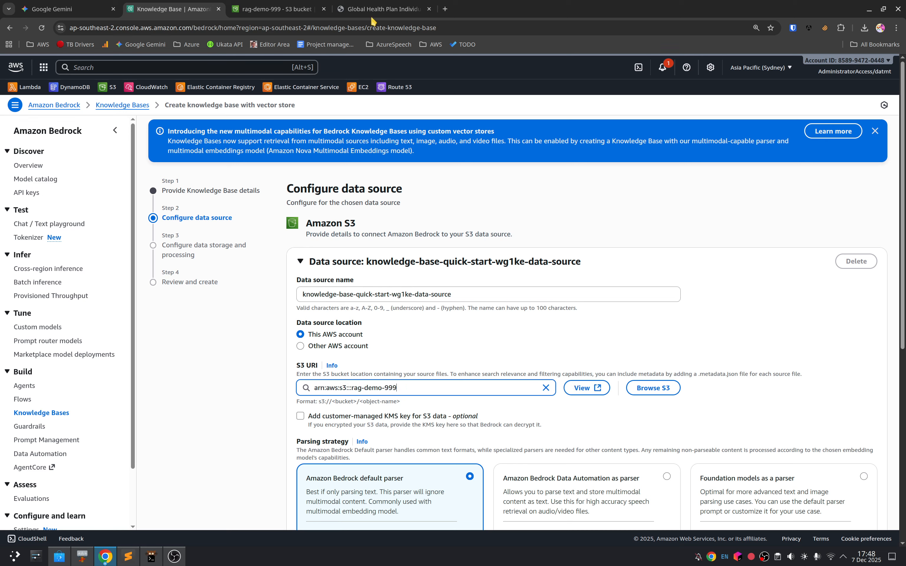
pyautogui.click(546, 387)
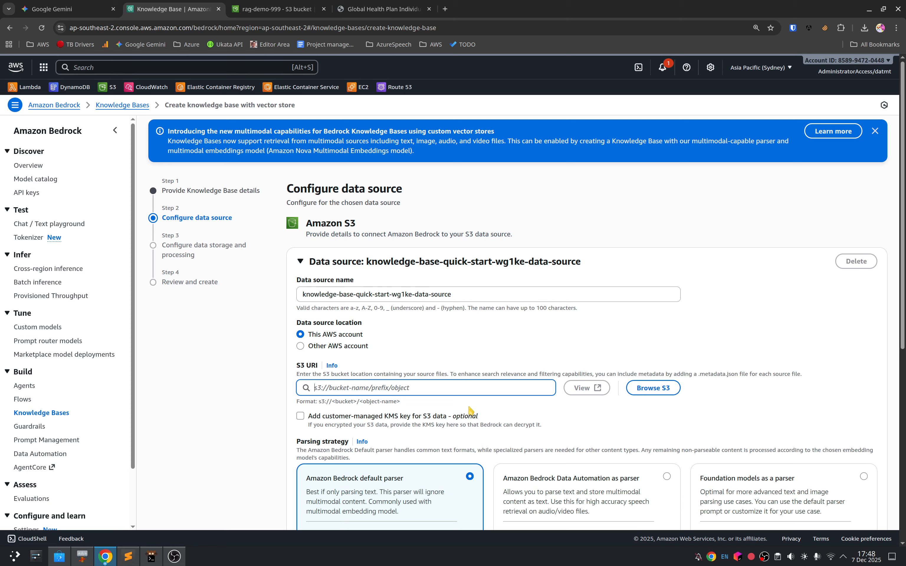
# Step: Copy the bucket name rag-demo-999 from its properties in the Amazon S3 console, and return to the knowledge base's data source configuration
pyautogui.click(279, 9)
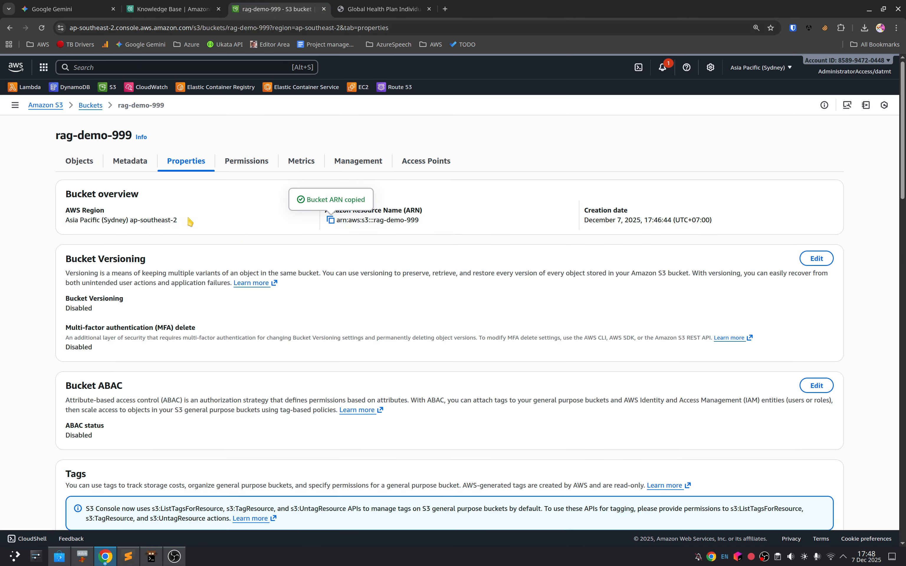
pyautogui.scroll(-4, 456, 393)
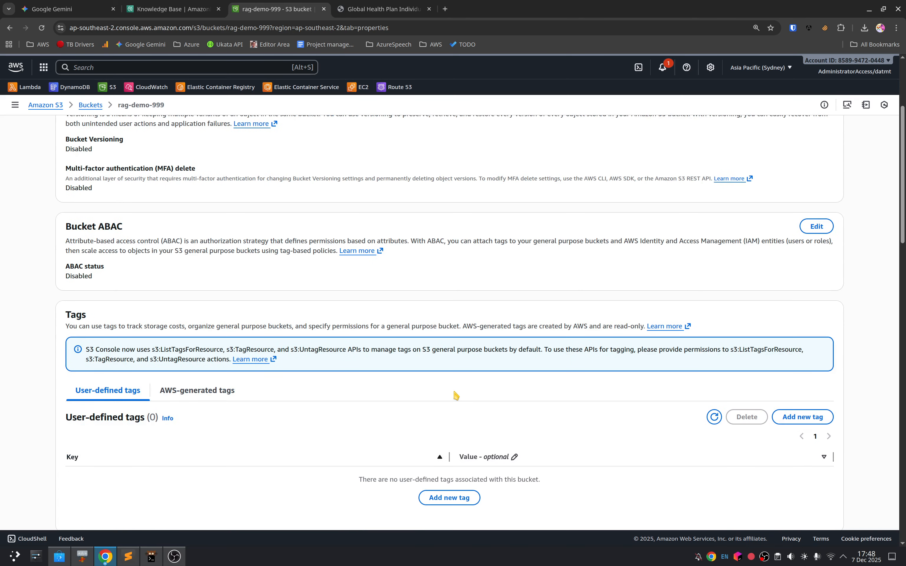
pyautogui.scroll(4, 456, 396)
pyautogui.moveTo(434, 223)
pyautogui.mouseDown()
pyautogui.moveTo(372, 229)
pyautogui.moveTo(440, 225)
pyautogui.mouseUp()
pyautogui.click(372, 223)
pyautogui.click(176, 9)
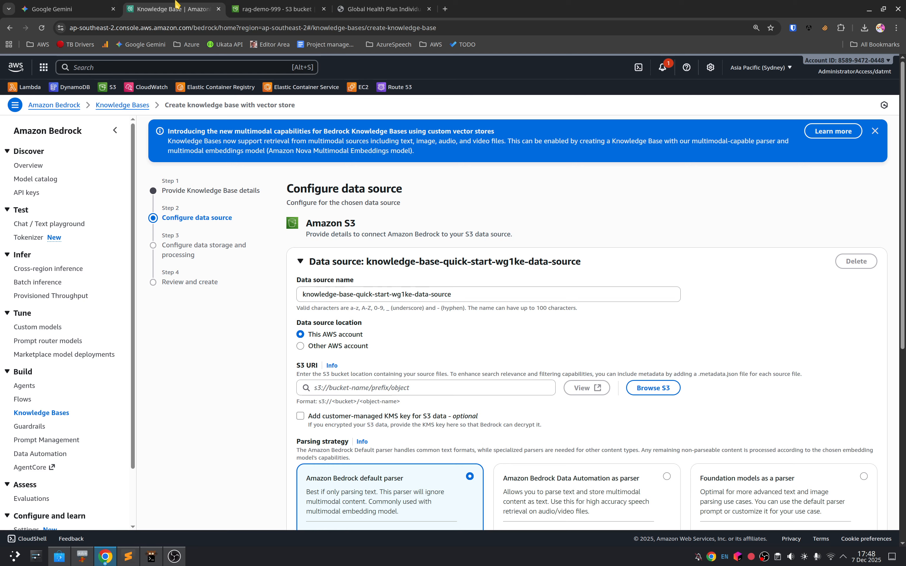
# Step: Try to find the rag-demo-999 bucket by browsing S3 for the data source, refreshing the bucket list, and cancel the selection
pyautogui.click(654, 388)
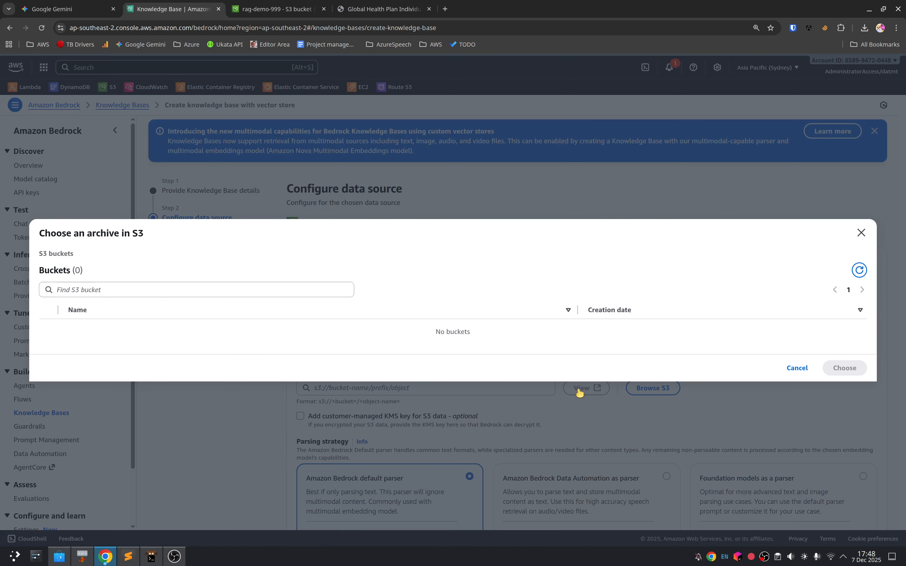
pyautogui.click(207, 283)
pyautogui.hotkey('ctrl', 'v')
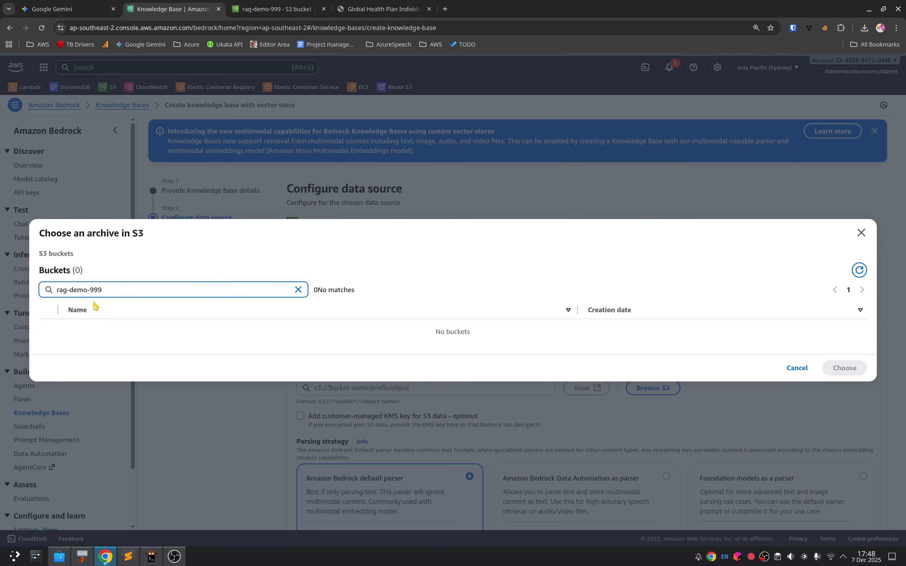
pyautogui.click(859, 270)
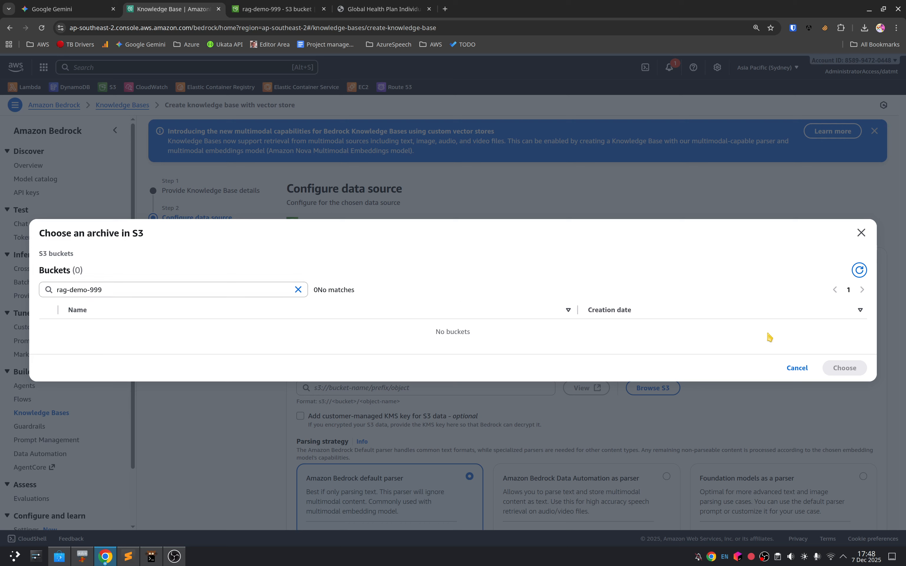
pyautogui.click(859, 270)
pyautogui.click(145, 292)
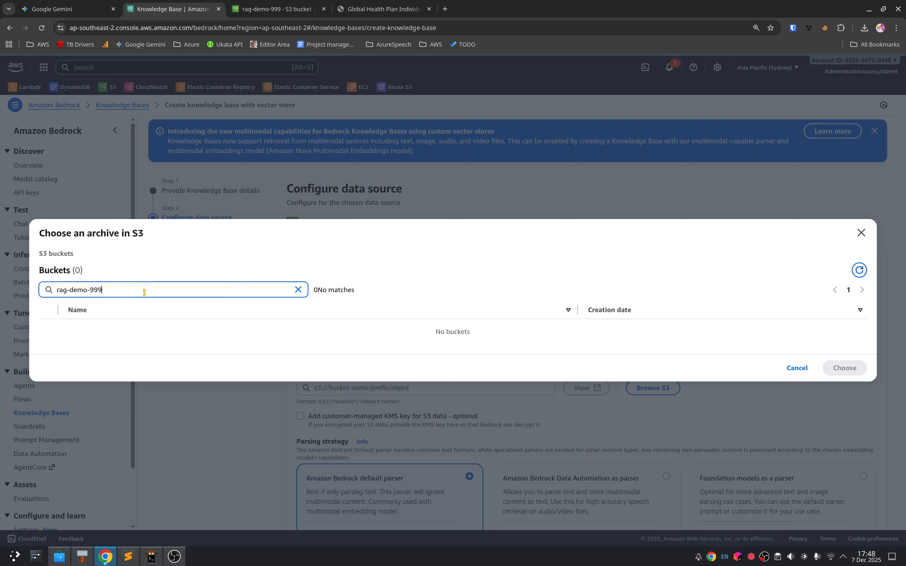
pyautogui.press('BackSpace')
pyautogui.press('BackSpace')
pyautogui.press('BackSpace')
pyautogui.press('BackSpace')
pyautogui.press('BackSpace')
pyautogui.press('BackSpace')
pyautogui.press('BackSpace')
pyautogui.press('BackSpace')
pyautogui.press('BackSpace')
pyautogui.press('BackSpace')
pyautogui.press('BackSpace')
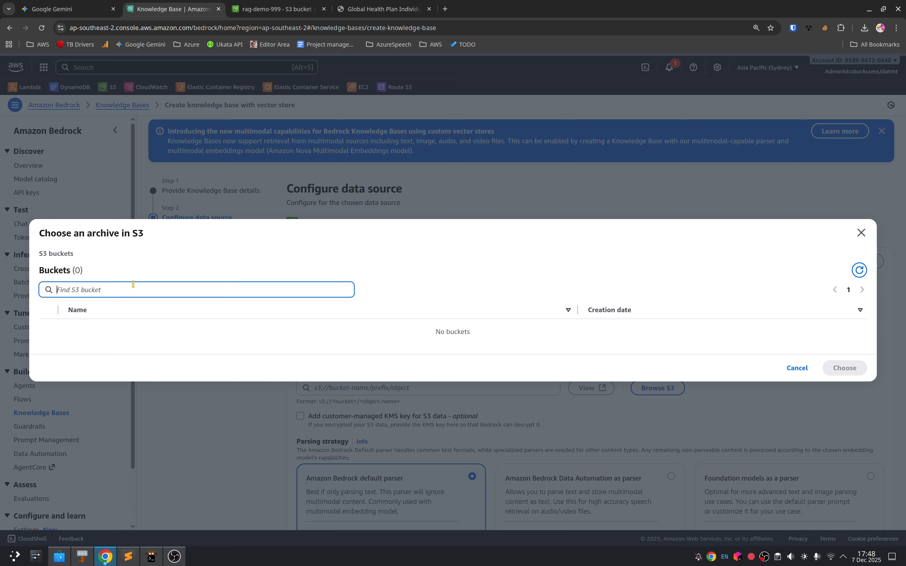
pyautogui.click(797, 368)
pyautogui.click(424, 387)
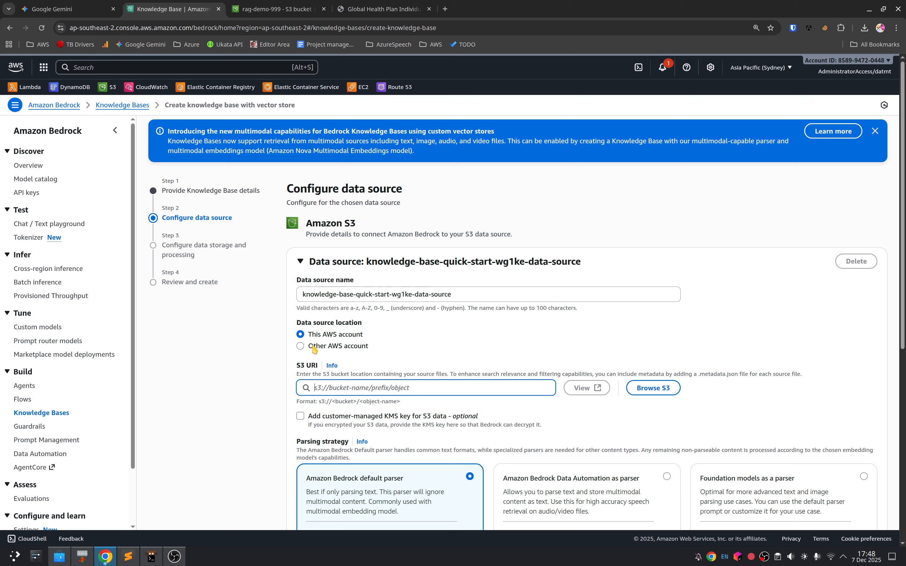
pyautogui.click(321, 336)
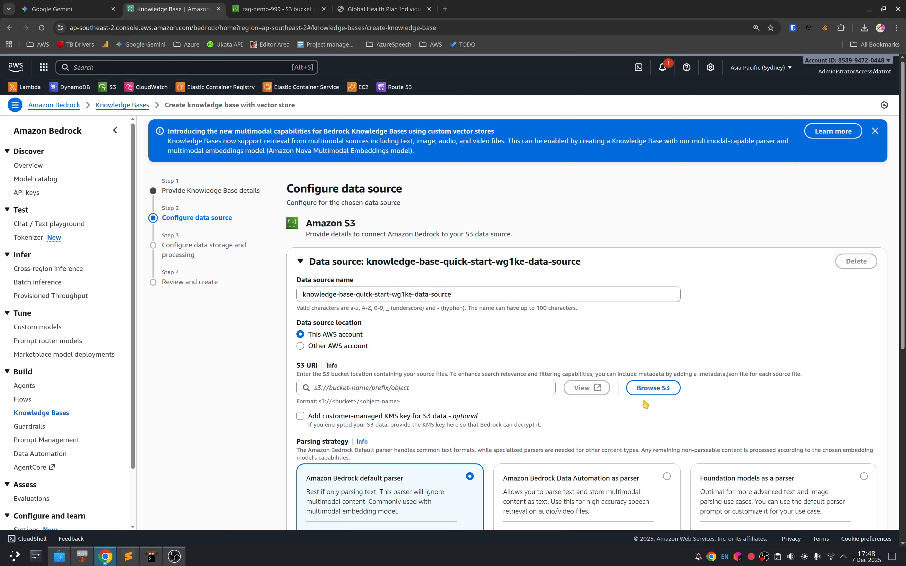
pyautogui.click(653, 388)
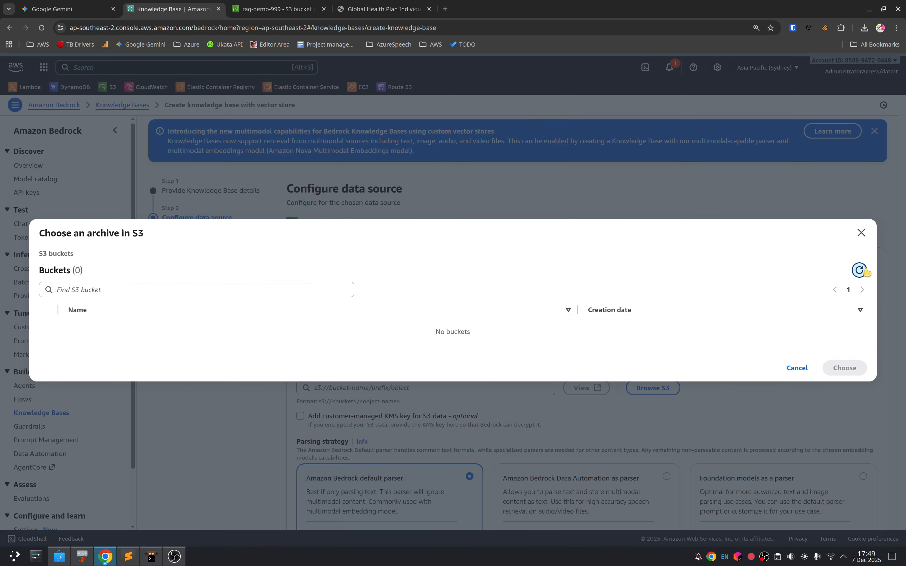
pyautogui.click(798, 367)
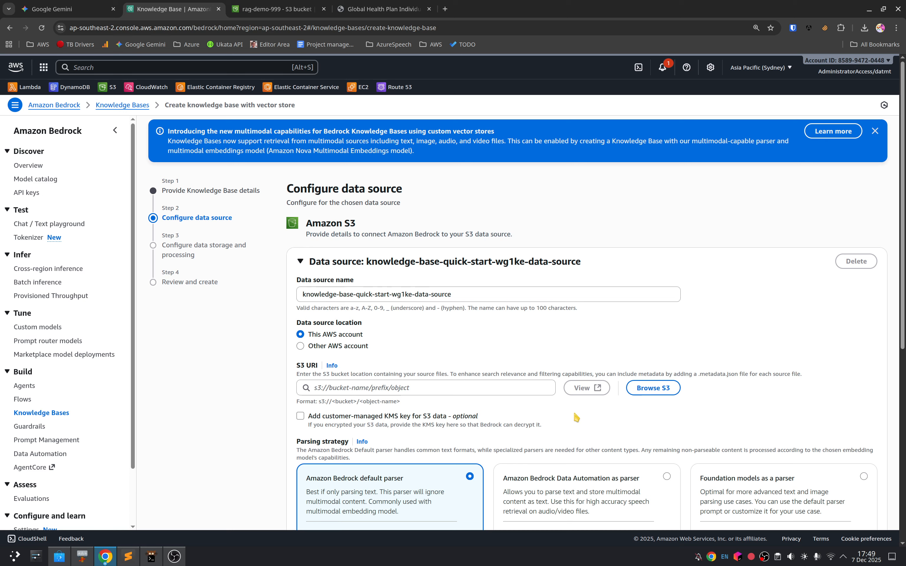
pyautogui.click(325, 391)
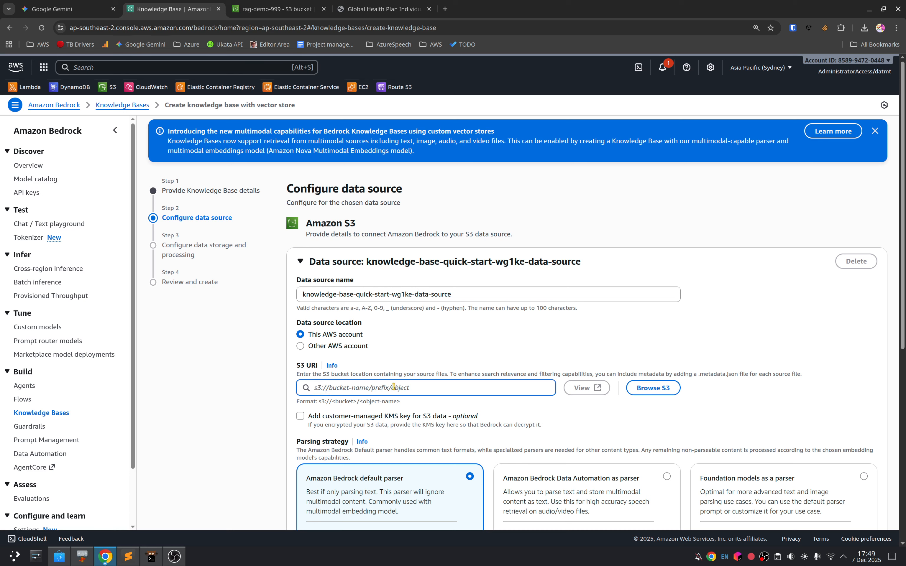
pyautogui.click(332, 337)
pyautogui.click(370, 295)
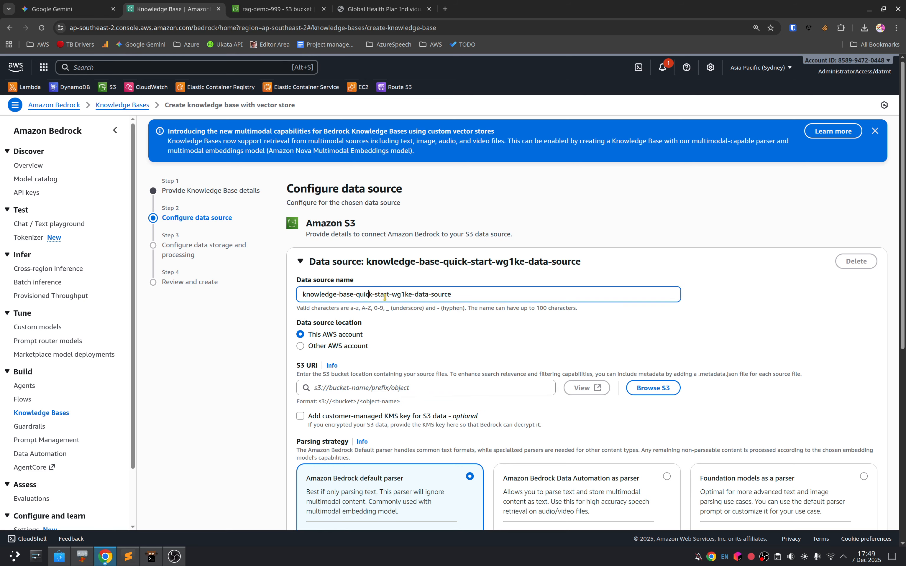
pyautogui.scroll(-1, 406, 420)
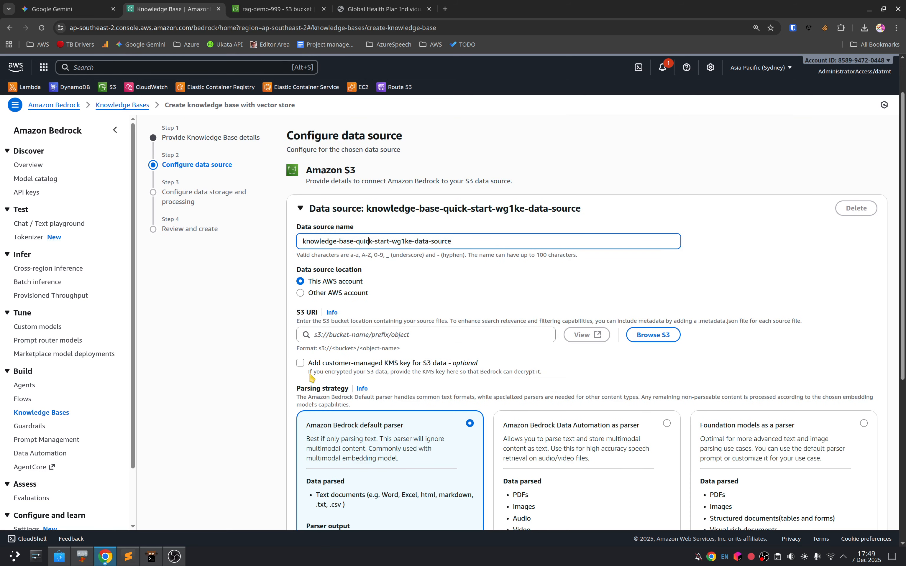
pyautogui.moveTo(315, 322); pyautogui.dragTo(432, 320)
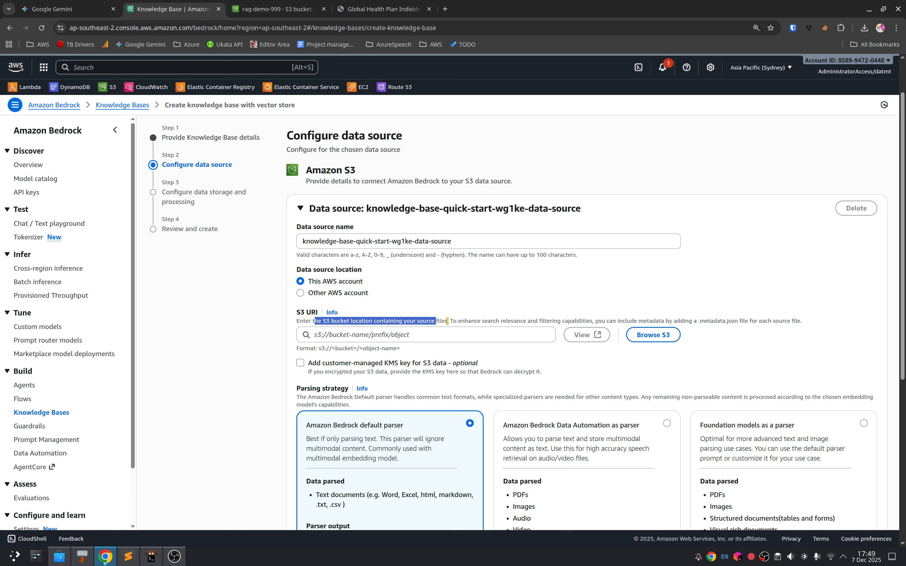
# Step: Try the bare bucket name rag-demo-999 as the data source's S3 URI, and clear the field
pyautogui.click(430, 337)
pyautogui.write('rag-demo-999')
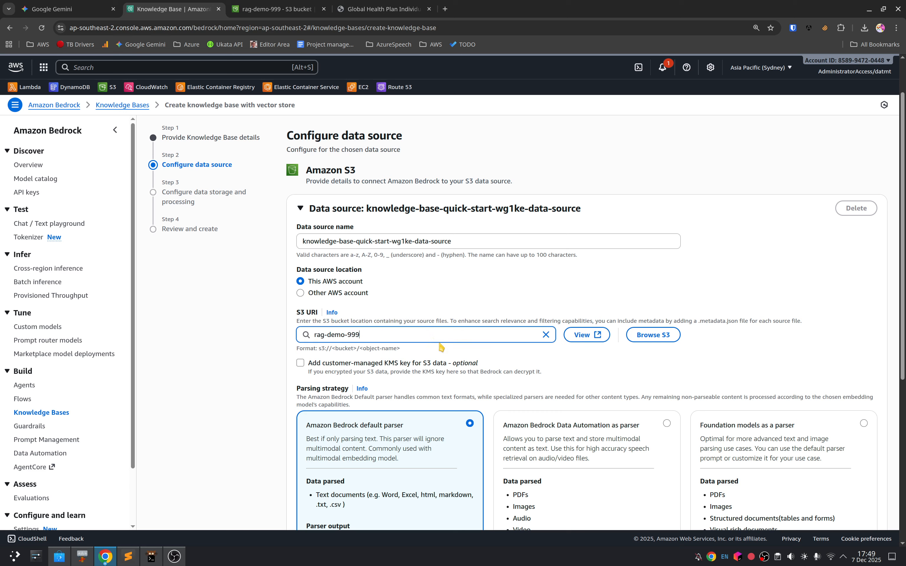
pyautogui.hotkey('ctrl', 'a')
pyautogui.press('BackSpace')
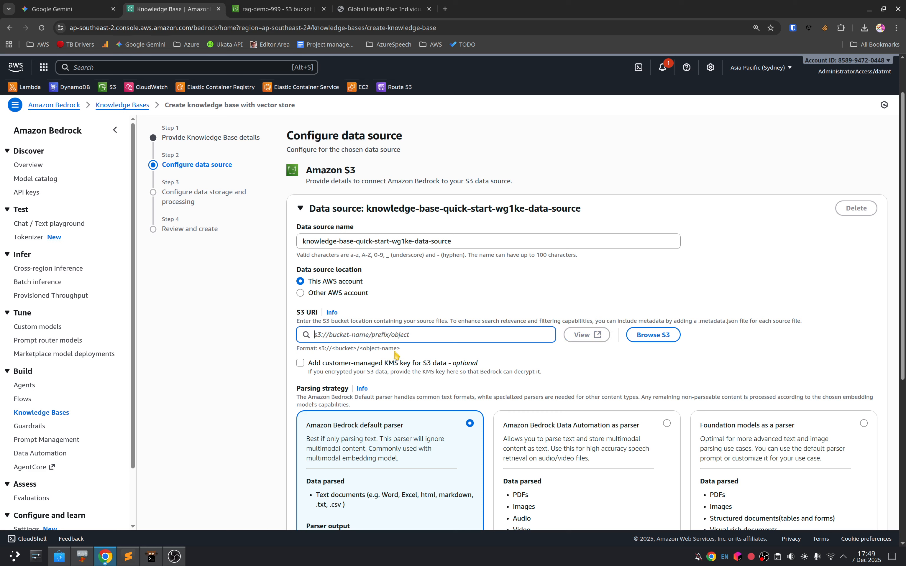
# Step: Set the data source's S3 URI to s3://rag-demo-999
pyautogui.write('s')
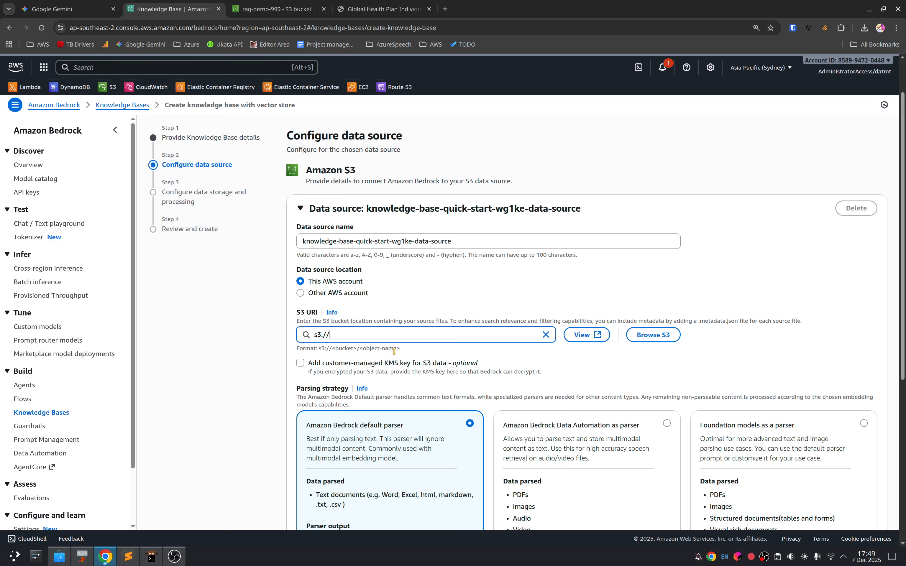
pyautogui.write('3://')
pyautogui.write('rag-demo-999')
pyautogui.click(262, 359)
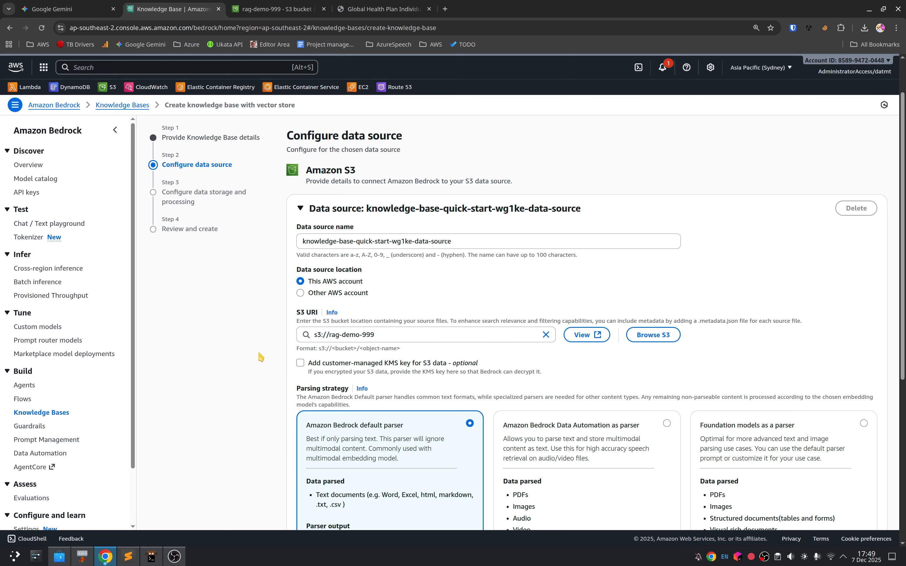
# Step: Select Amazon Bedrock Data Automation as the parser, and review the data types it parses
pyautogui.scroll(-3, 259, 358)
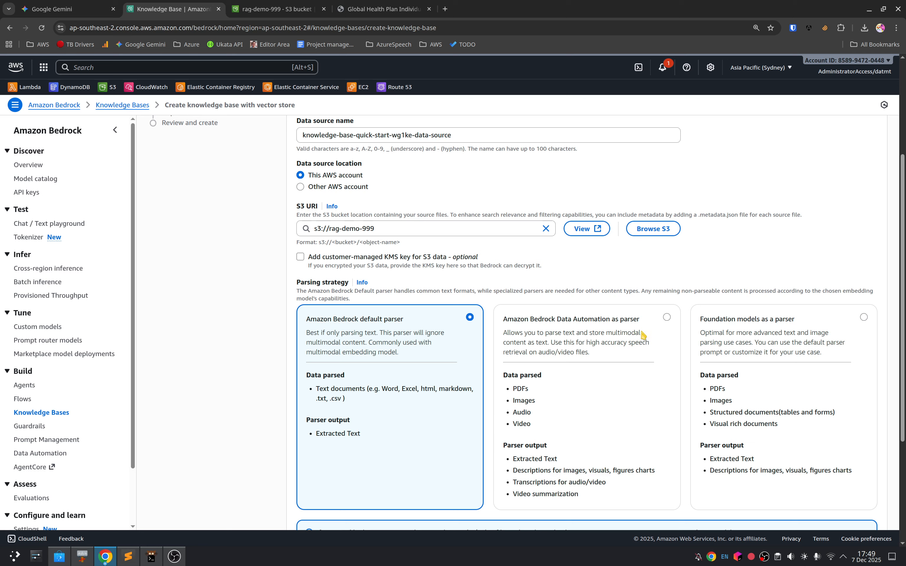
pyautogui.click(666, 318)
pyautogui.moveTo(508, 378); pyautogui.dragTo(544, 379)
pyautogui.click(551, 418)
pyautogui.moveTo(533, 328); pyautogui.dragTo(620, 329)
pyautogui.click(590, 330)
pyautogui.moveTo(548, 325); pyautogui.dragTo(613, 378)
pyautogui.click(607, 379)
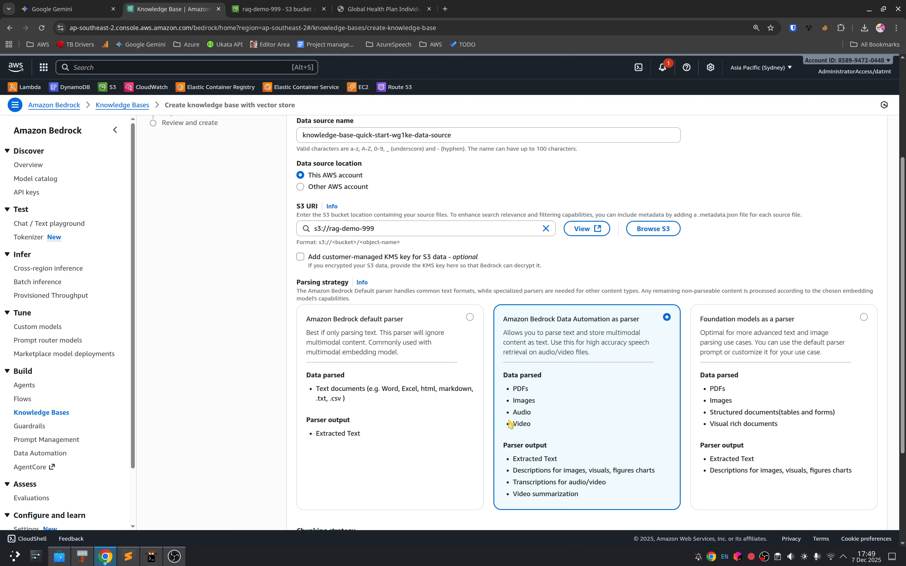
# Step: Compare the available chunking strategies and set the data source to Semantic chunking
pyautogui.scroll(-2, 590, 386)
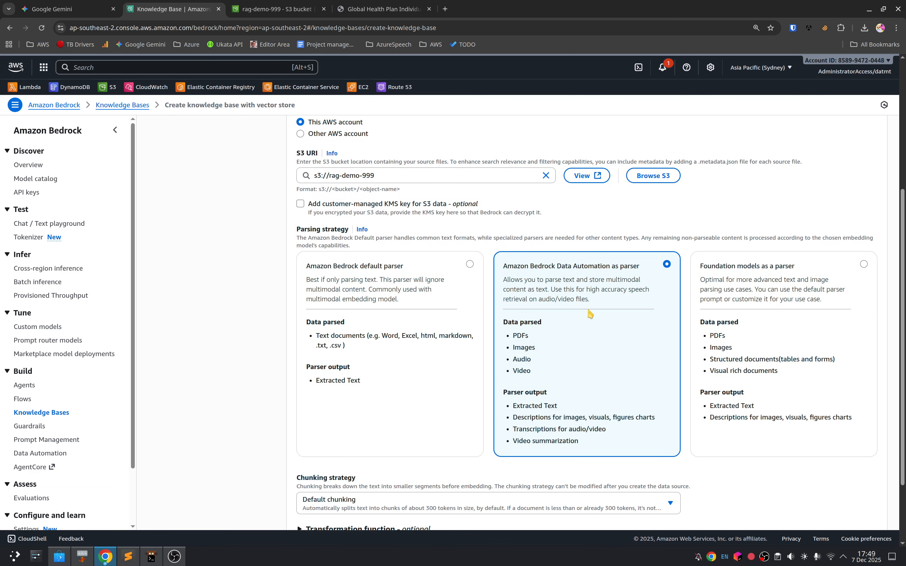
pyautogui.scroll(-2, 620, 306)
pyautogui.click(590, 421)
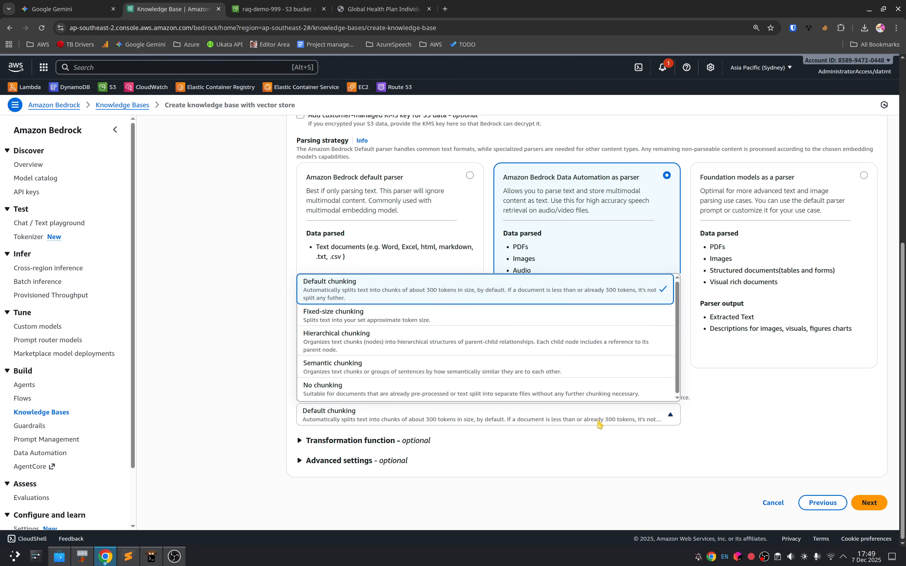
pyautogui.click(719, 422)
pyautogui.click(659, 424)
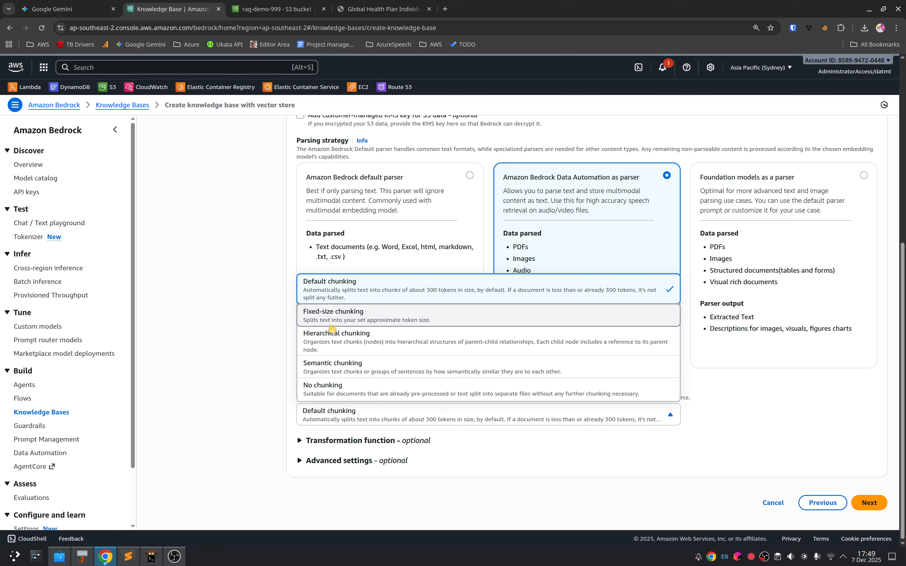
pyautogui.click(245, 363)
pyautogui.click(352, 412)
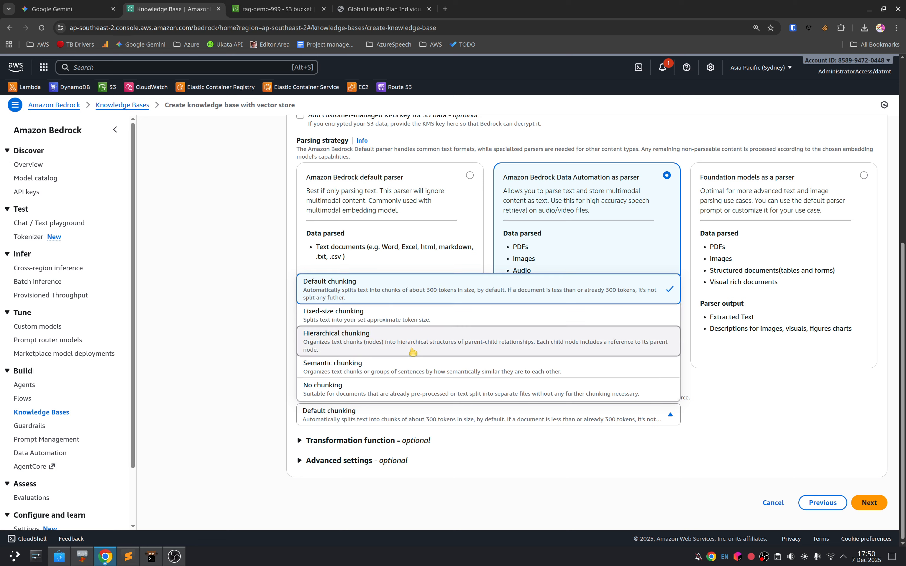
pyautogui.click(373, 372)
# Step: Examine the semantic chunking settings for maximum buffer size, maximum token size and breakpoint threshold
pyautogui.scroll(-1, 259, 387)
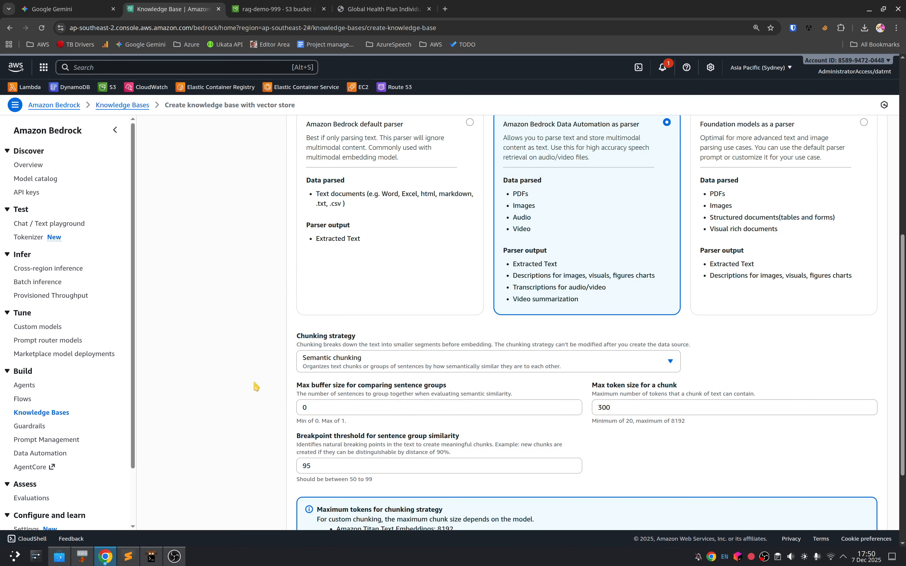
pyautogui.moveTo(328, 394); pyautogui.dragTo(430, 394)
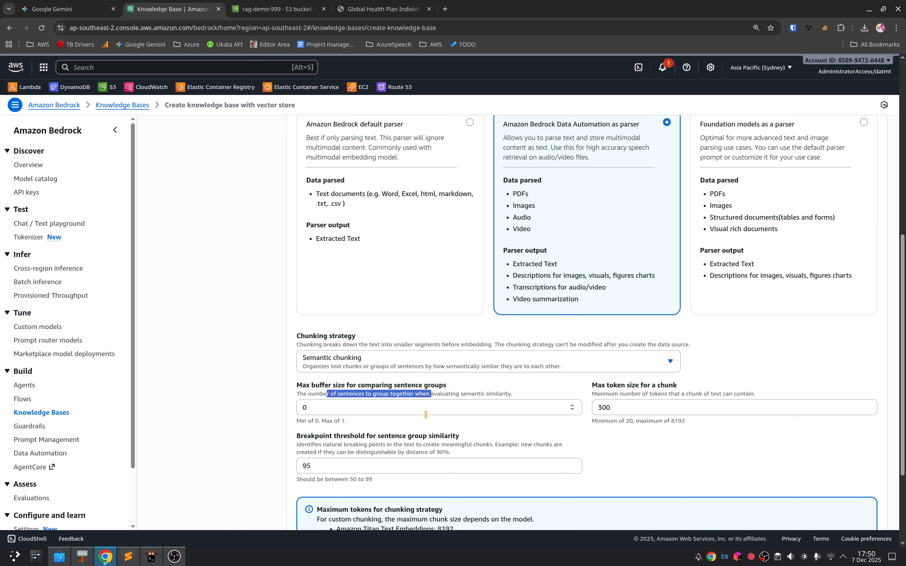
pyautogui.click(646, 440)
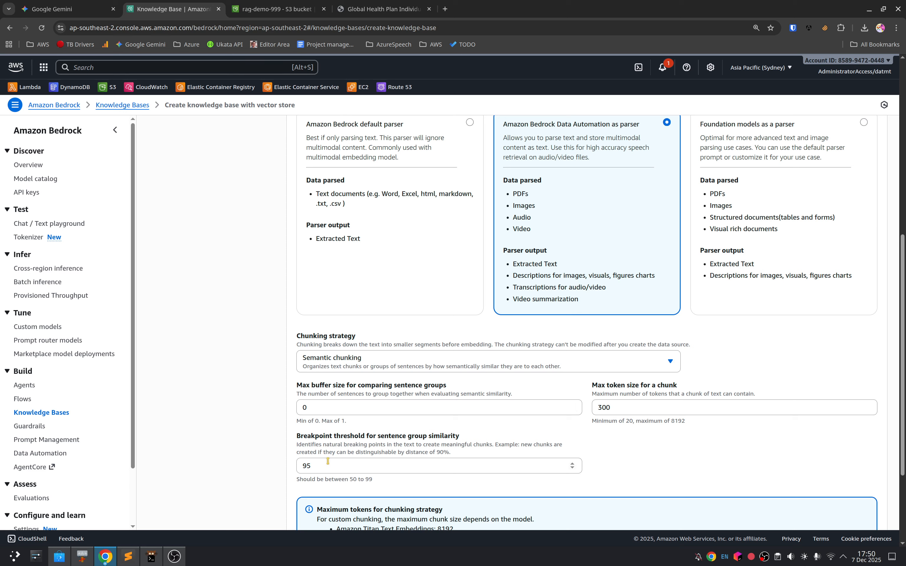
pyautogui.moveTo(316, 434); pyautogui.dragTo(446, 445)
pyautogui.click(413, 439)
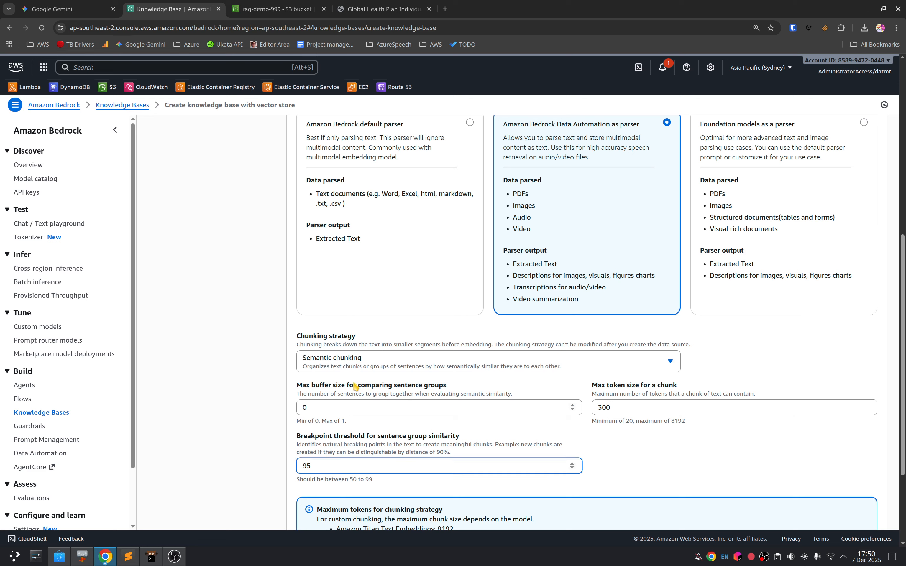
pyautogui.moveTo(356, 386); pyautogui.dragTo(526, 400)
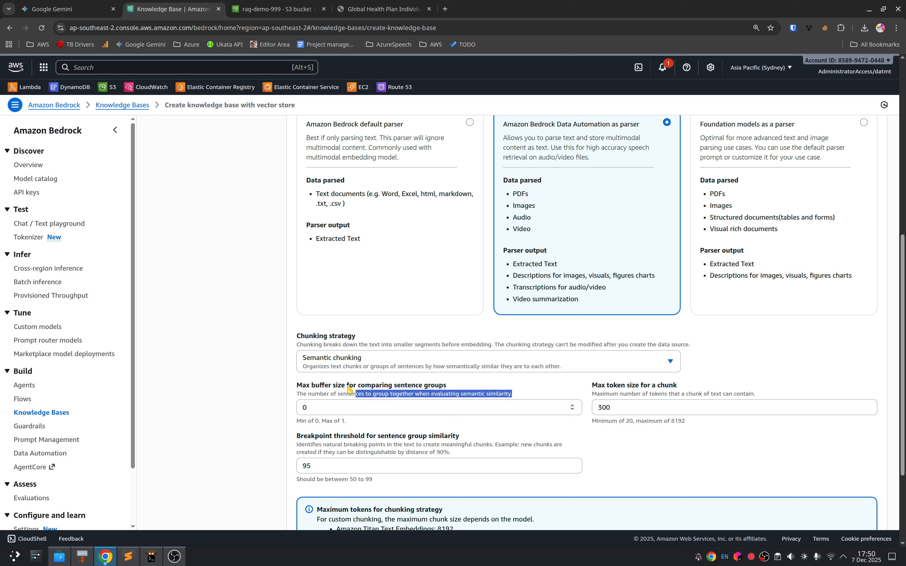
pyautogui.click(333, 401)
# Step: Review the optional transformation function without selecting a Lambda function, and continue to the data storage and processing configuration
pyautogui.scroll(-5, 344, 404)
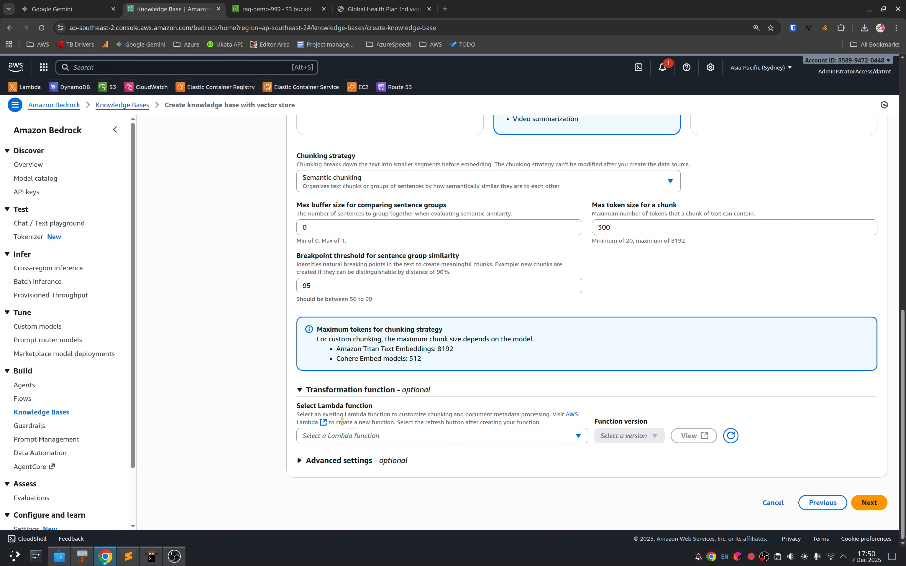
pyautogui.moveTo(351, 414); pyautogui.dragTo(525, 421)
pyautogui.click(869, 503)
# Step: Compare the available vector store types and set the new vector store to Amazon OpenSearch Serverless
pyautogui.click(359, 416)
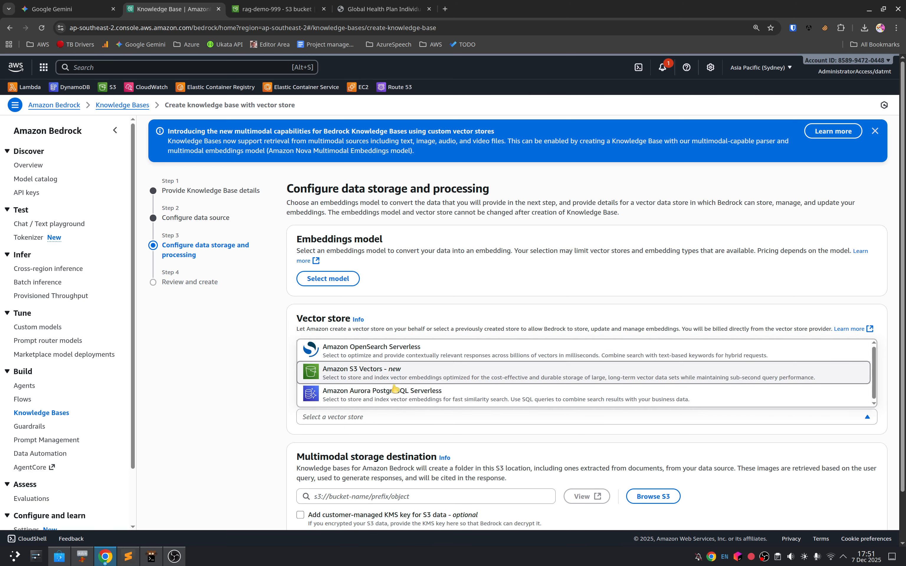
pyautogui.click(366, 377)
pyautogui.click(361, 416)
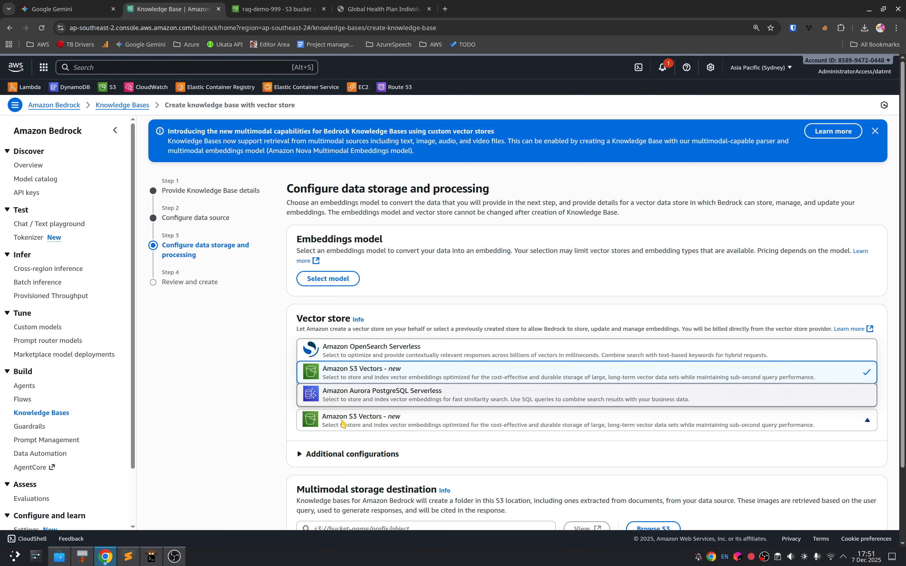
pyautogui.click(364, 336)
pyautogui.click(370, 417)
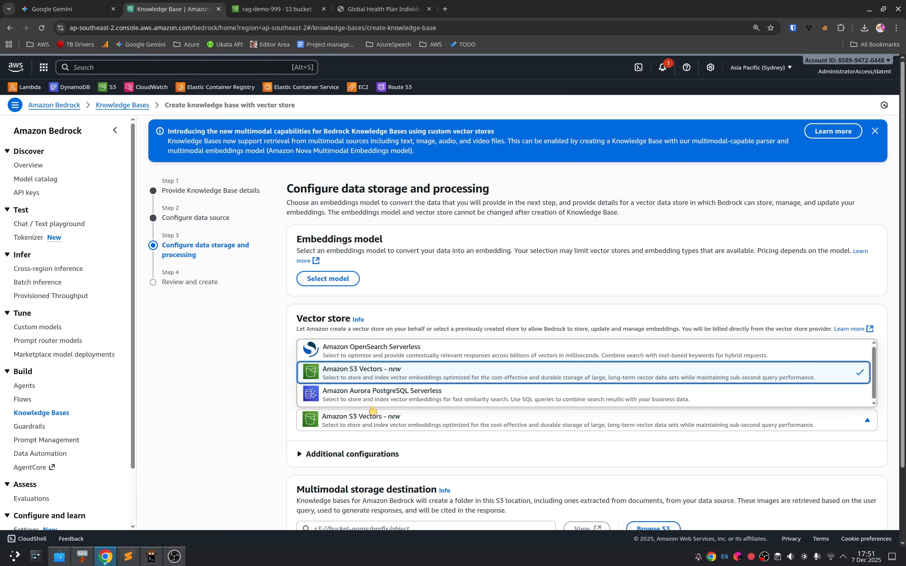
pyautogui.click(350, 356)
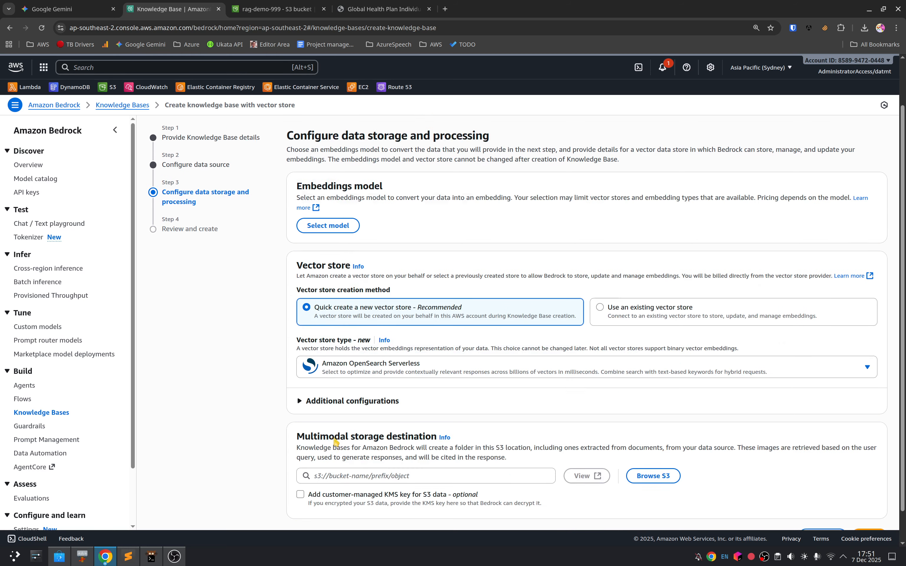
# Step: Set the multimodal storage destination to s3://rag-demo-999/storage and try to continue to the review stage
pyautogui.scroll(-2, 390, 397)
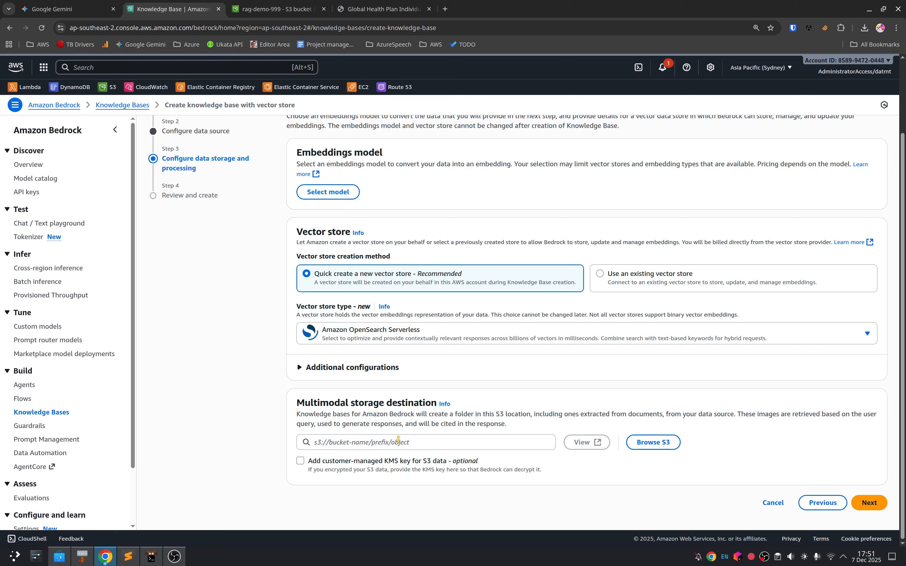
pyautogui.moveTo(345, 402); pyautogui.dragTo(387, 401)
pyautogui.moveTo(329, 423); pyautogui.dragTo(521, 424)
pyautogui.click(473, 419)
pyautogui.click(426, 442)
pyautogui.write('s3://rag-demo-999/storage')
pyautogui.click(868, 502)
# Step: Compare the Amazon and Cohere embedding models and their inference options, closing the model selection without applying a choice
pyautogui.scroll(1, 486, 337)
pyautogui.click(330, 245)
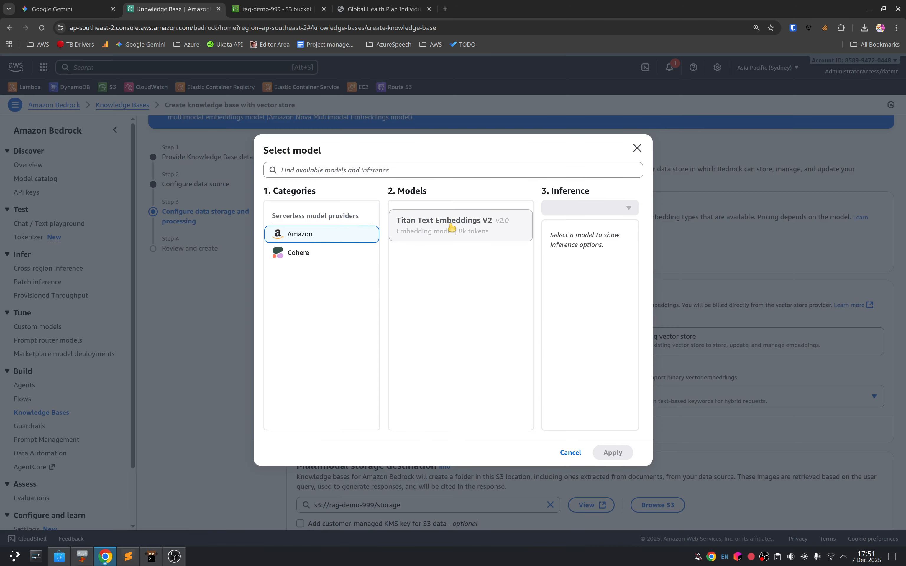
pyautogui.click(453, 234)
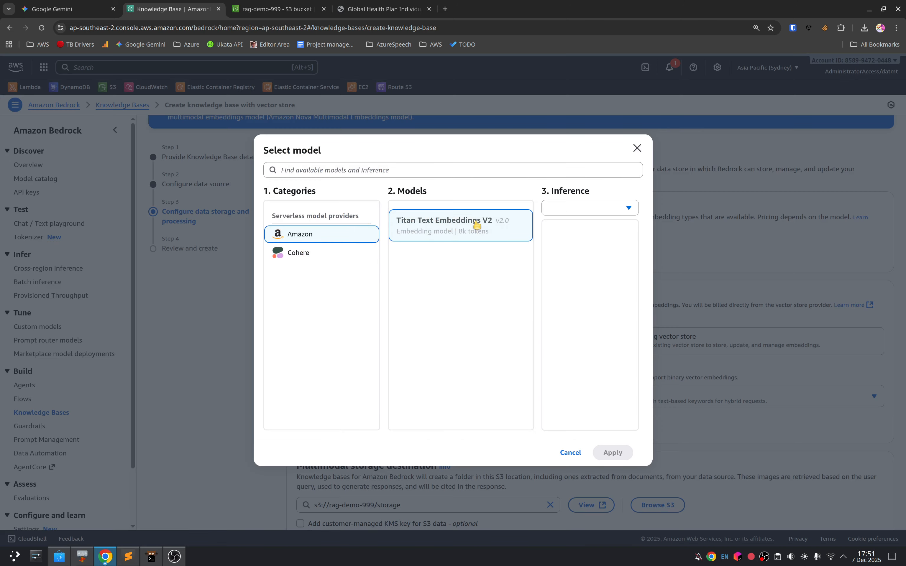
pyautogui.click(314, 255)
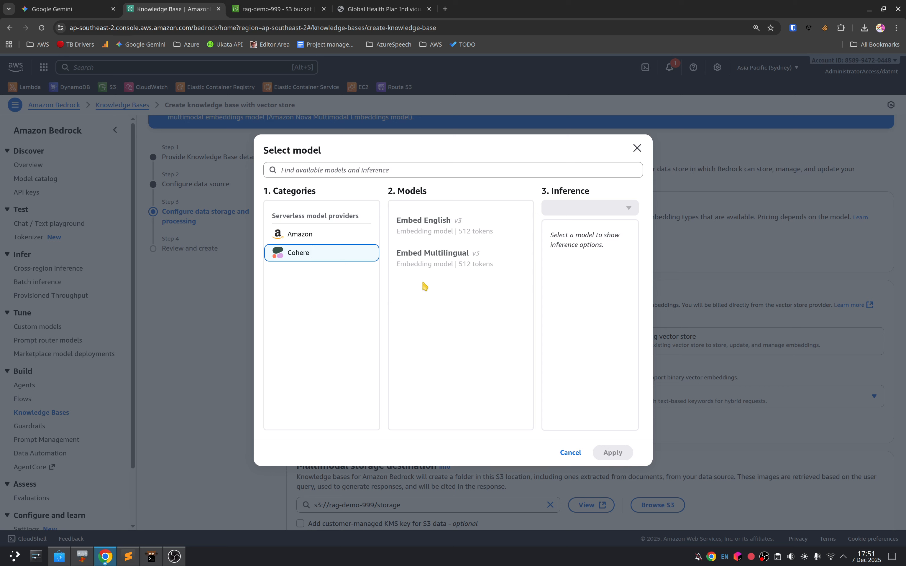
pyautogui.moveTo(486, 264); pyautogui.dragTo(483, 264)
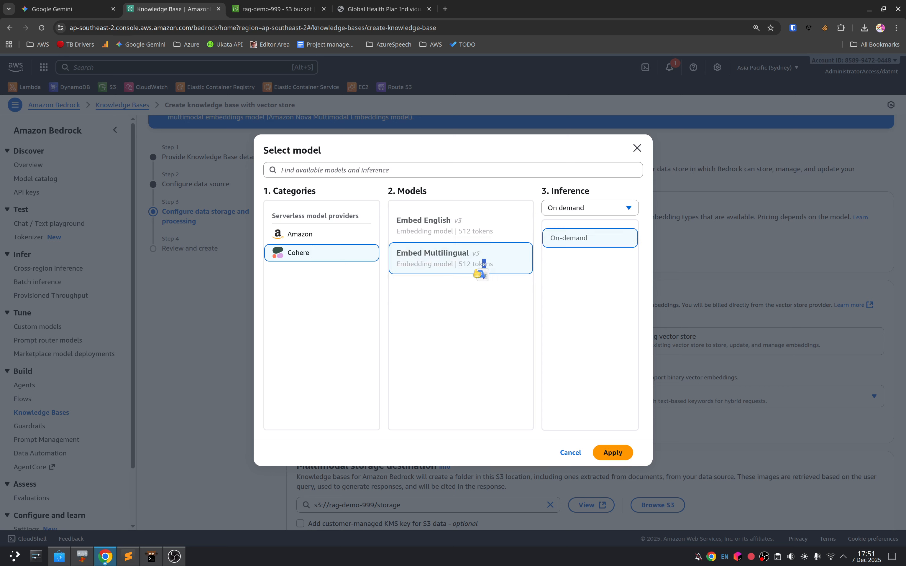
pyautogui.click(599, 209)
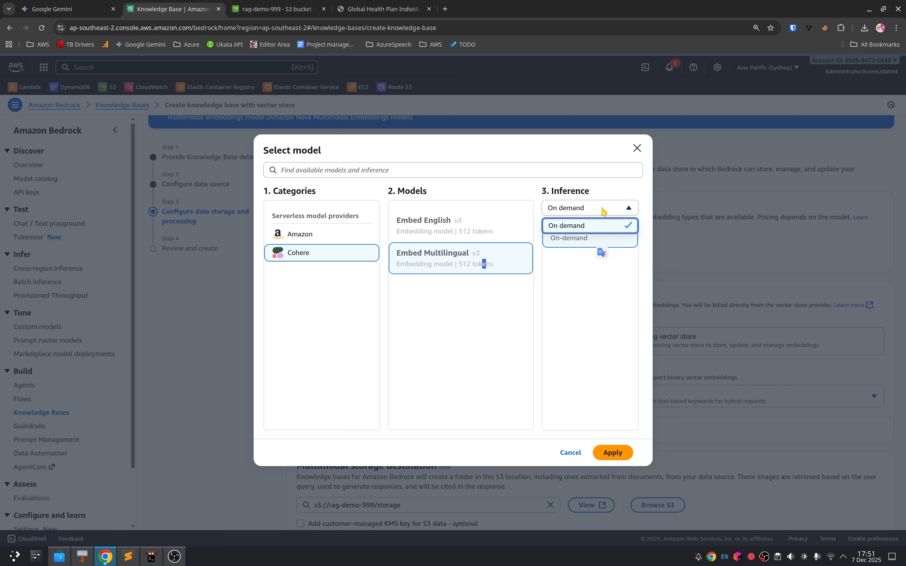
pyautogui.click(579, 230)
pyautogui.click(441, 231)
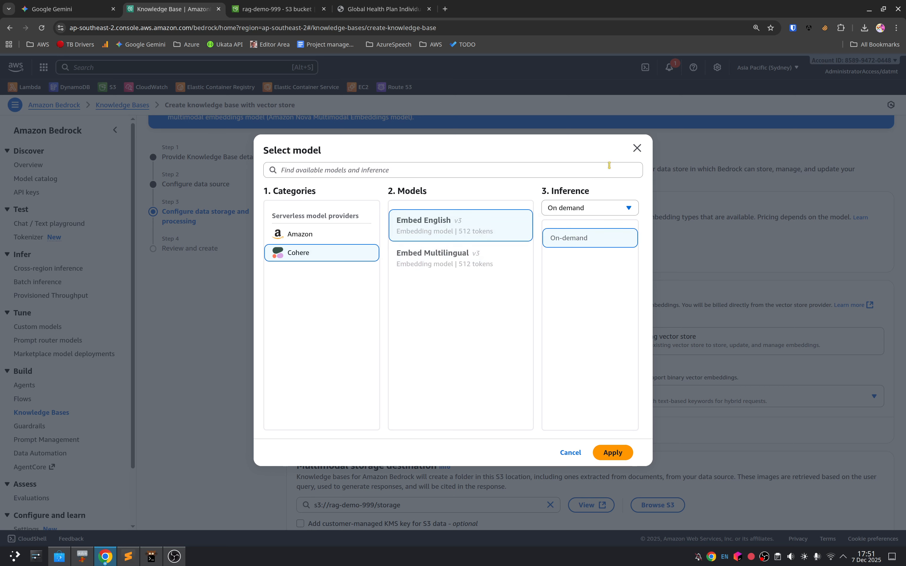
pyautogui.click(636, 148)
# Step: Open the Amazon Bedrock model catalog separately from the knowledge base form and filter it by Embedding modality
pyautogui.click(107, 67)
pyautogui.write('bedrock')
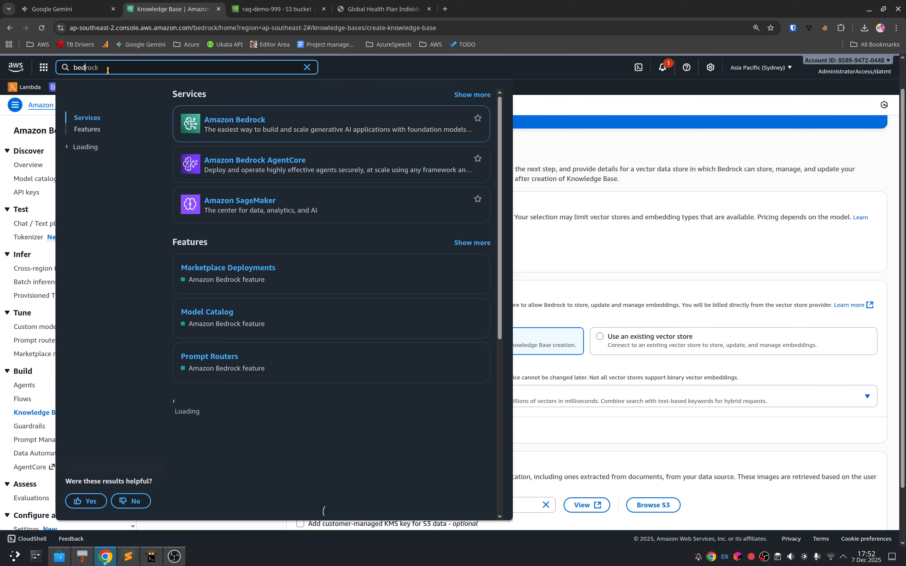
pyautogui.keyDown('ctrl'); pyautogui.click(251, 121); pyautogui.keyUp('ctrl')
pyautogui.click(286, 9)
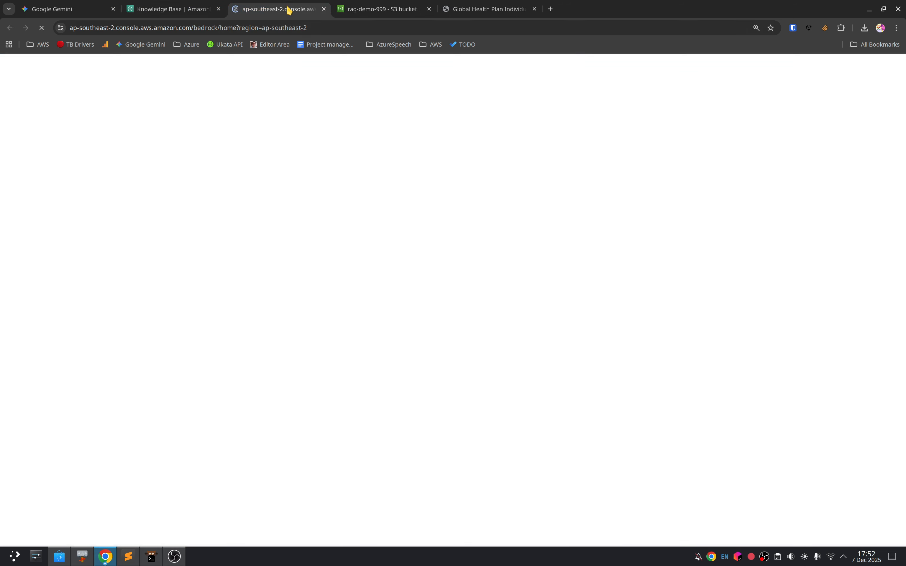
pyautogui.hotkey('ctrl', 'f')
pyautogui.write('model')
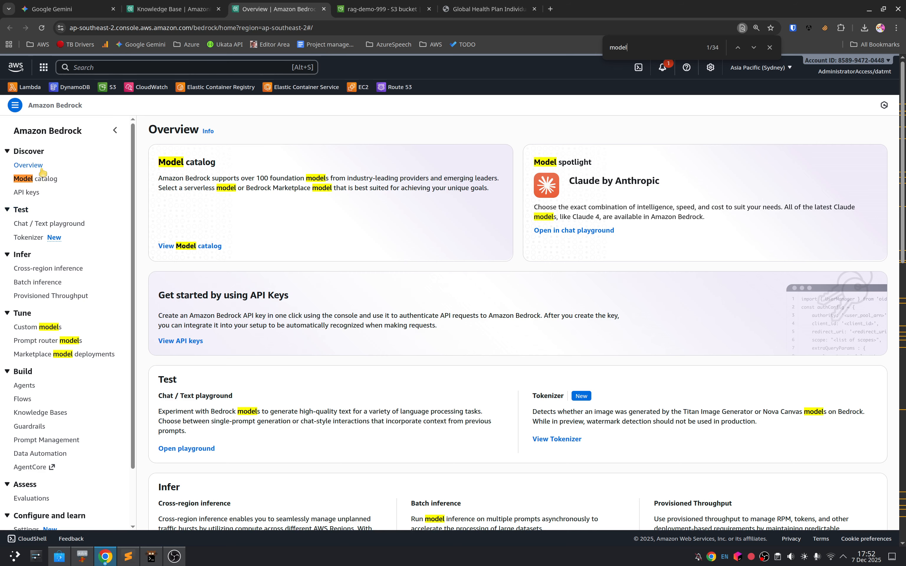
pyautogui.click(42, 179)
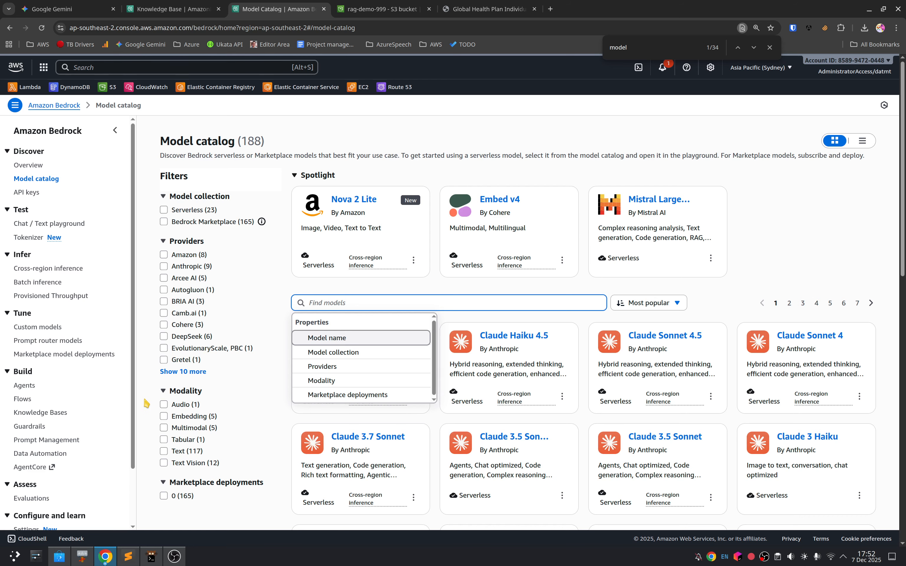
pyautogui.click(165, 418)
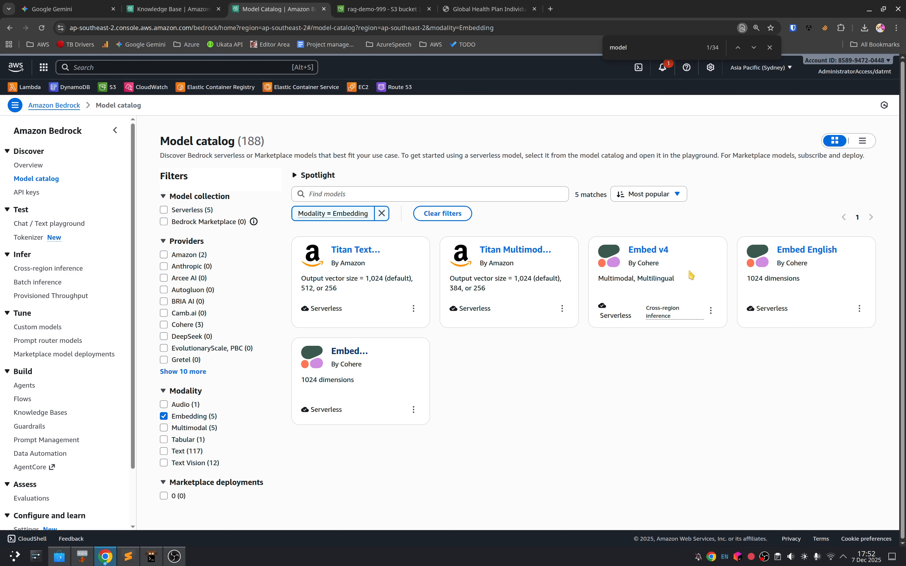
# Step: Examine the details, pricing and usage sections of Cohere's Embed English model, and return to the filtered catalog
pyautogui.click(823, 254)
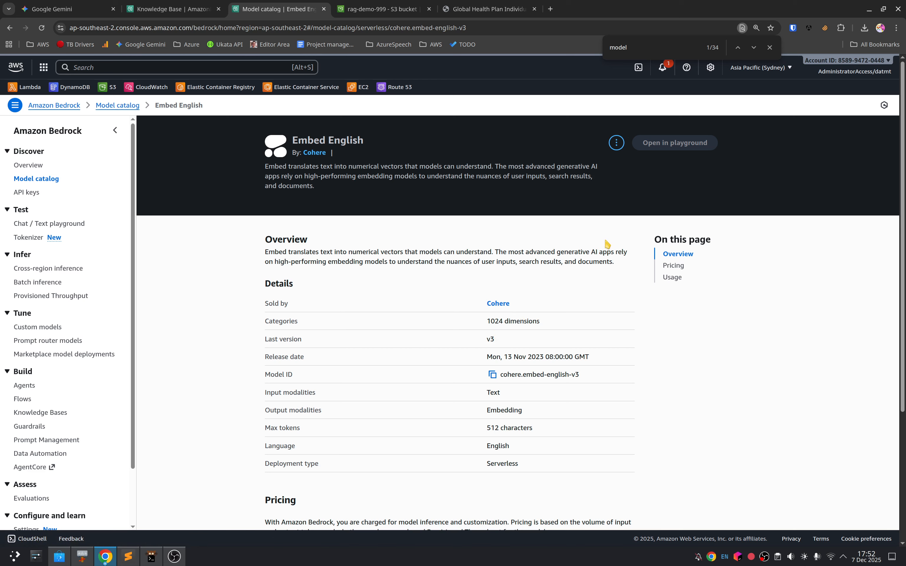
pyautogui.scroll(-5, 575, 404)
pyautogui.scroll(1, 399, 433)
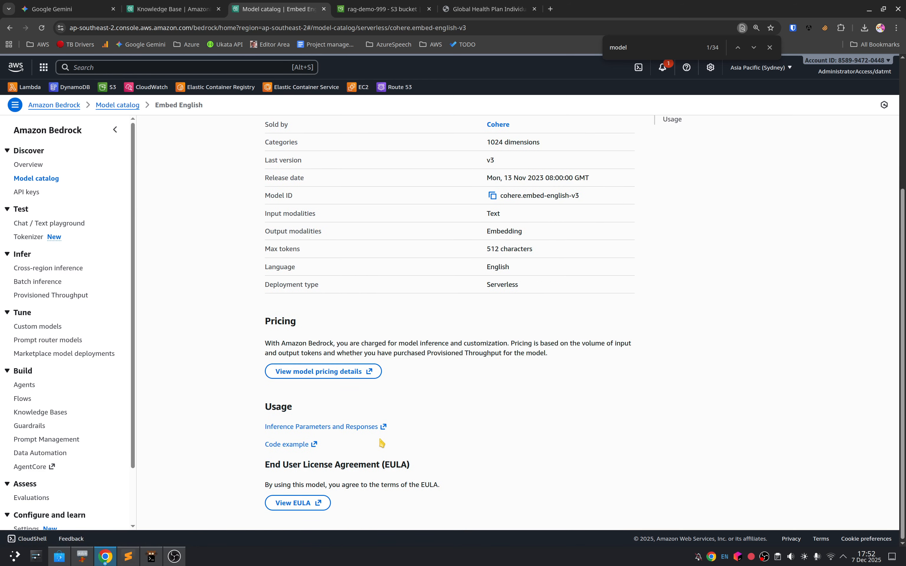
pyautogui.scroll(4, 374, 442)
pyautogui.hotkey('alt', 'Left')
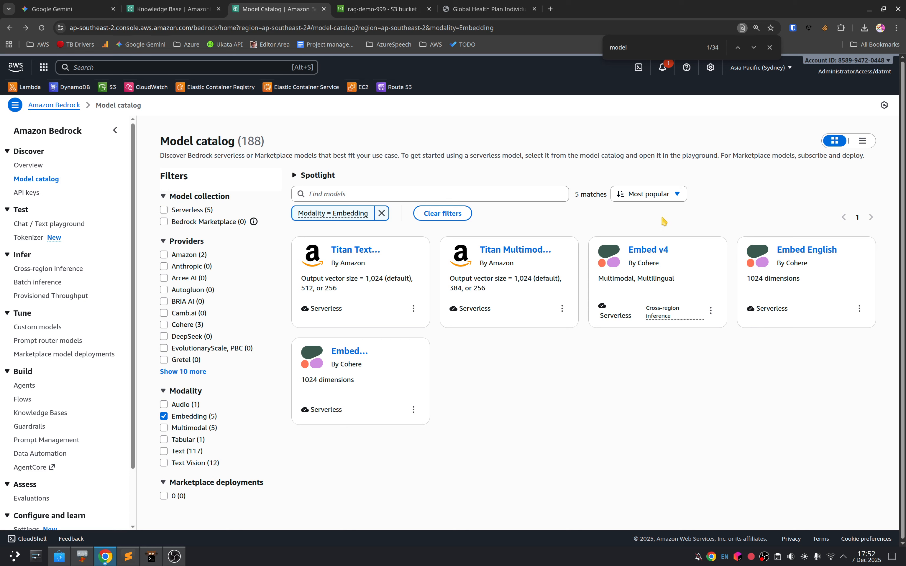
# Step: Examine the Titan Text Embeddings V2 model page and its additional actions, and return to the filtered catalog
pyautogui.click(344, 250)
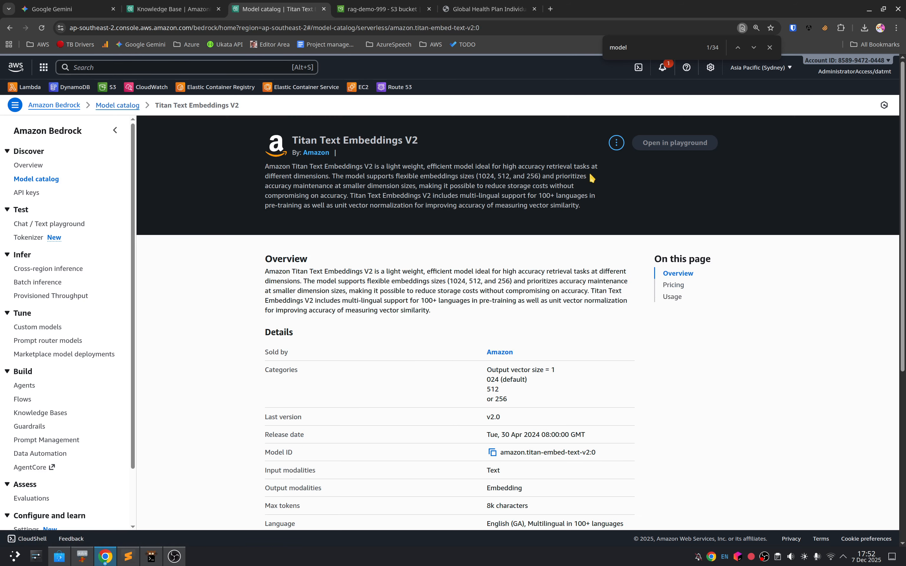
pyautogui.click(616, 142)
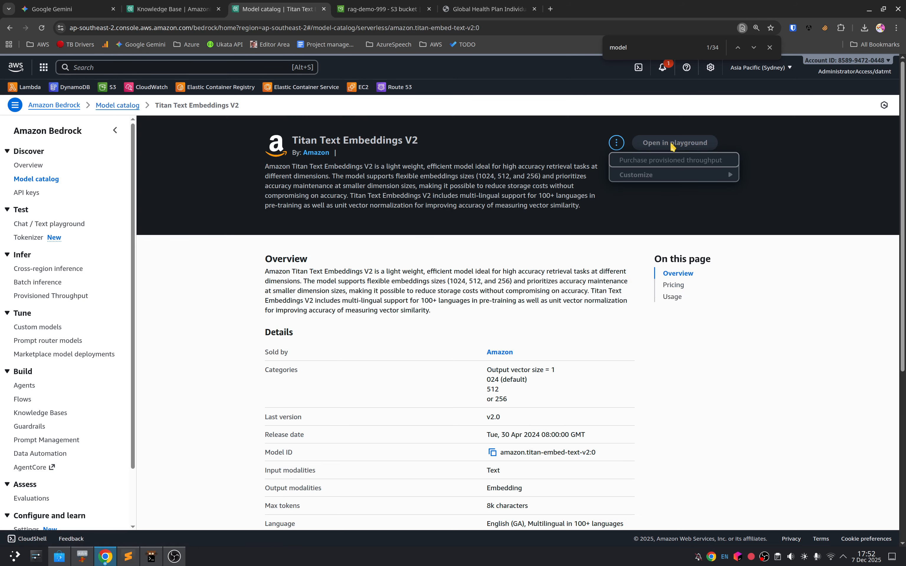
pyautogui.click(534, 232)
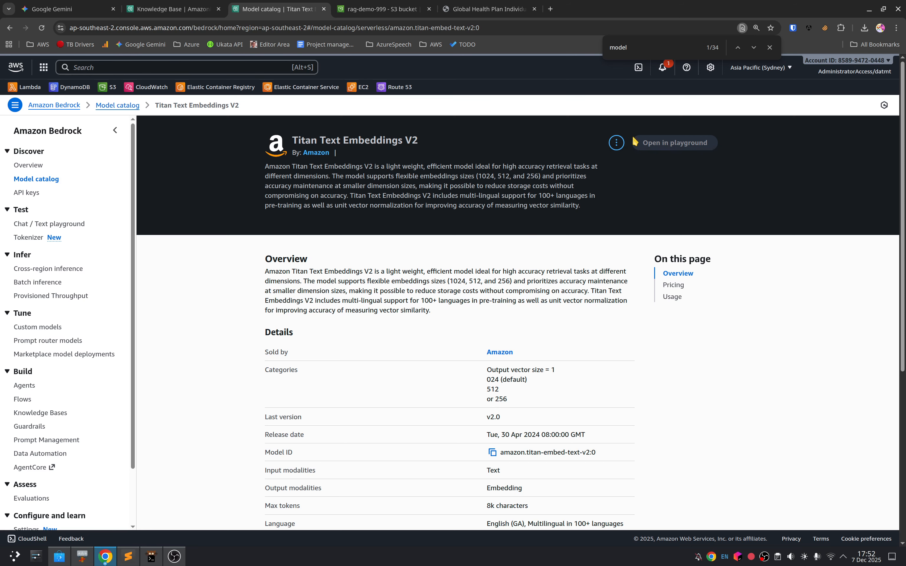
pyautogui.click(10, 28)
# Step: Examine the details, pricing and usage sections of Cohere's Embed Multilingual model, and return to the filtered catalog
pyautogui.click(349, 351)
pyautogui.scroll(-3, 376, 386)
pyautogui.scroll(-2, 375, 386)
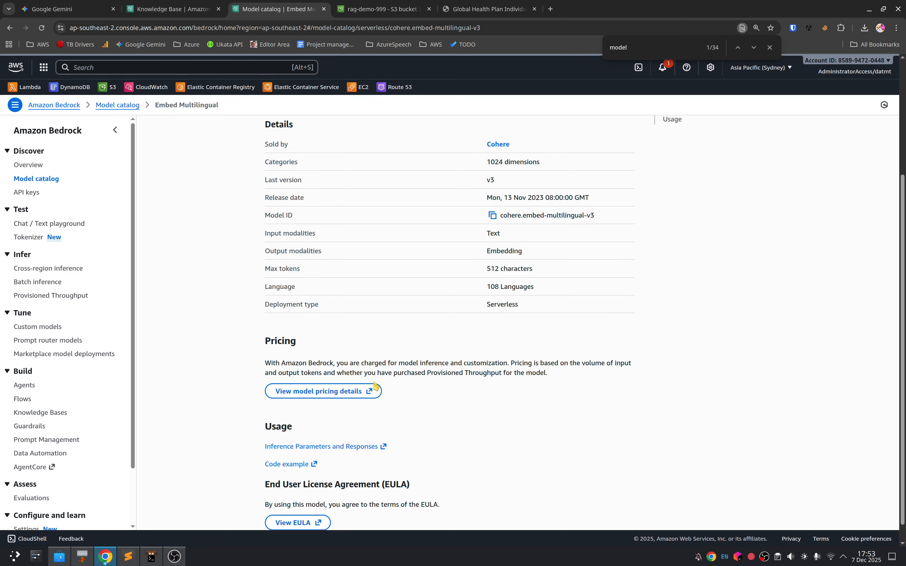
pyautogui.scroll(5, 374, 384)
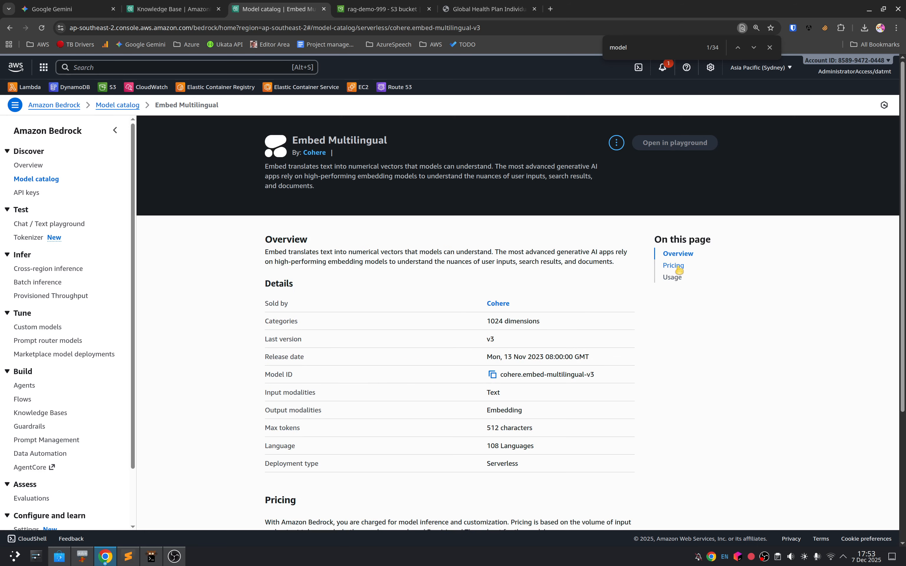
pyautogui.click(673, 277)
pyautogui.scroll(5, 153, 424)
pyautogui.click(10, 28)
# Step: Re-read the Titan Text Embeddings V2 description and specifications, and return to the unfiltered model catalog
pyautogui.click(356, 249)
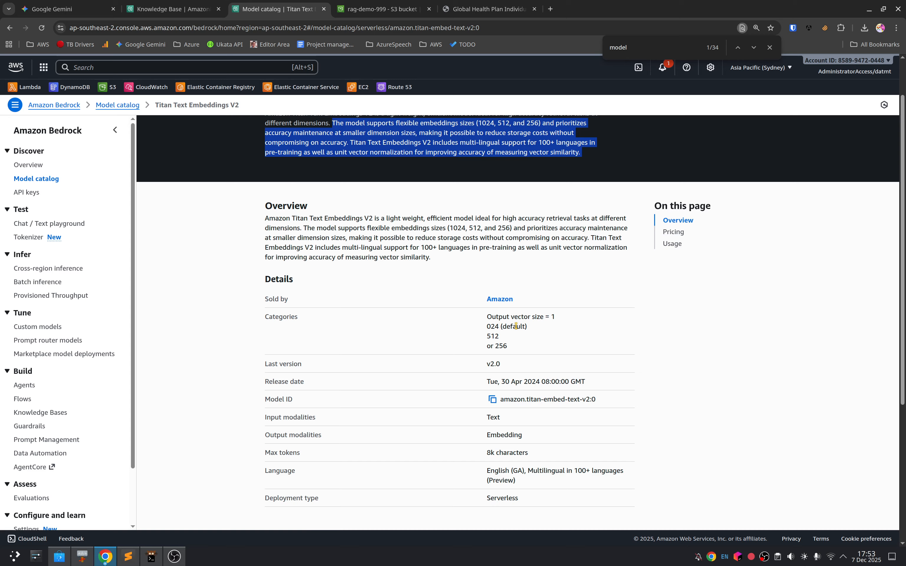
pyautogui.scroll(-10, 593, 423)
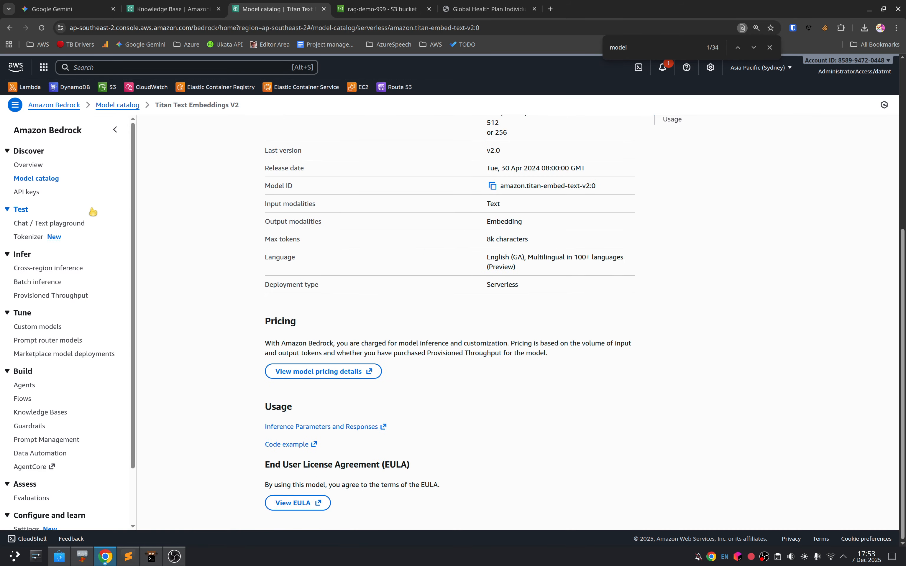
pyautogui.click(53, 180)
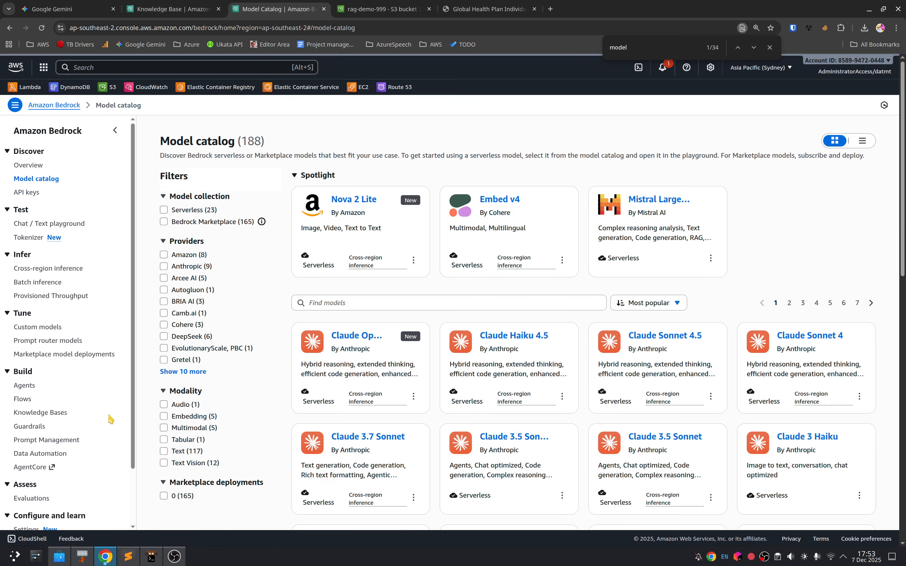
# Step: Search the web for "enable bedrock models" and read the AWS documentation on accessing Amazon Bedrock foundation models
pyautogui.hotkey('ctrl', 't')
pyautogui.write('enable bedroc')
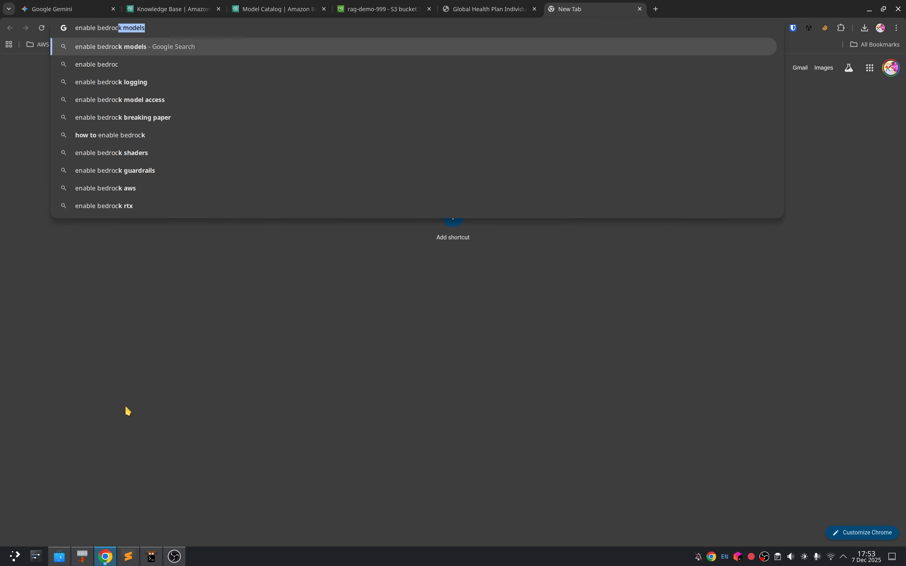
pyautogui.press('Return')
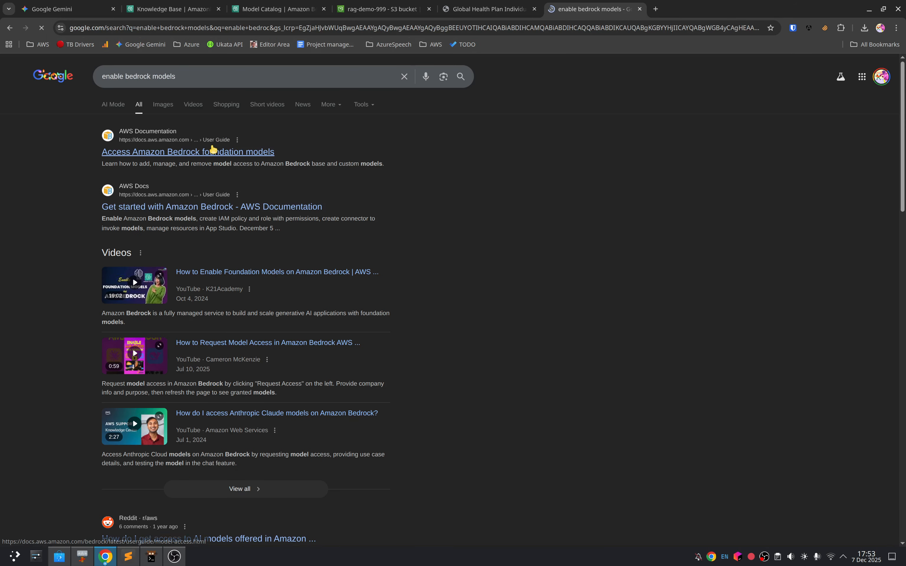
pyautogui.click(213, 149)
pyautogui.scroll(-10, 307, 337)
pyautogui.scroll(-15, 313, 423)
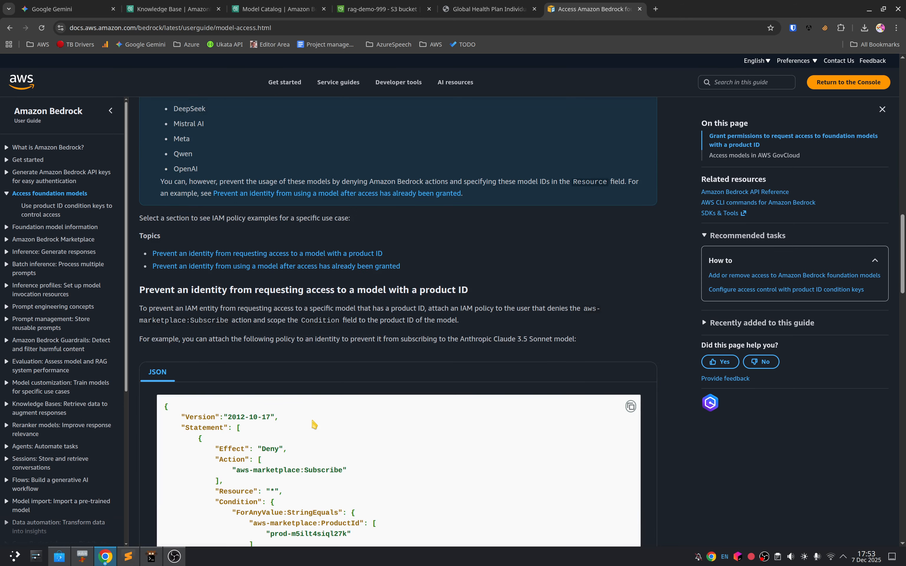
pyautogui.scroll(-20, 315, 422)
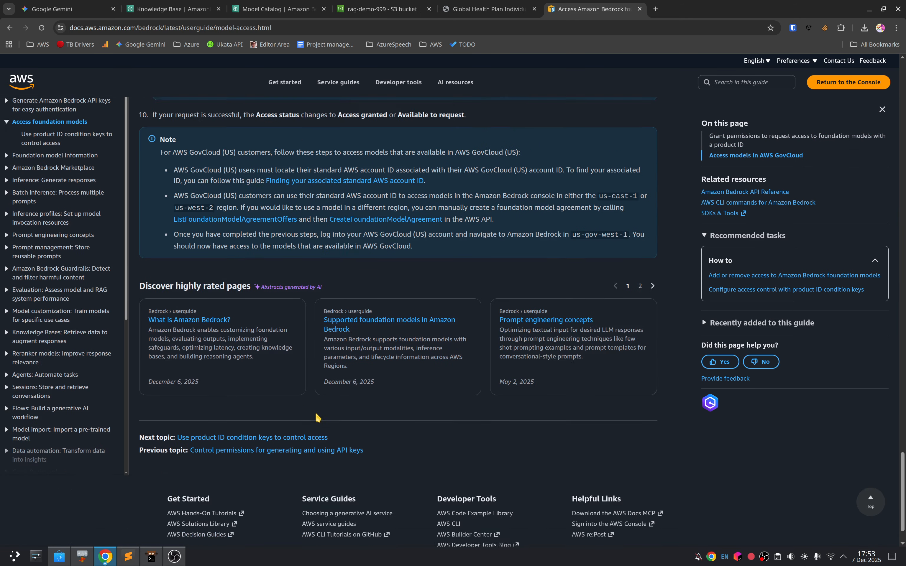
# Step: Filter the Bedrock model catalog by Embedding modality again, and return to the knowledge base creation form
pyautogui.click(378, 4)
pyautogui.click(279, 9)
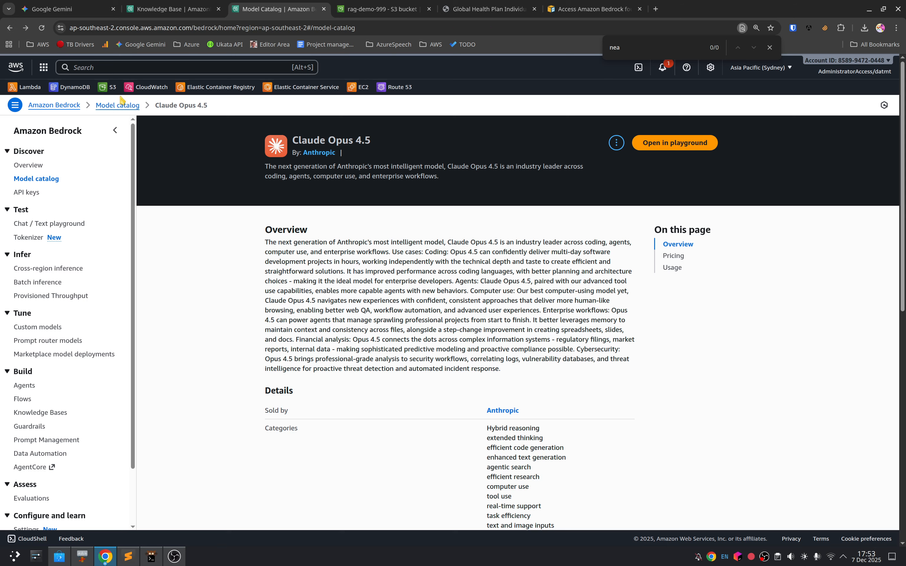
pyautogui.click(9, 27)
pyautogui.click(405, 303)
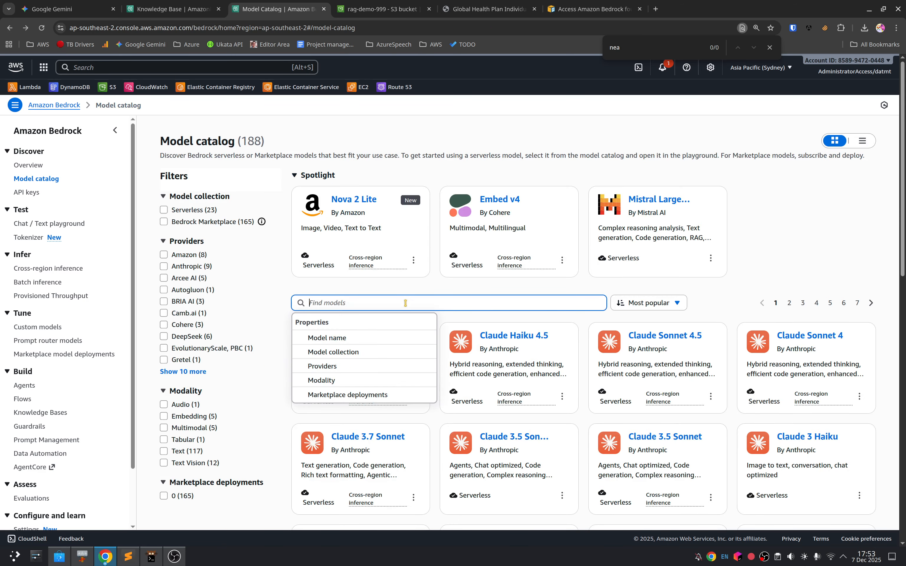
pyautogui.click(200, 422)
pyautogui.click(200, 418)
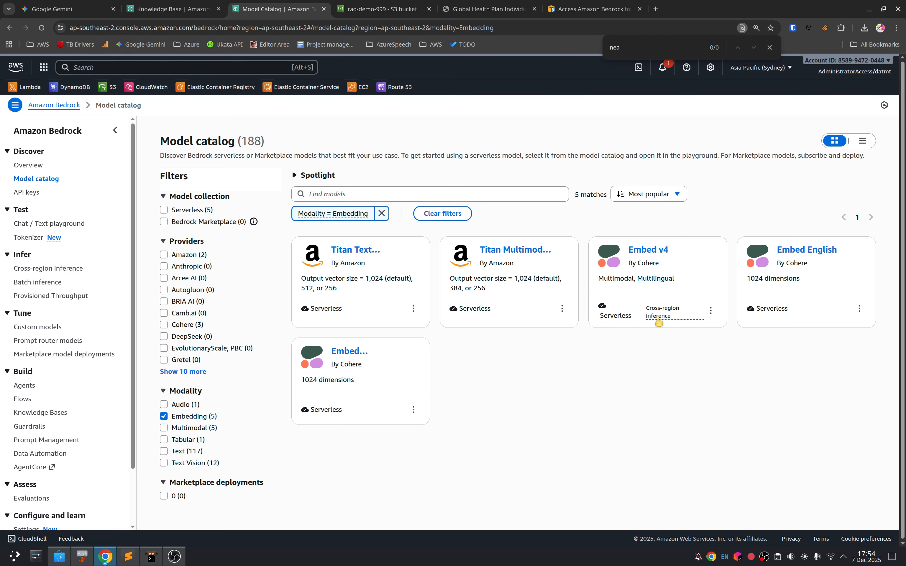
pyautogui.click(172, 9)
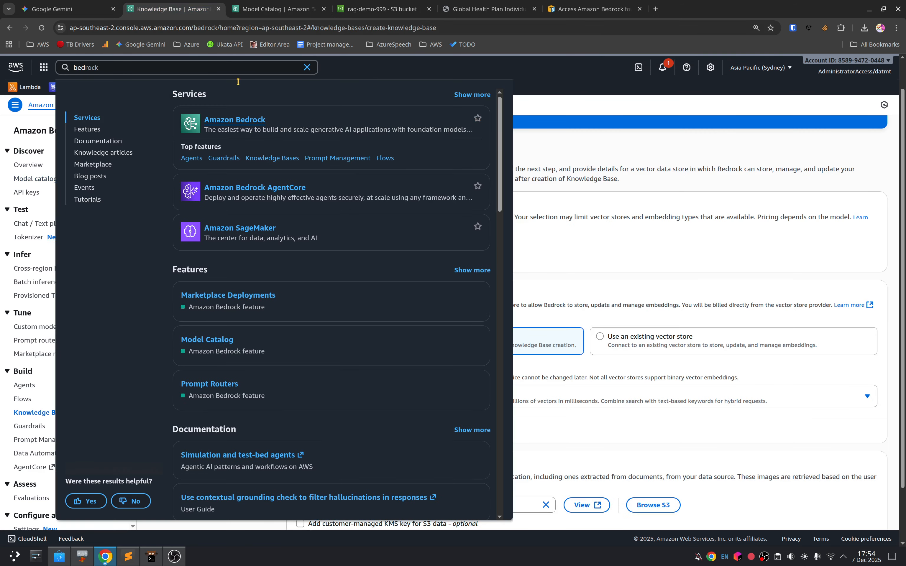
# Step: Choose Cohere's Embed English v3 with on-demand inference as the knowledge base's embeddings model
pyautogui.click(647, 209)
pyautogui.click(341, 244)
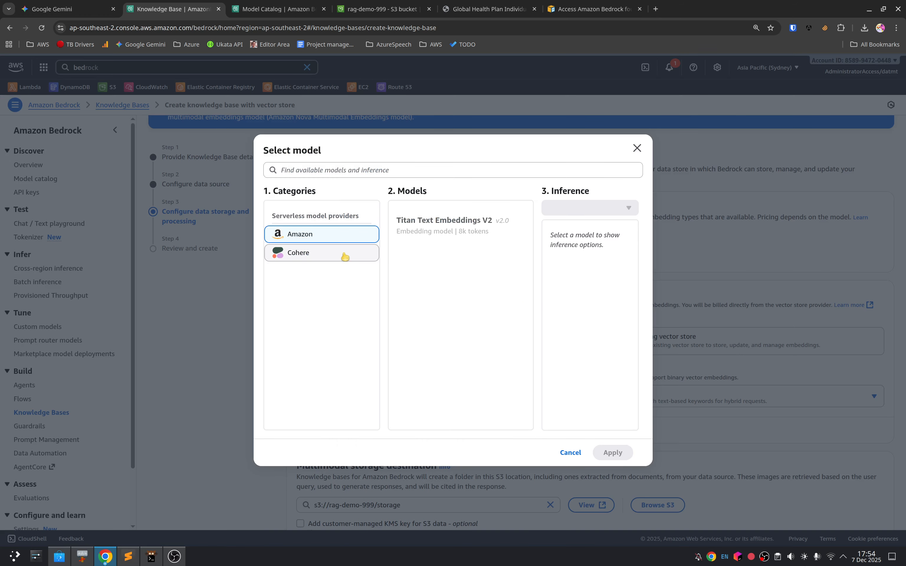
pyautogui.click(463, 226)
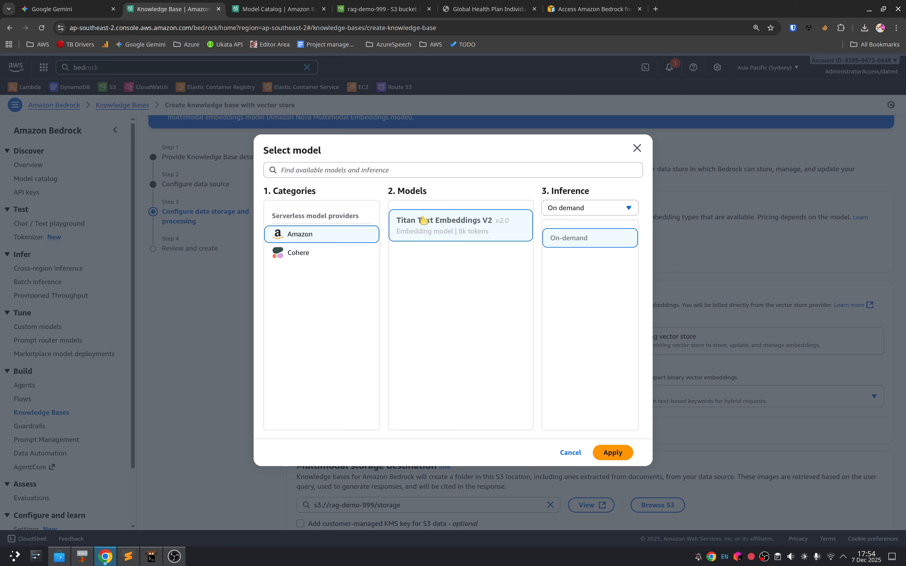
pyautogui.click(298, 253)
pyautogui.click(460, 221)
pyautogui.click(613, 452)
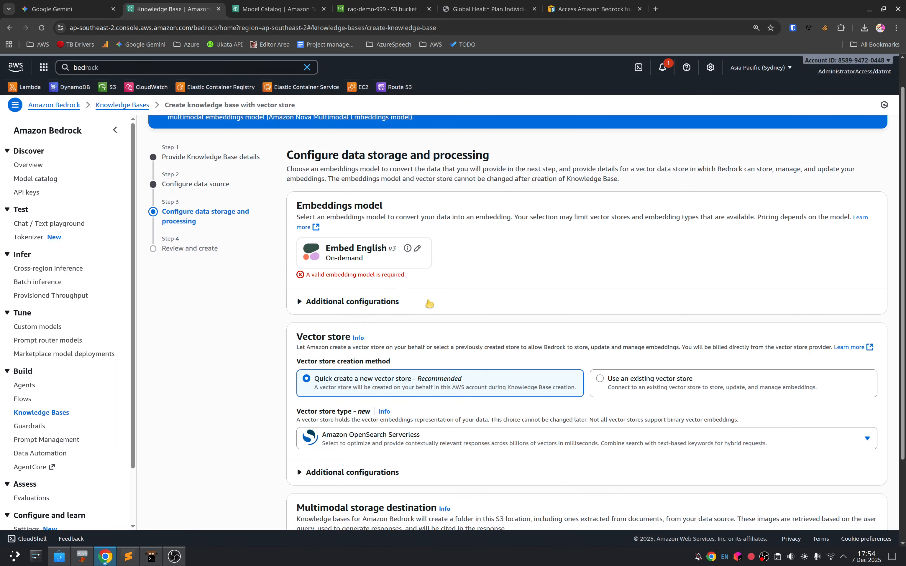
# Step: Check the embeddings model's additional configurations, keep floating-point vectors and OpenSearch Serverless, and submit the knowledge base for creation
pyautogui.moveTo(314, 278); pyautogui.dragTo(469, 281)
pyautogui.click(468, 280)
pyautogui.click(379, 298)
pyautogui.scroll(-5, 412, 300)
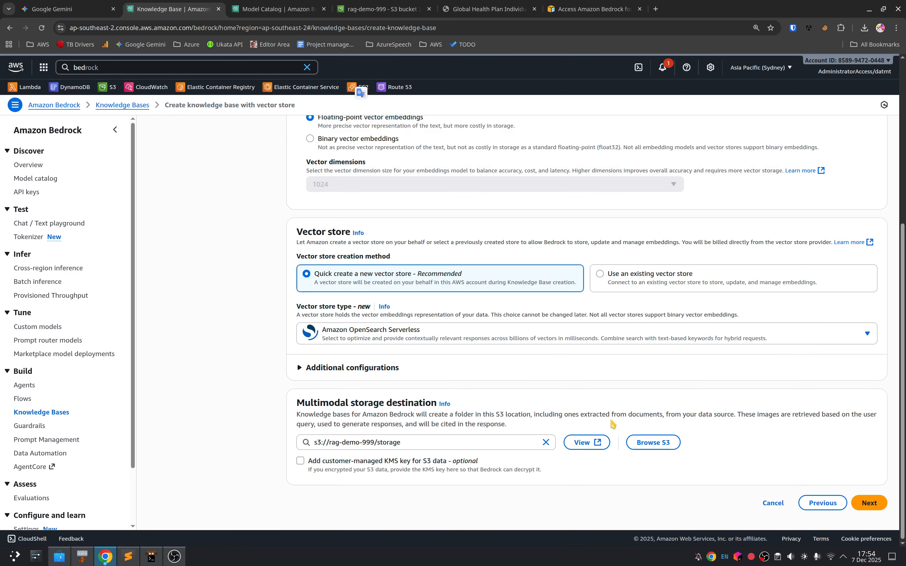
pyautogui.click(869, 502)
pyautogui.scroll(-10, 536, 343)
pyautogui.click(838, 503)
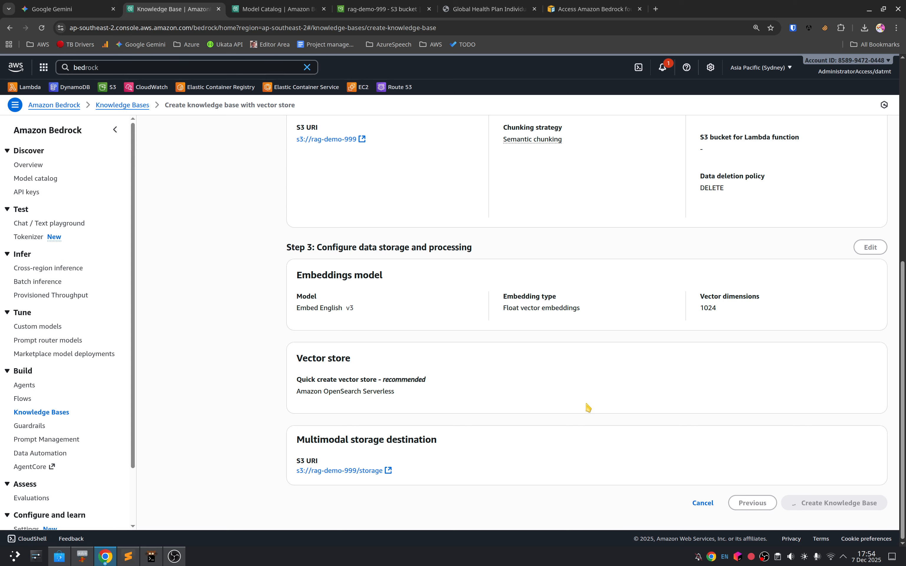
# Step: Review the knowledge base details, data source and embeddings model sections of the creation summary
pyautogui.scroll(5, 407, 333)
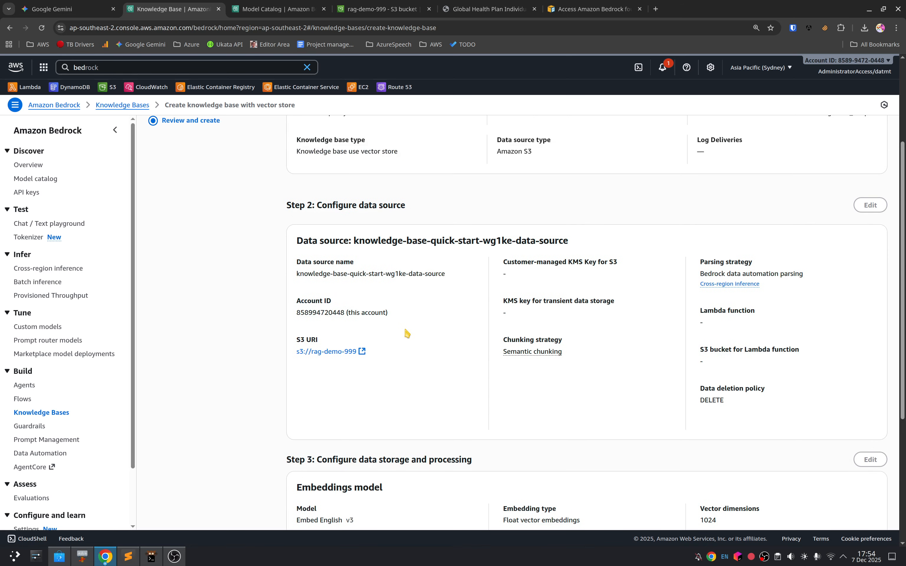
pyautogui.press('F12')
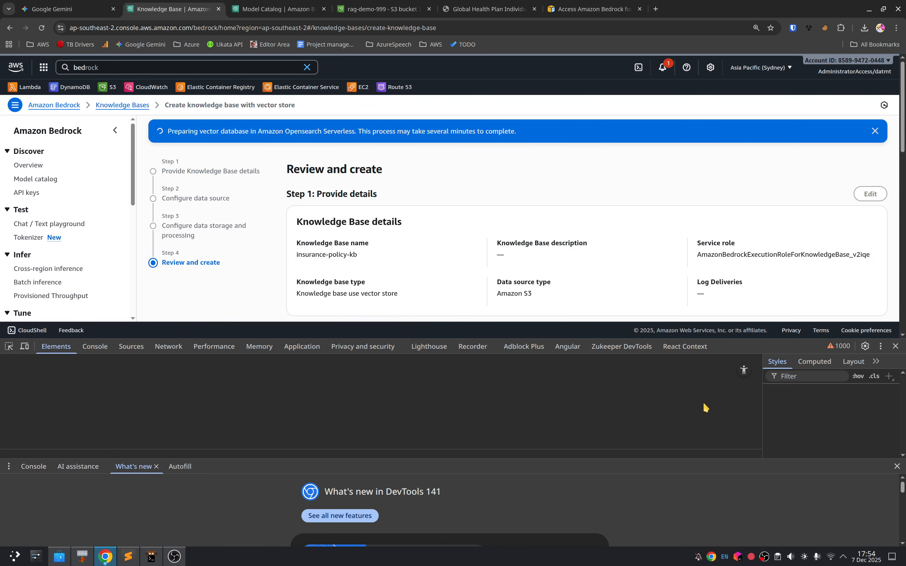
pyautogui.click(895, 346)
pyautogui.scroll(-7, 426, 389)
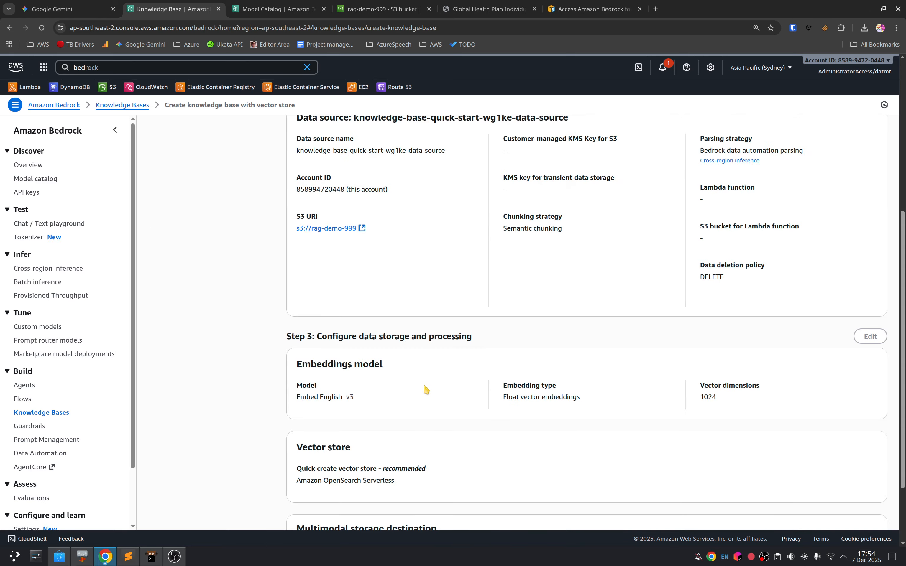
pyautogui.scroll(-2, 434, 397)
pyautogui.scroll(6, 444, 398)
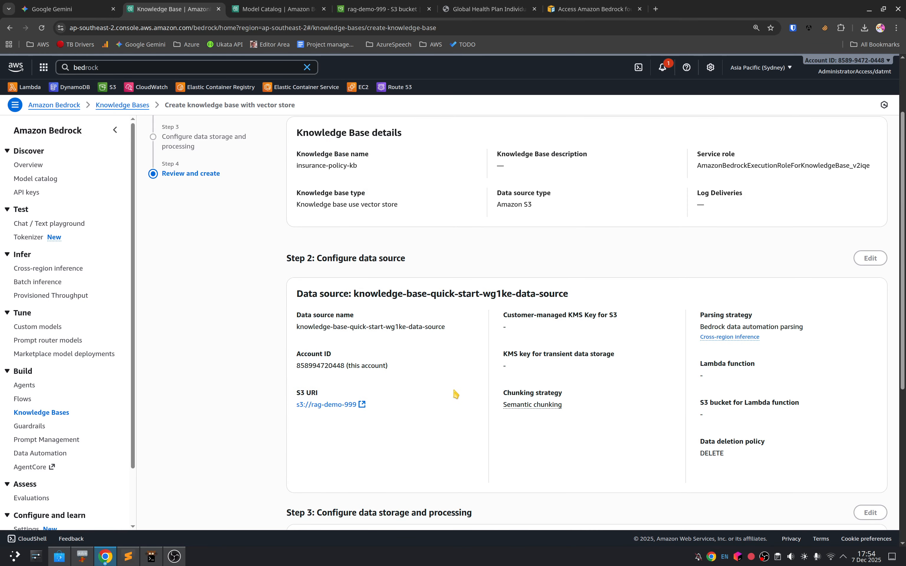
# Step: Open the data source bucket s3://rag-demo-999 in a separate tab and check the multimodal storage destination in the creation summary
pyautogui.click(348, 404)
pyautogui.scroll(-3, 399, 337)
pyautogui.scroll(-4, 394, 323)
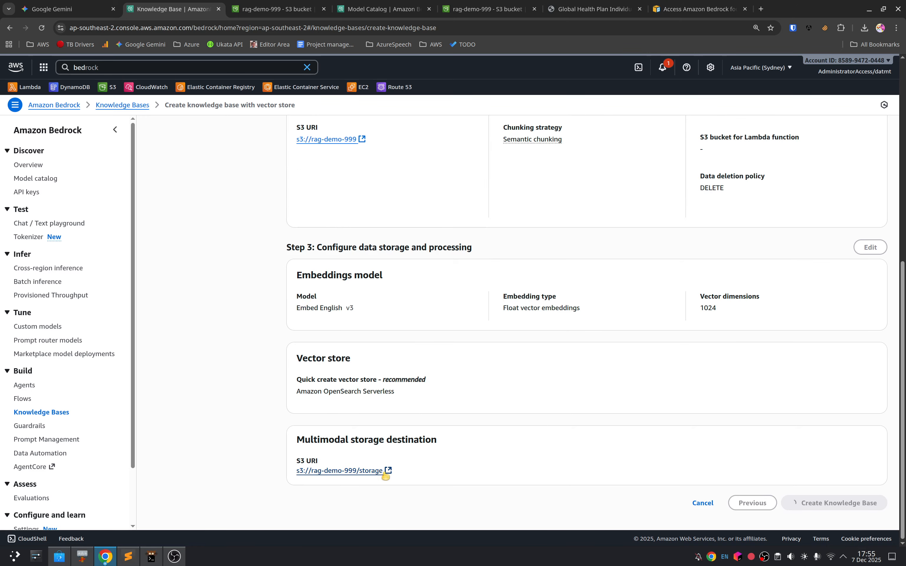
pyautogui.moveTo(311, 442); pyautogui.dragTo(437, 441)
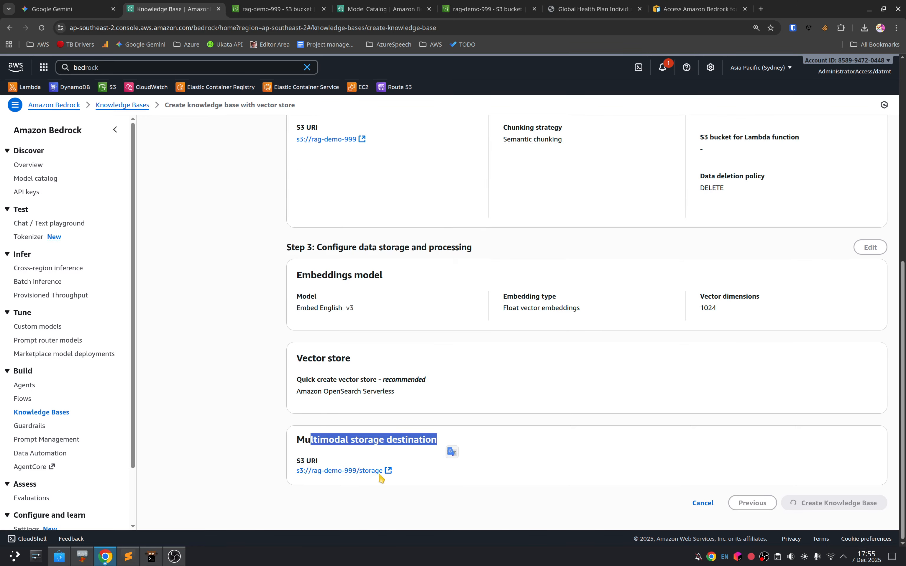
pyautogui.scroll(5, 374, 424)
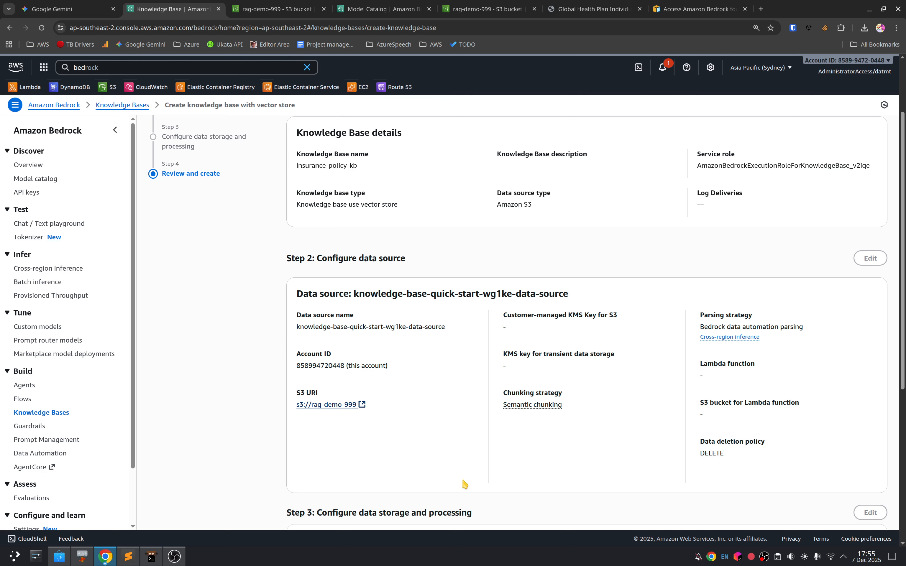
# Step: Upload global-health-plan-individual-combined-summary-of-benefits.pdf to the policies/ folder of the rag-demo-999 bucket
pyautogui.click(302, 8)
pyautogui.click(210, 296)
pyautogui.click(850, 189)
pyautogui.click(749, 219)
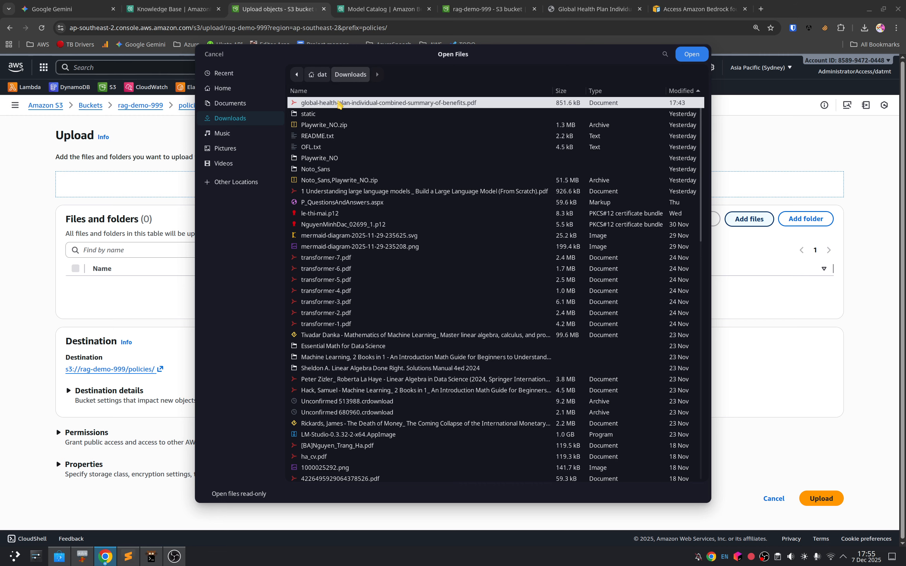
pyautogui.doubleClick(339, 107)
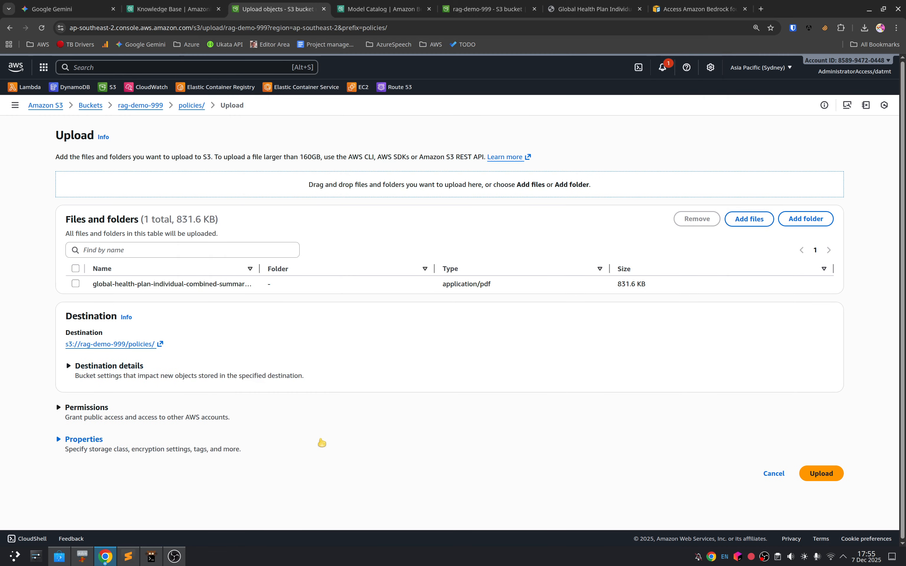
pyautogui.click(828, 475)
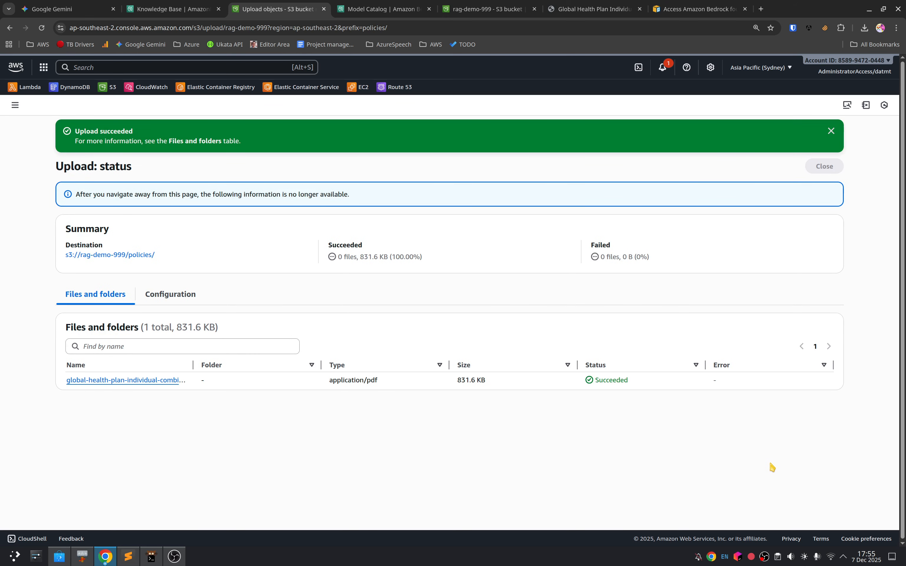
# Step: Return to the knowledge base creation page and check its progress and the configured data source, embeddings and vector store settings
pyautogui.click(191, 7)
pyautogui.scroll(-6, 548, 308)
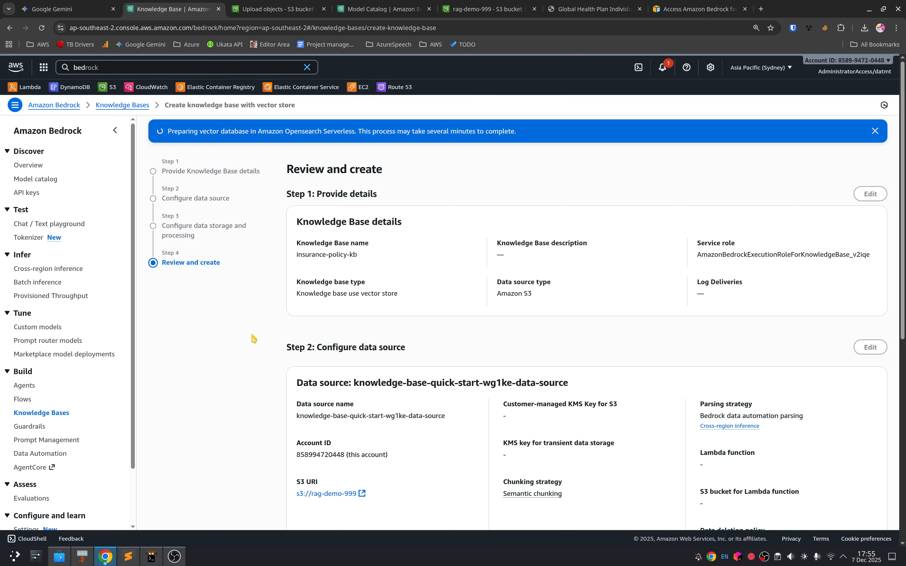
pyautogui.scroll(-1, 276, 350)
pyautogui.scroll(-5, 415, 478)
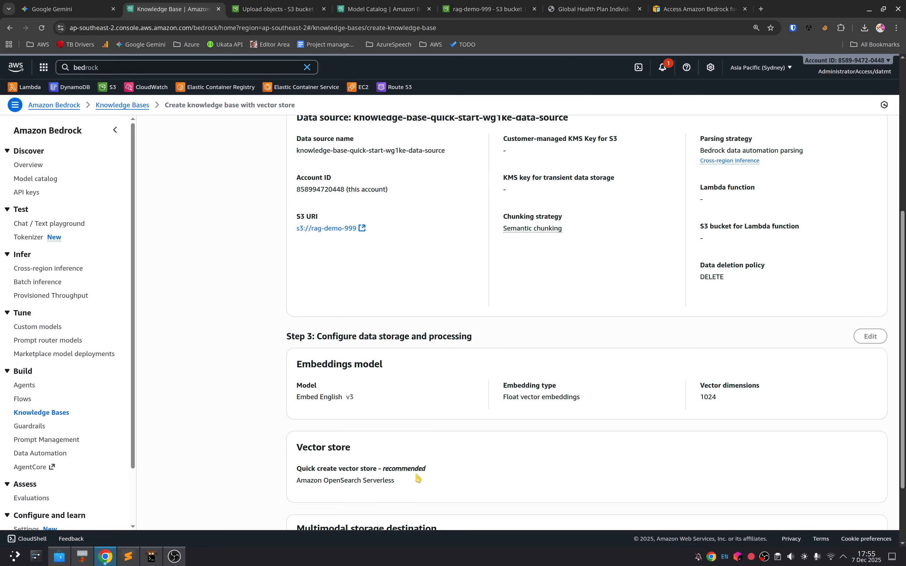
pyautogui.scroll(4, 414, 470)
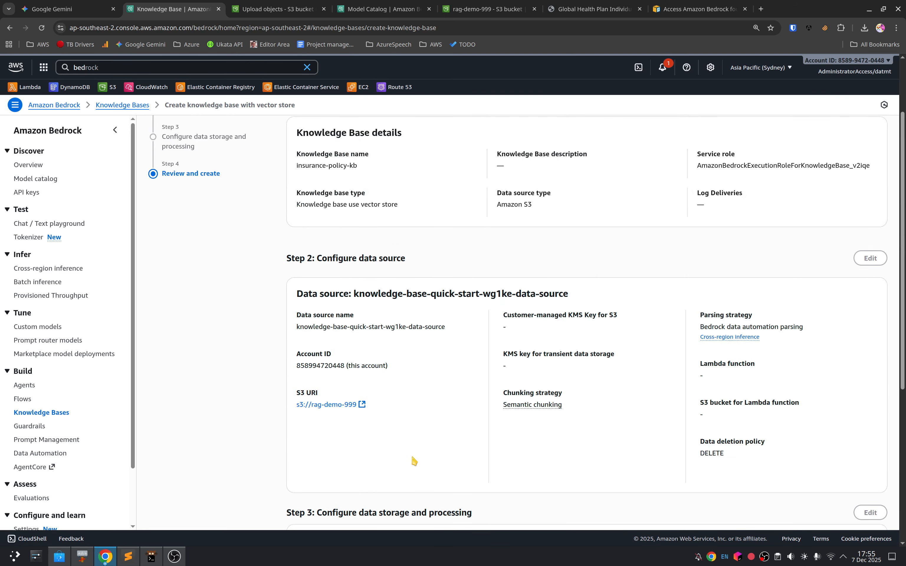
pyautogui.scroll(2, 411, 461)
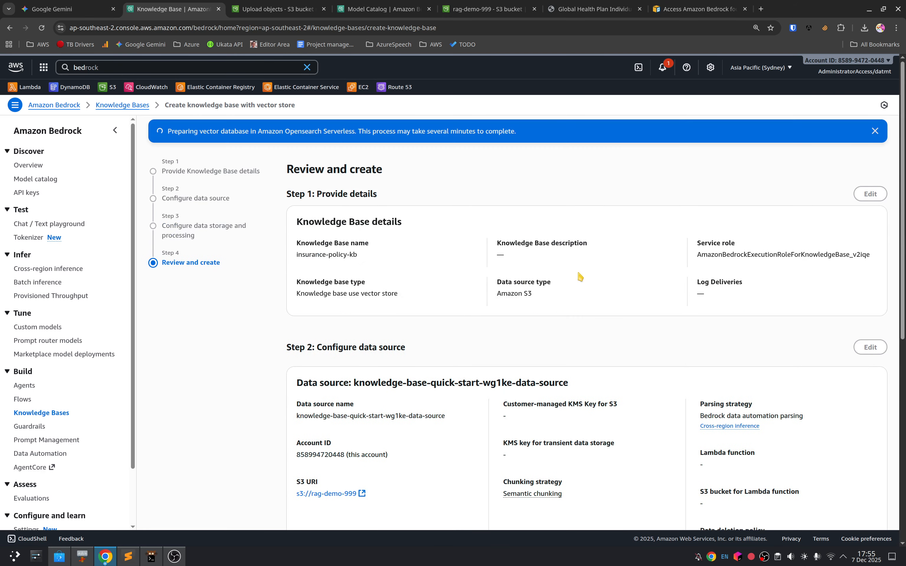
pyautogui.scroll(-10, 425, 274)
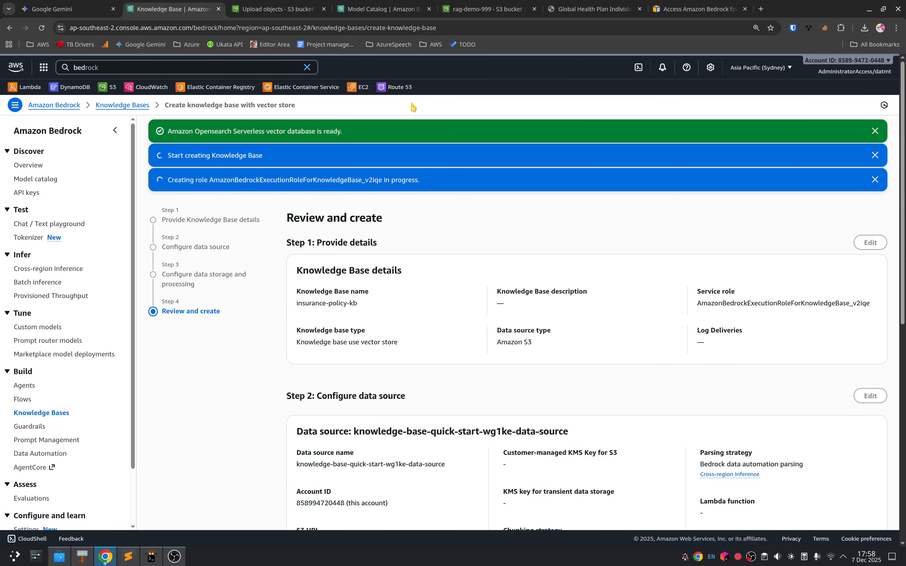
# Step: Switch to Google Gemini, start a temporary chat and attach global-health-plan-individual-combined-summary-of-benefits.pdf
pyautogui.click(80, 10)
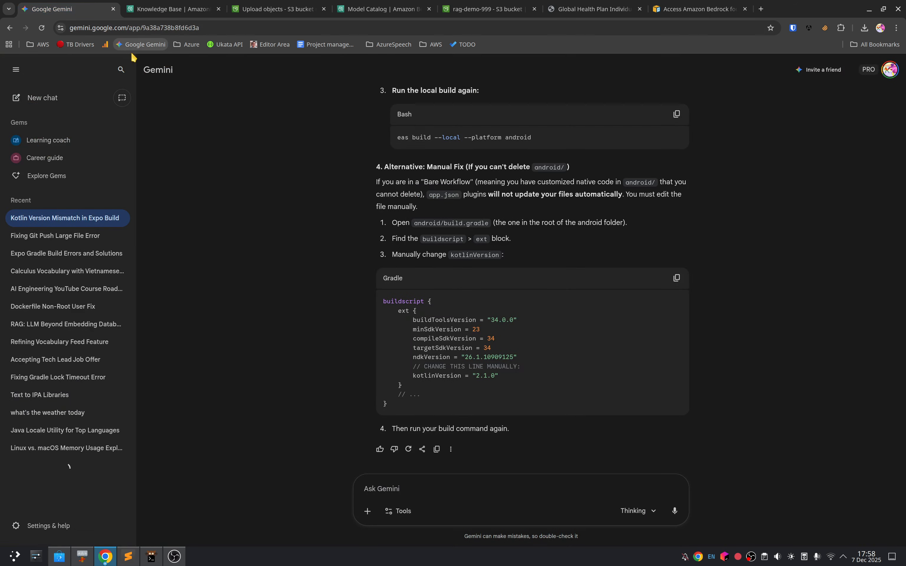
pyautogui.click(122, 97)
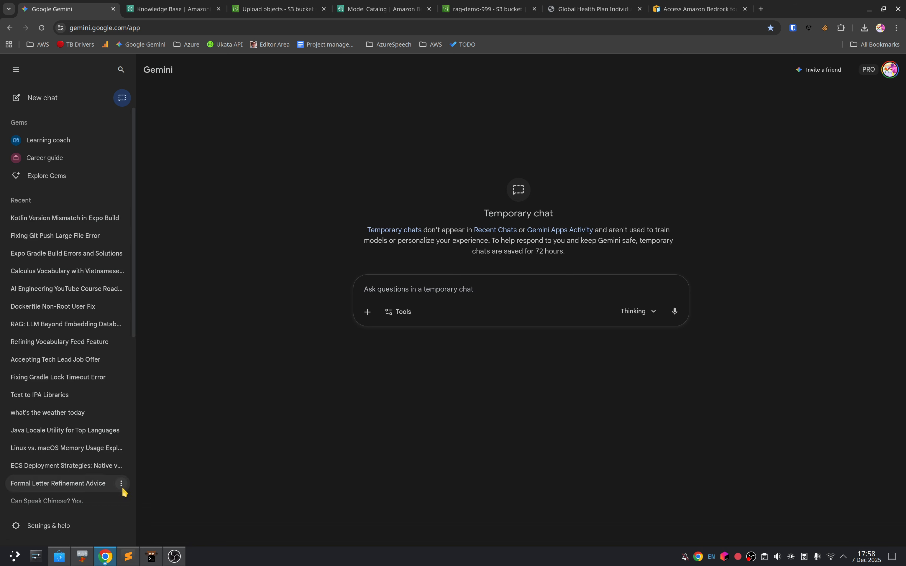
pyautogui.click(366, 312)
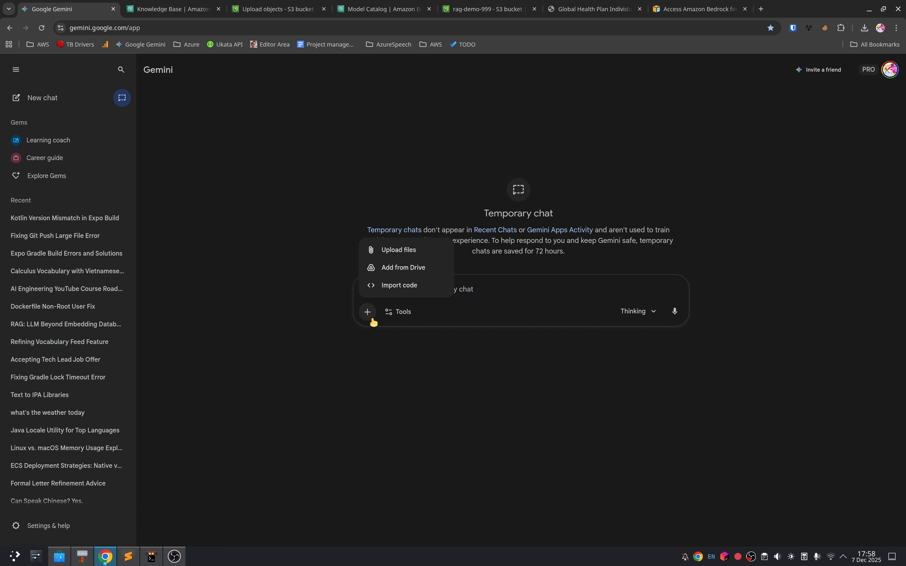
pyautogui.click(398, 232)
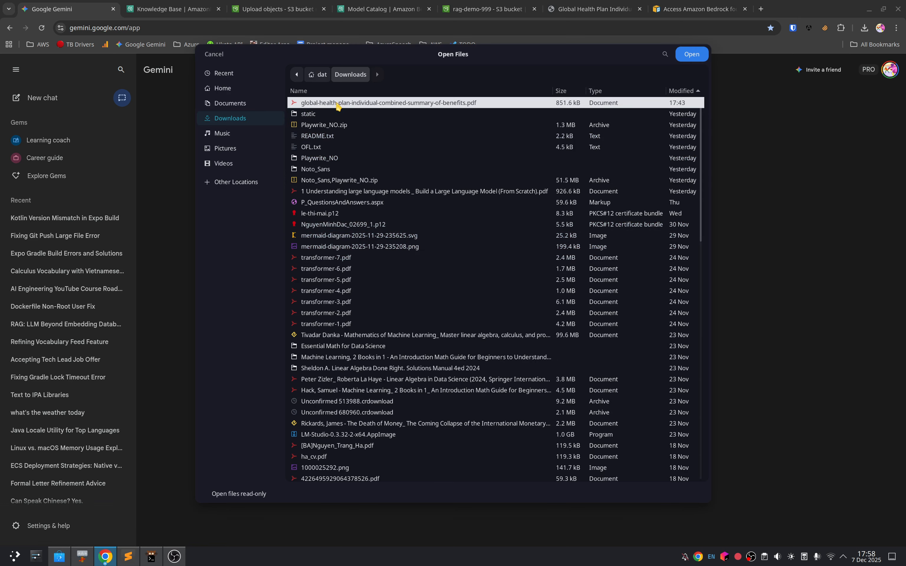
pyautogui.press('Escape')
# Step: Write the prompt "help me generate 10 questions to test a rag application based on this document," for the attached PDF
pyautogui.write('help me generate 10 questions to test a rag ')
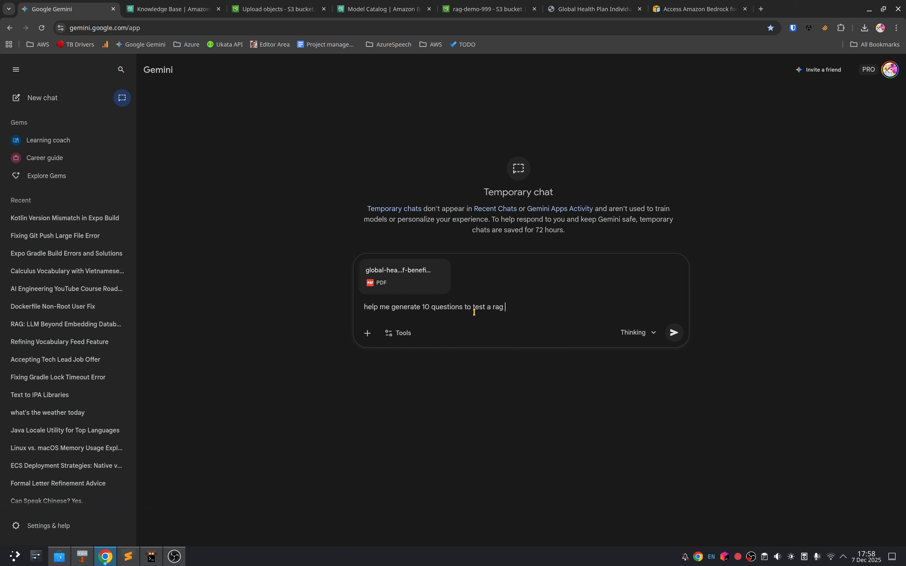
pyautogui.write('application based on this document')
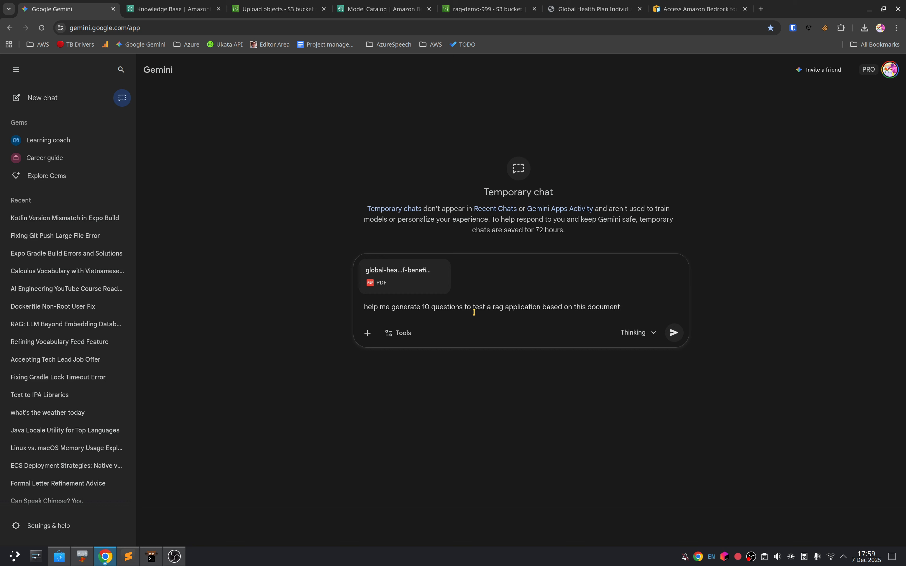
pyautogui.write(', fox')
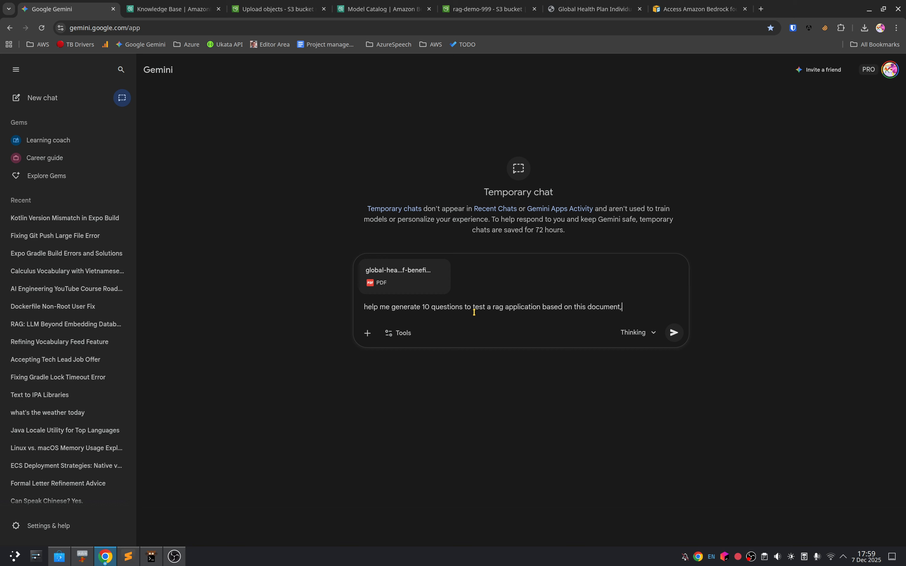
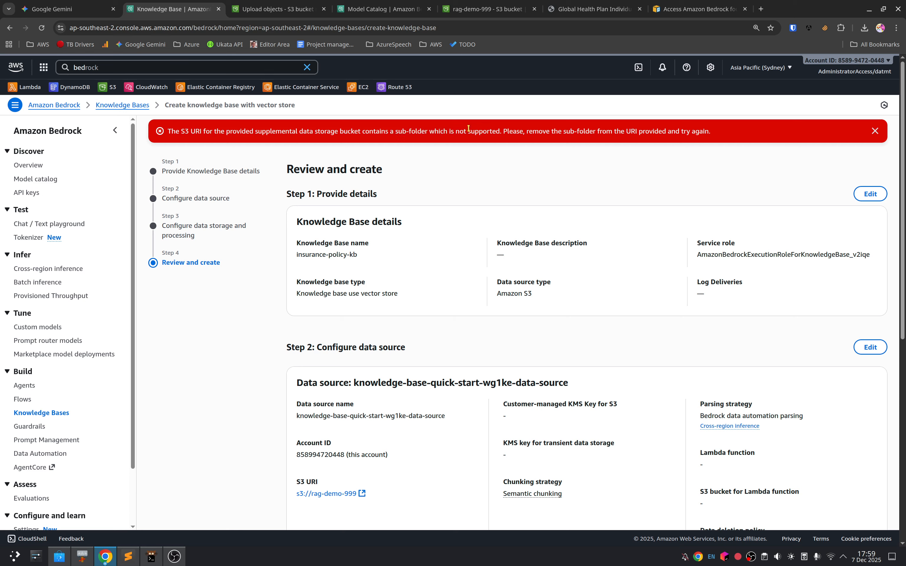
# Step: Read the error about the supplemental storage bucket, review the knowledge base settings and go back to the data storage and processing configuration
pyautogui.moveTo(217, 136); pyautogui.dragTo(295, 136)
pyautogui.tripleClick(282, 132)
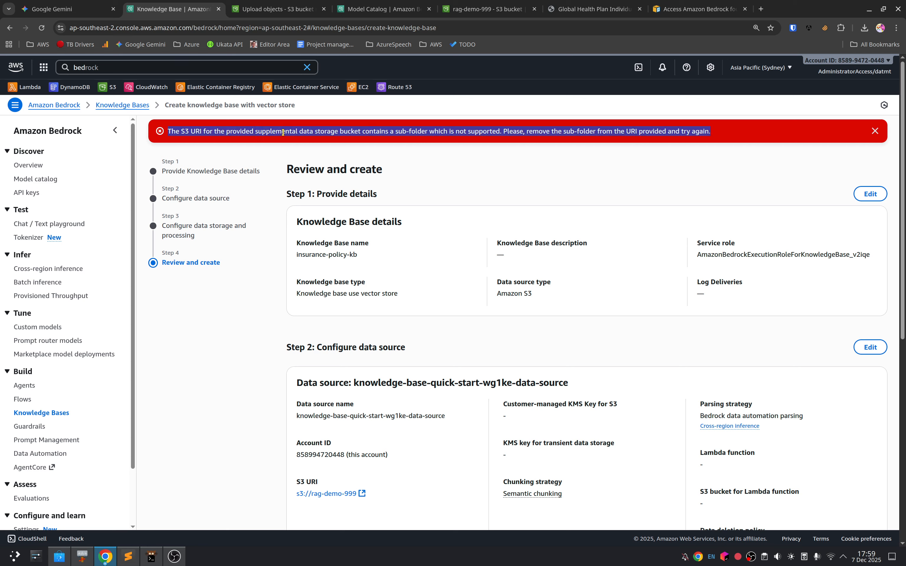
pyautogui.doubleClick(303, 132)
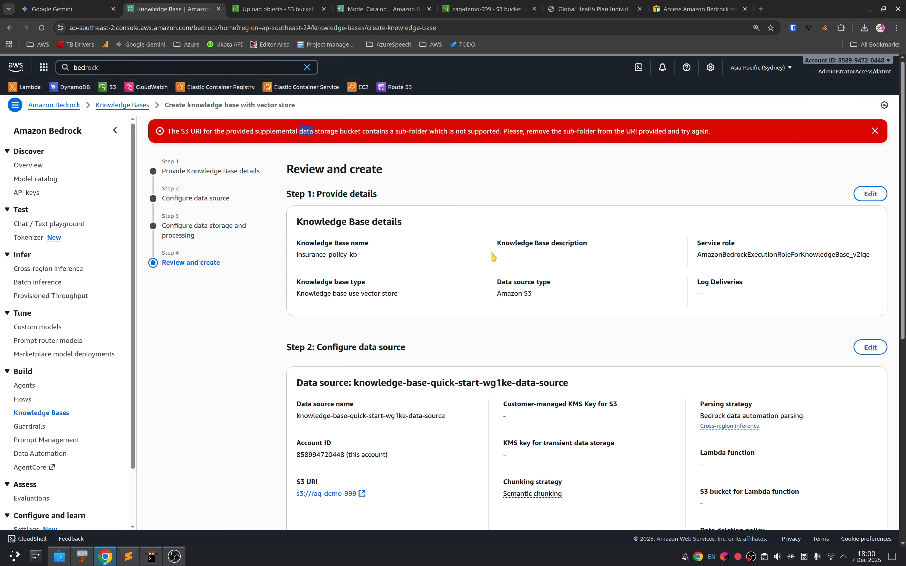
pyautogui.scroll(-8, 496, 253)
pyautogui.scroll(5, 490, 334)
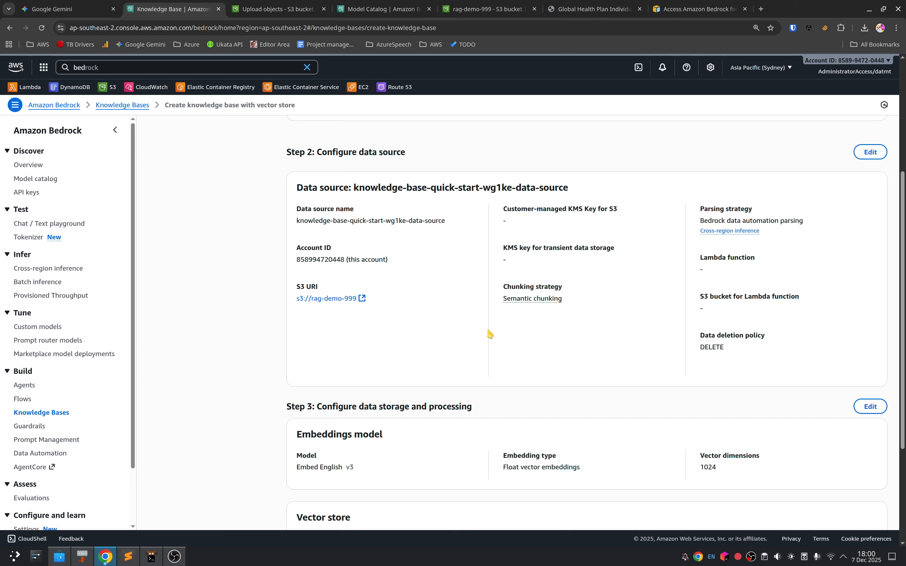
pyautogui.scroll(-5, 489, 333)
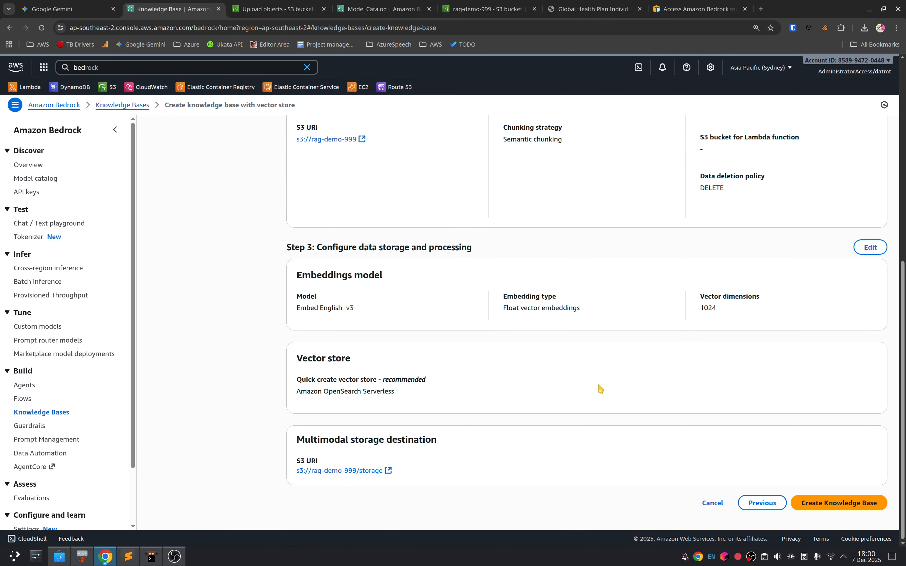
pyautogui.click(761, 504)
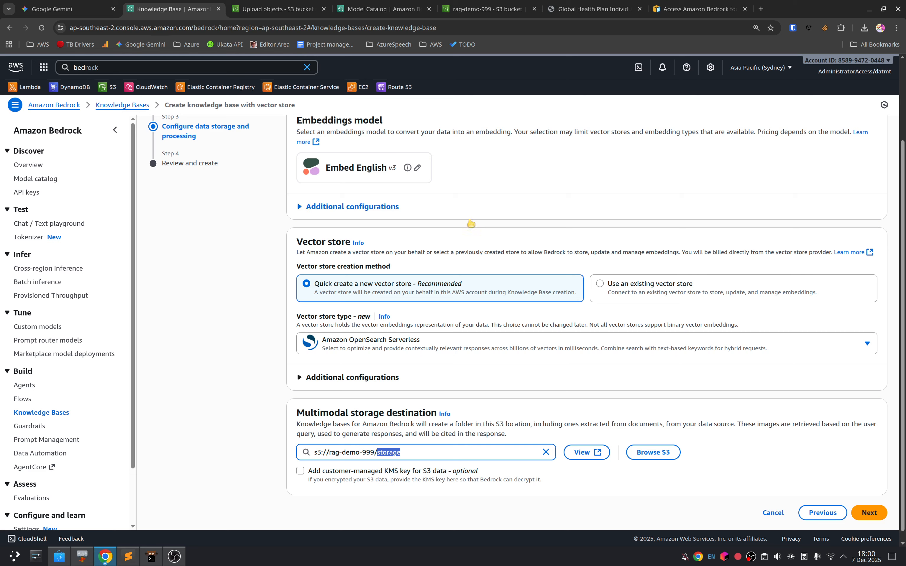
# Step: Leave the upload status page, check the policies/ folder of the rag-demo-999 bucket and close that S3 page
pyautogui.click(257, 7)
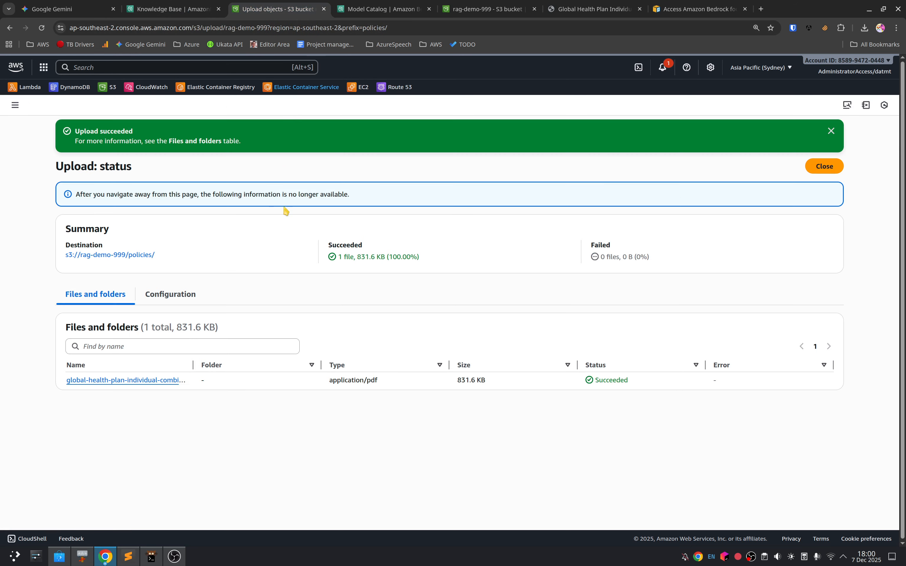
pyautogui.click(824, 166)
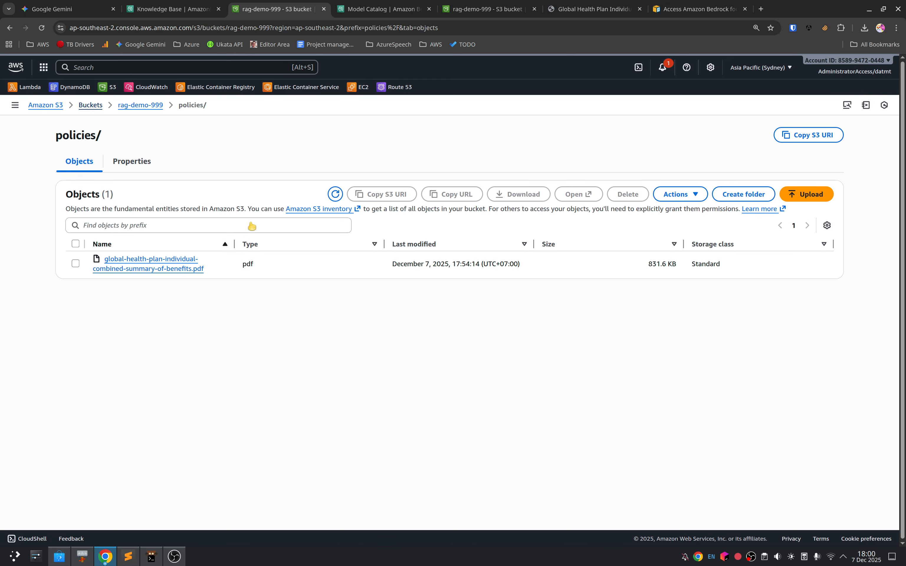
pyautogui.click(15, 105)
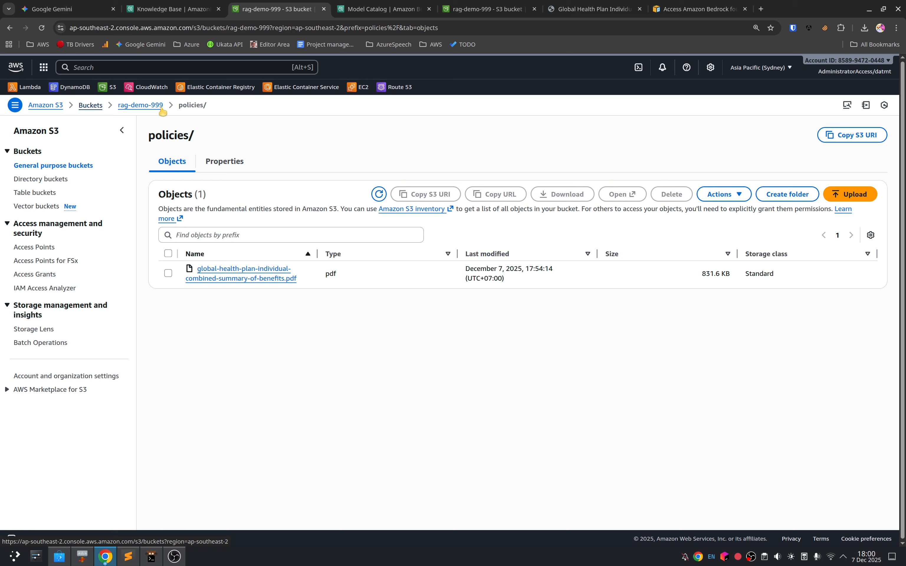
pyautogui.click(232, 27)
pyautogui.press('Return')
pyautogui.middleClick(285, 3)
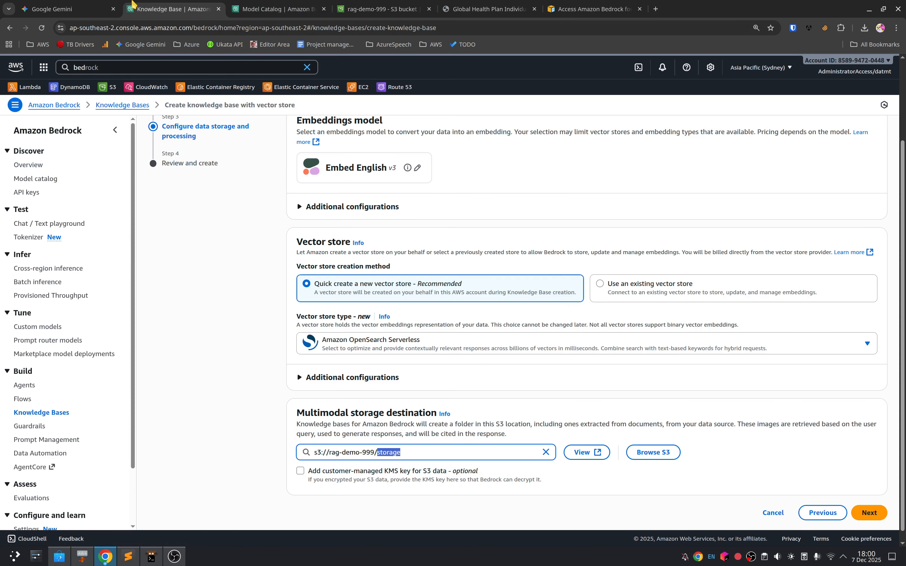
# Step: Open the S3 console separately and create a bucket named rag-demo-storage-999 with the default settings
pyautogui.middleClick(108, 87)
pyautogui.click(279, 8)
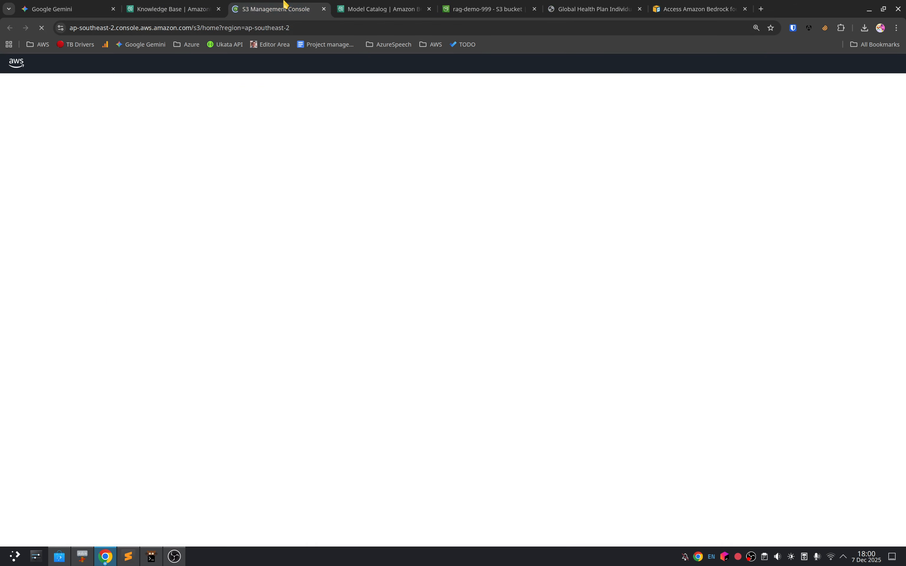
pyautogui.click(623, 168)
pyautogui.click(225, 235)
pyautogui.write('rag-demo-storage')
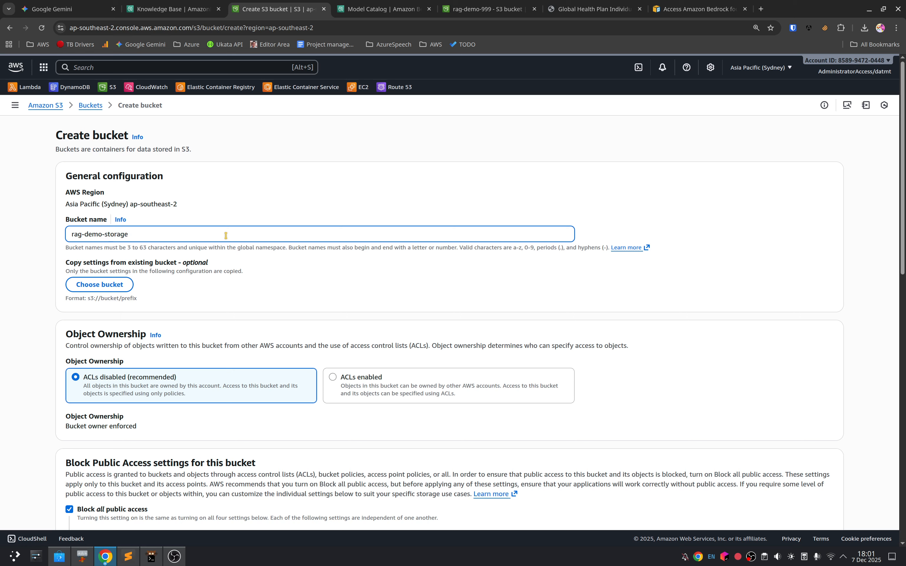
pyautogui.write('-999')
pyautogui.scroll(-5, 503, 419)
pyautogui.scroll(-8, 509, 442)
pyautogui.click(804, 503)
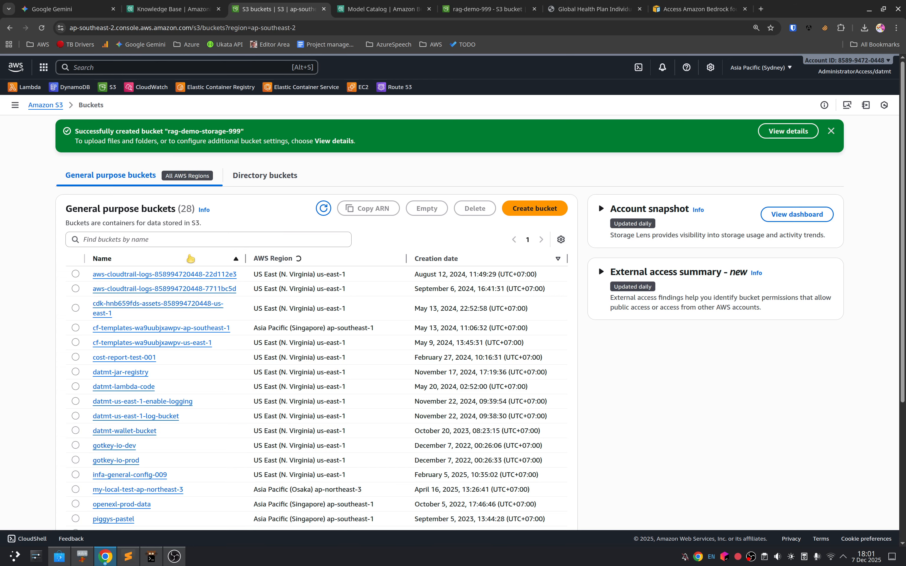
# Step: Filter the S3 buckets by "rag" and copy the name of the rag-demo-storage-999 bucket
pyautogui.click(184, 239)
pyautogui.write('rag')
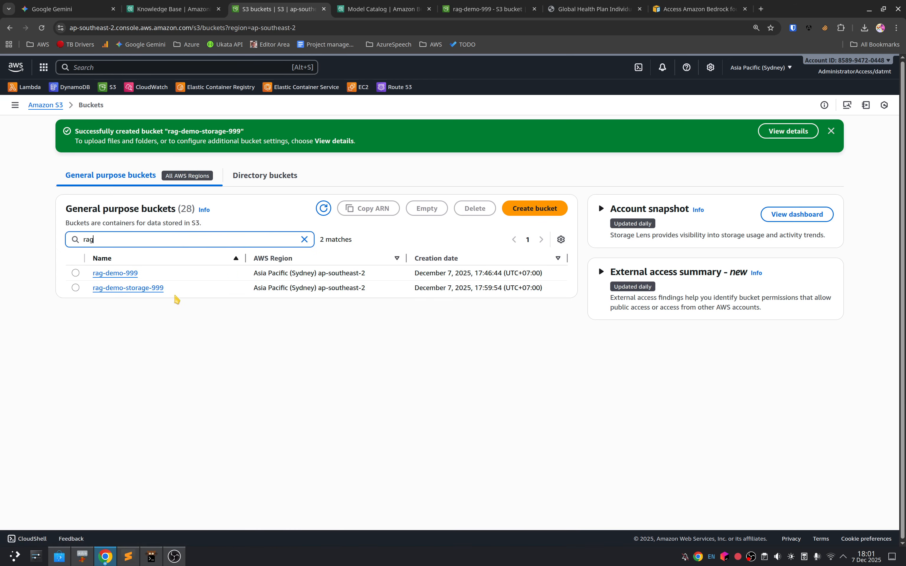
pyautogui.moveTo(166, 290); pyautogui.dragTo(89, 297)
pyautogui.hotkey('ctrl', 'c')
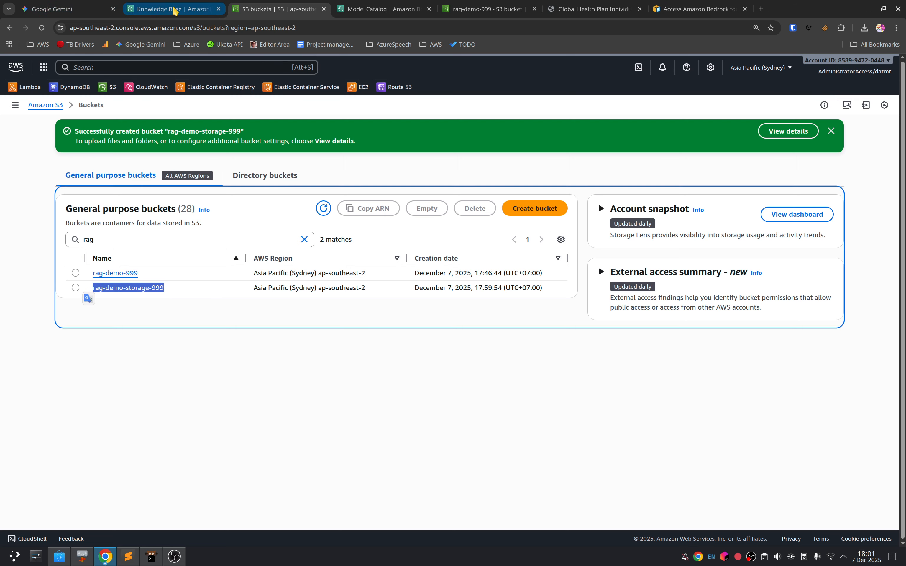
# Step: Set the knowledge base's multimodal storage destination to s3://rag-demo-storage-999 and proceed to create the knowledge base
pyautogui.click(175, 11)
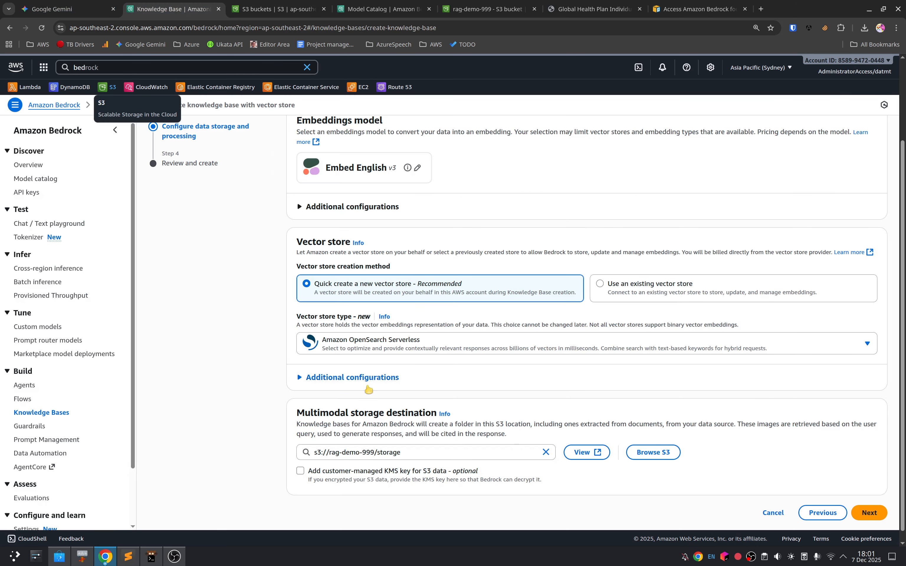
pyautogui.click(329, 454)
pyautogui.hotkey('shift', 'End')
pyautogui.press('BackSpace')
pyautogui.hotkey('ctrl', 'v')
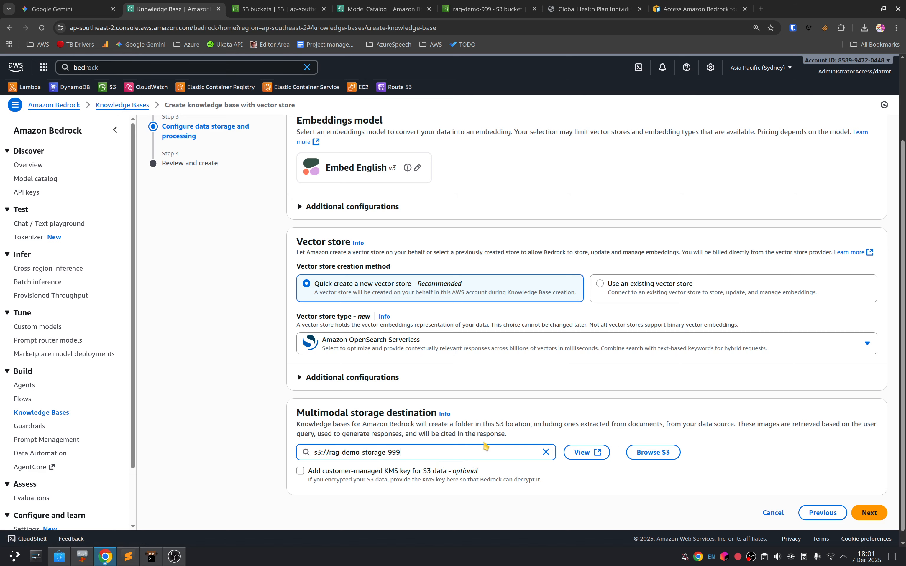
pyautogui.click(869, 518)
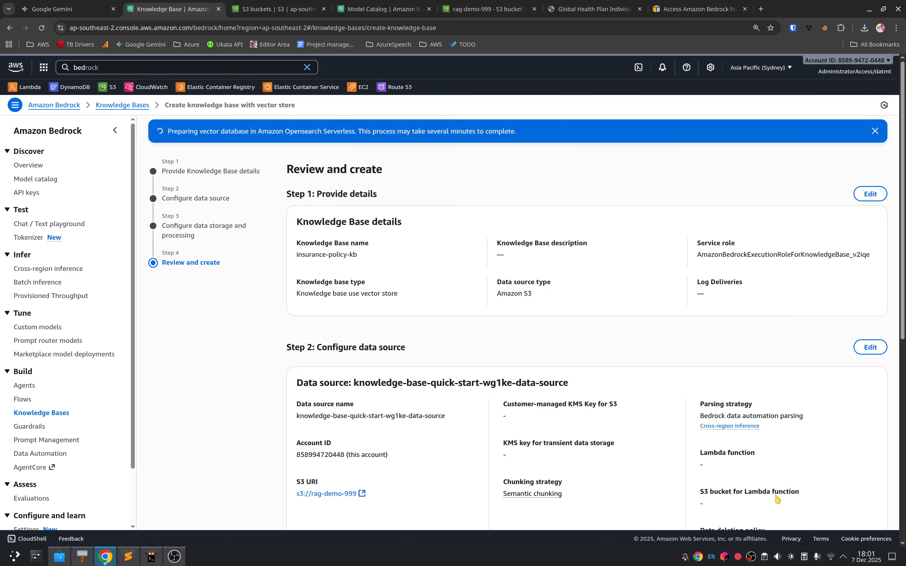
# Step: Check the creation progress and review the data source, embeddings model, vector store and multimodal storage settings
pyautogui.scroll(-5, 472, 397)
pyautogui.scroll(5, 461, 374)
pyautogui.scroll(-10, 464, 405)
pyautogui.scroll(10, 428, 388)
pyautogui.scroll(-4, 403, 361)
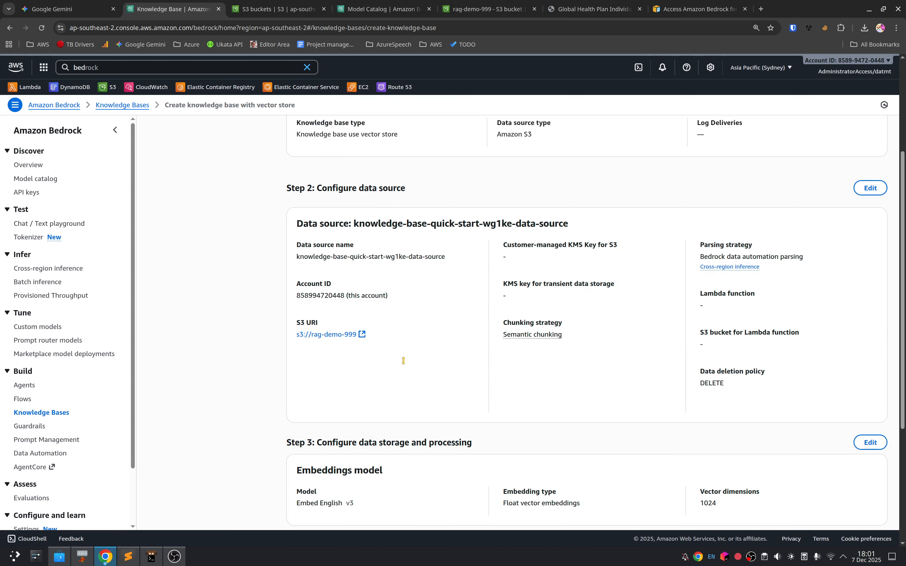
pyautogui.scroll(-5, 403, 360)
pyautogui.scroll(10, 405, 364)
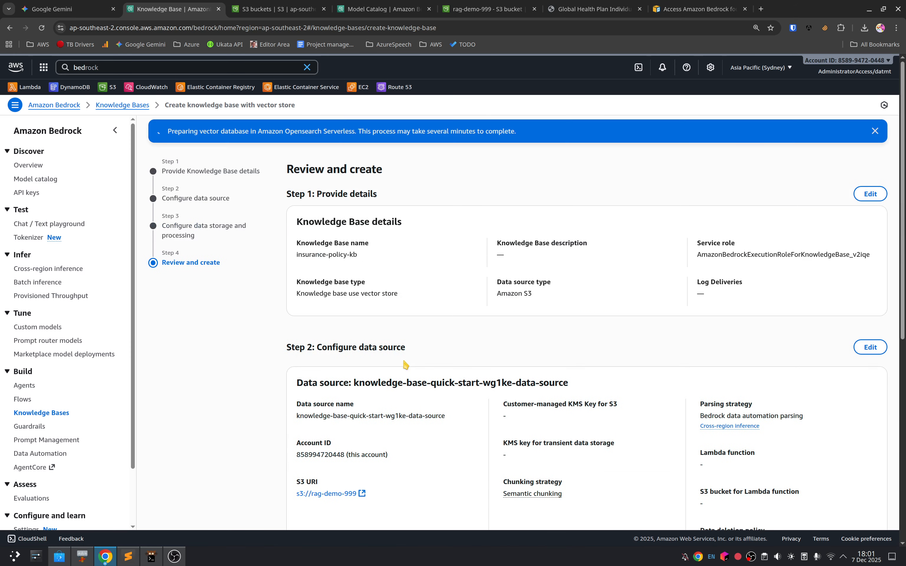
pyautogui.scroll(-7, 488, 365)
pyautogui.scroll(7, 488, 363)
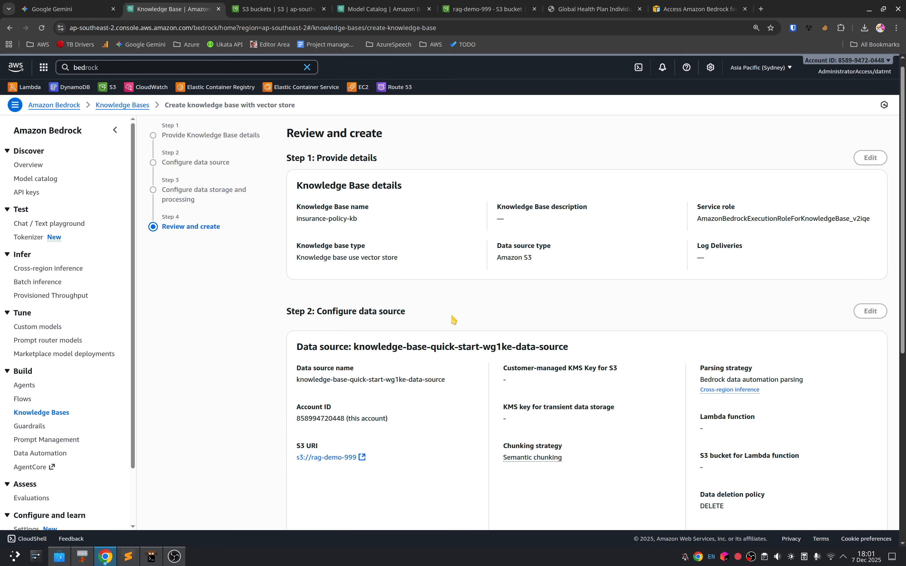
pyautogui.scroll(-8, 454, 319)
pyautogui.scroll(7, 454, 319)
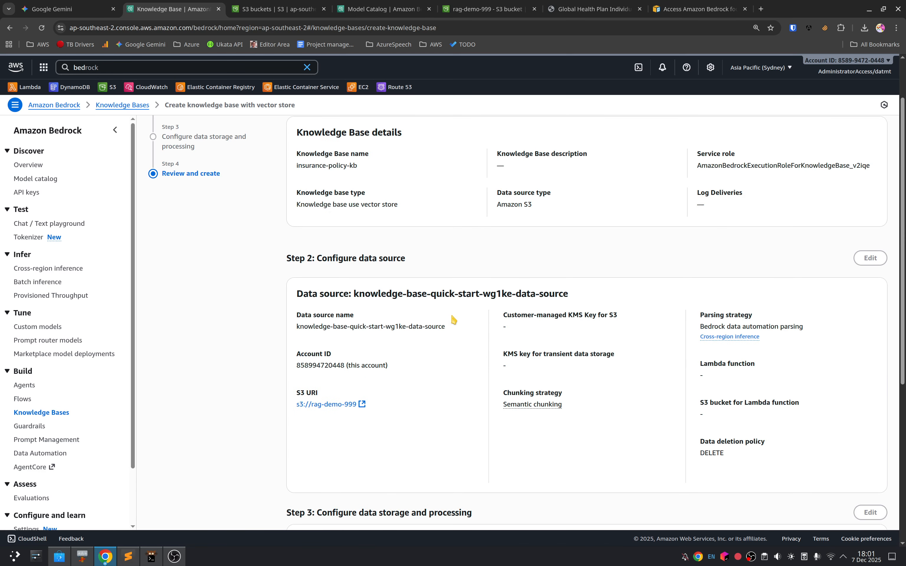
pyautogui.scroll(1, 453, 320)
pyautogui.scroll(-8, 448, 298)
pyautogui.click(833, 503)
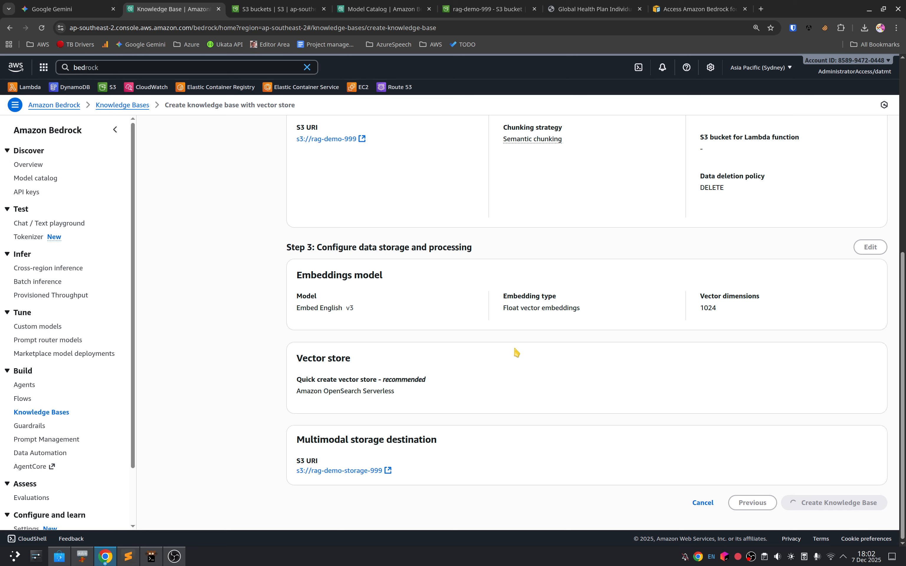
# Step: Search the AWS services for "opensearch" and open Amazon OpenSearch Service separately from the knowledge base page
pyautogui.click(232, 62)
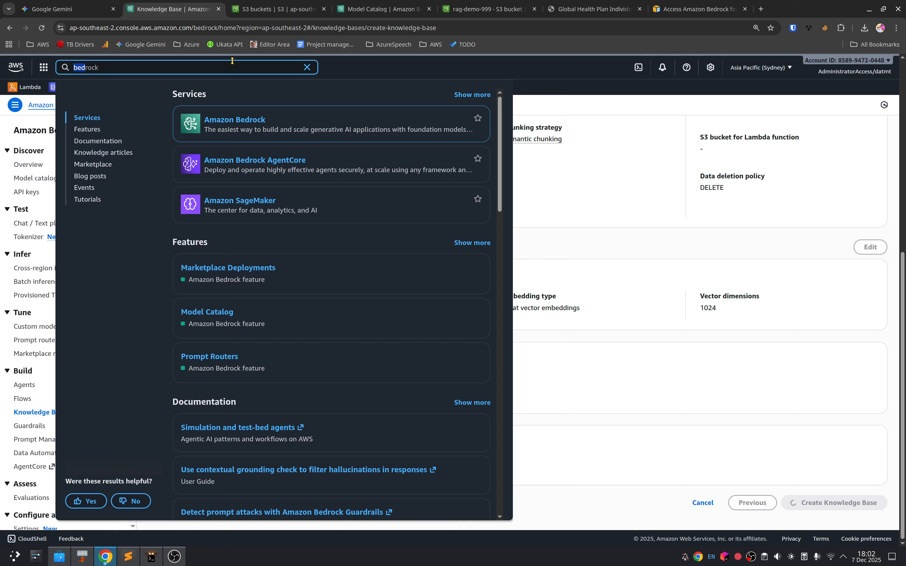
pyautogui.write('opensearch')
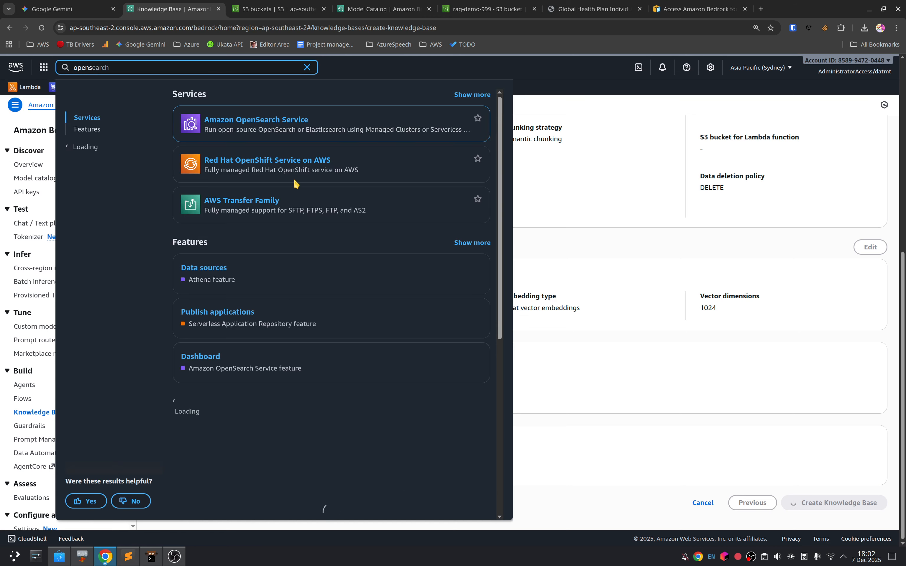
pyautogui.middleClick(259, 120)
pyautogui.middleClick(248, 3)
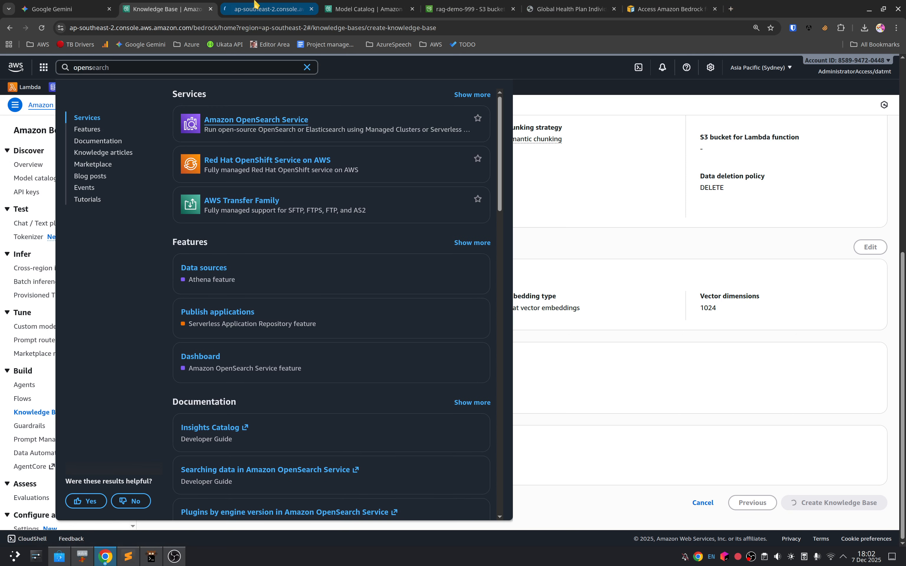
pyautogui.click(256, 3)
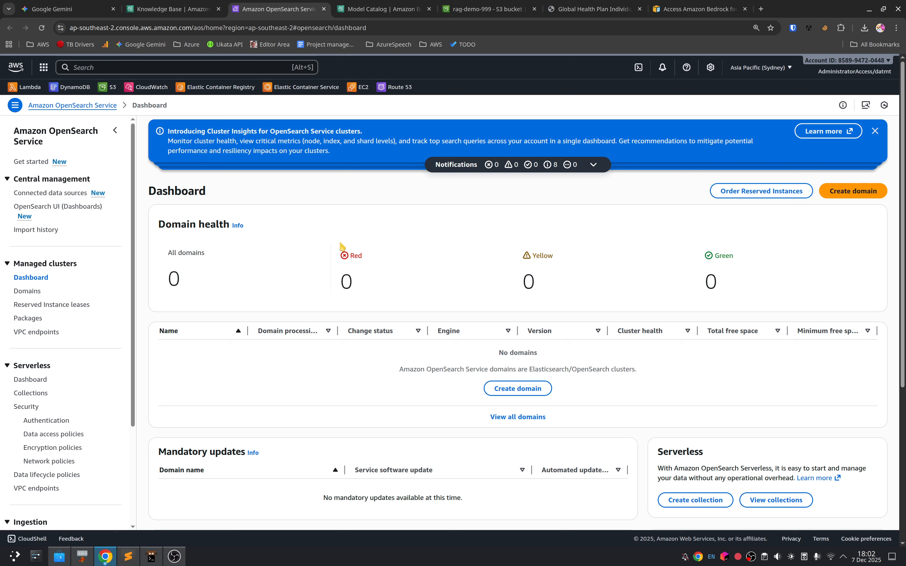
# Step: Dismiss the notification banners on the OpenSearch dashboard and look over its domain health and domain list
pyautogui.click(875, 131)
pyautogui.click(875, 130)
pyautogui.click(875, 131)
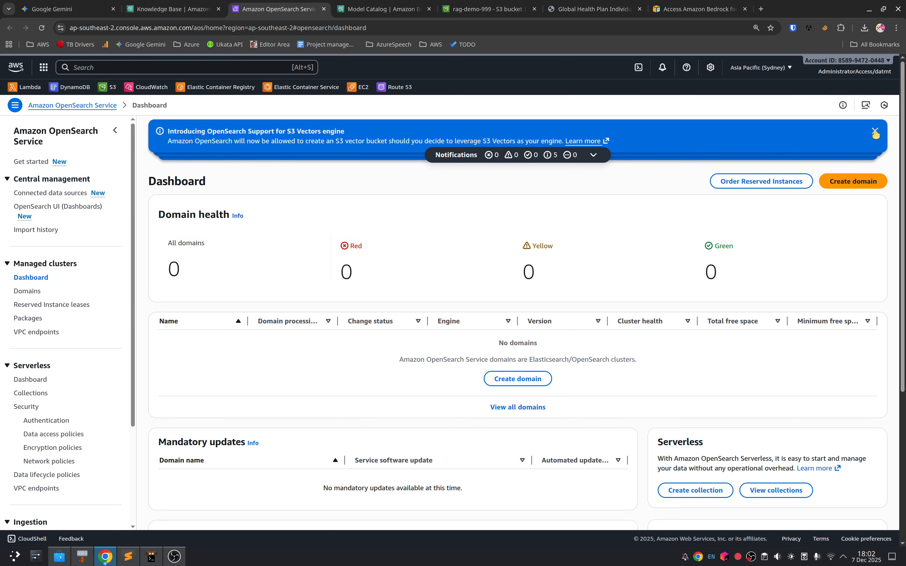
pyautogui.click(875, 132)
pyautogui.click(875, 132)
pyautogui.click(875, 132)
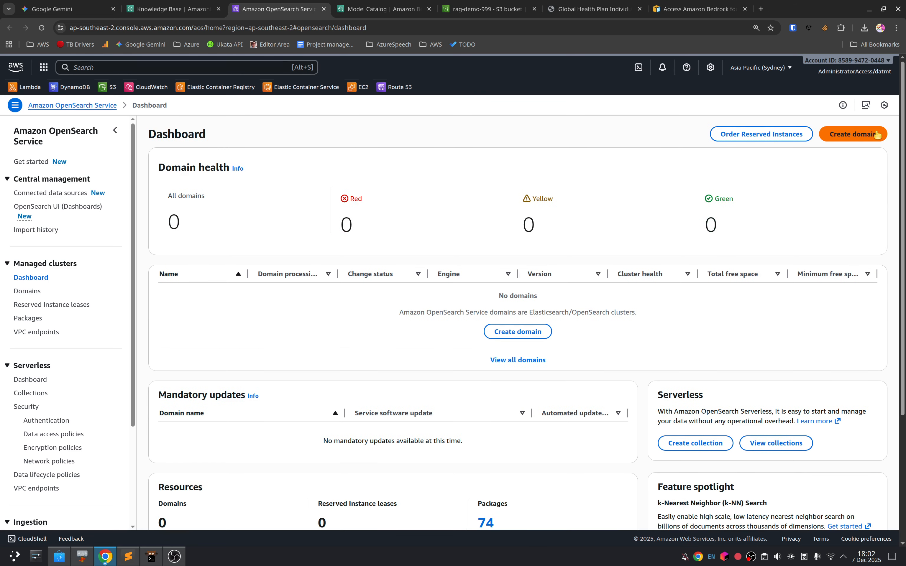
pyautogui.click(877, 134)
pyautogui.click(10, 27)
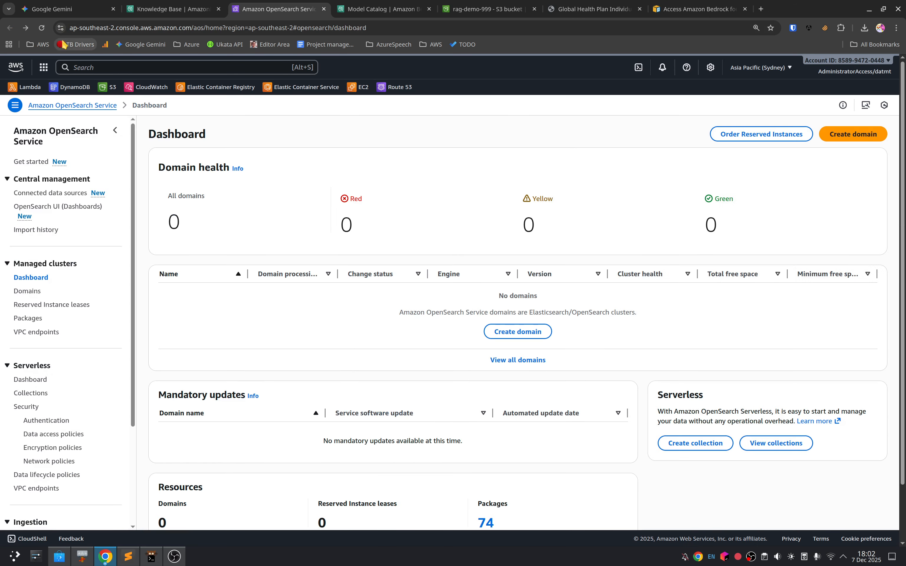
pyautogui.scroll(-5, 296, 296)
pyautogui.scroll(5, 319, 330)
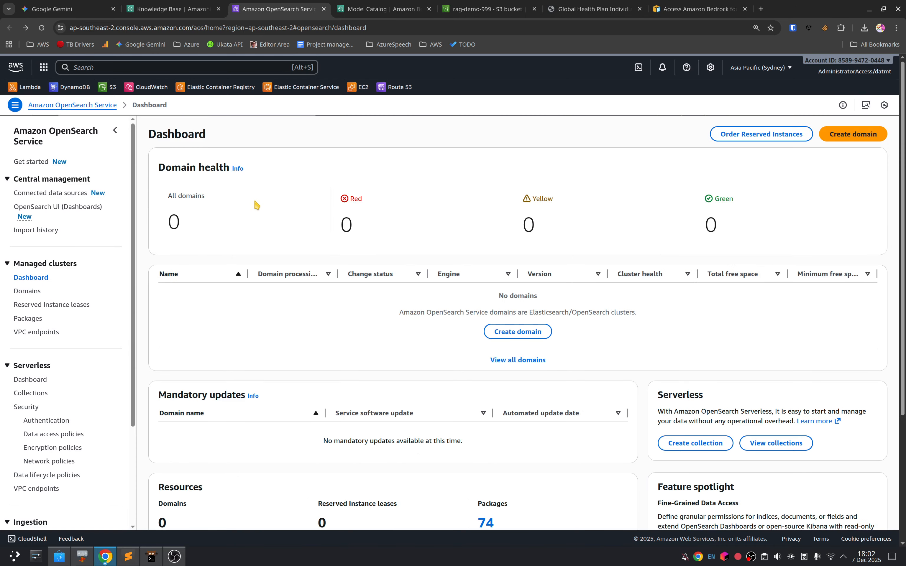
# Step: Copy the multimodal storage URI s3://rag-demo-storage-999 from the knowledge base review page into todo.md in Sublime Text
pyautogui.click(172, 8)
pyautogui.click(575, 254)
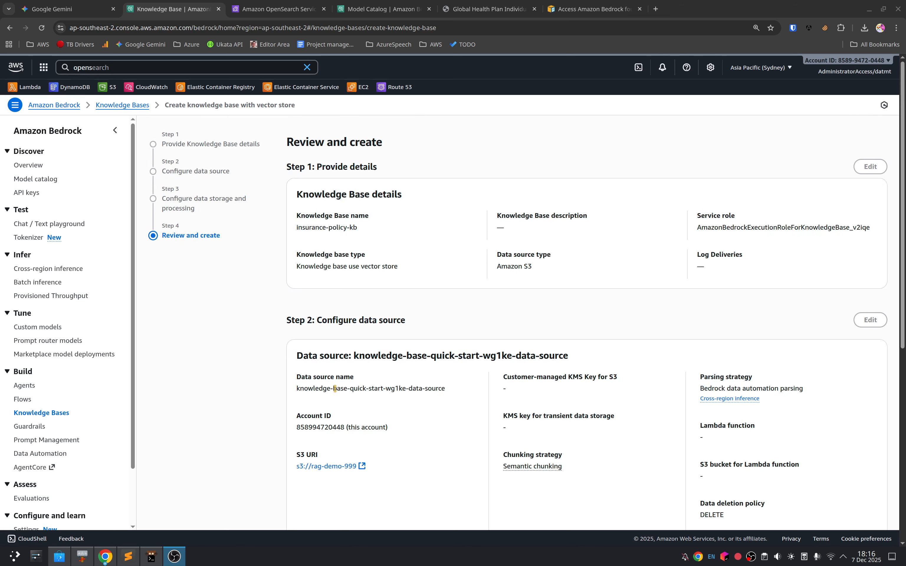
pyautogui.scroll(-9, 335, 389)
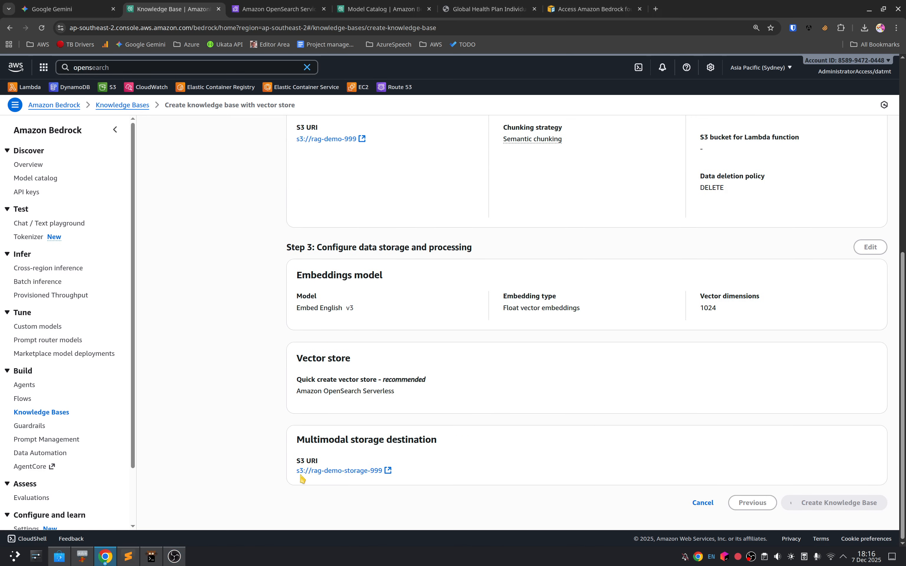
pyautogui.moveTo(303, 478); pyautogui.dragTo(385, 472)
pyautogui.hotkey('ctrl', 'c')
pyautogui.hotkey('alt', 'Tab')
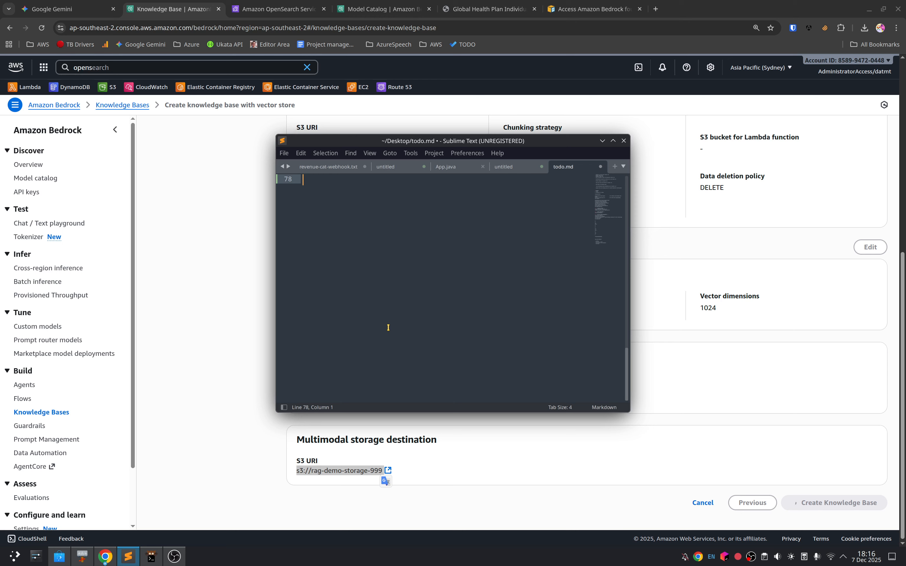
pyautogui.press('Return')
pyautogui.hotkey('ctrl', 'v')
pyautogui.hotkey('alt', 'Tab')
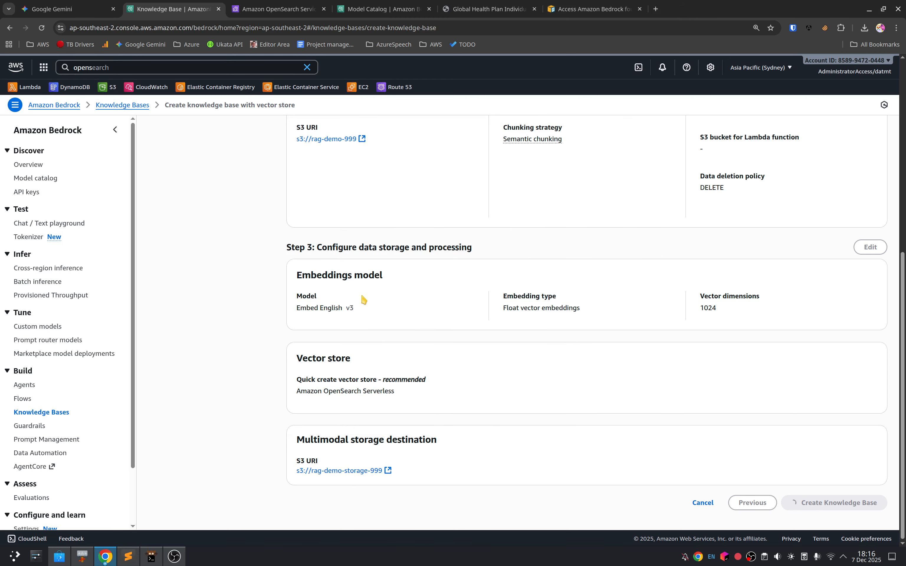
# Step: Copy the data source URI s3://rag-demo-999 into todo.md above the storage URI and return to the knowledge base review page
pyautogui.scroll(6, 363, 300)
pyautogui.moveTo(295, 357); pyautogui.dragTo(353, 363)
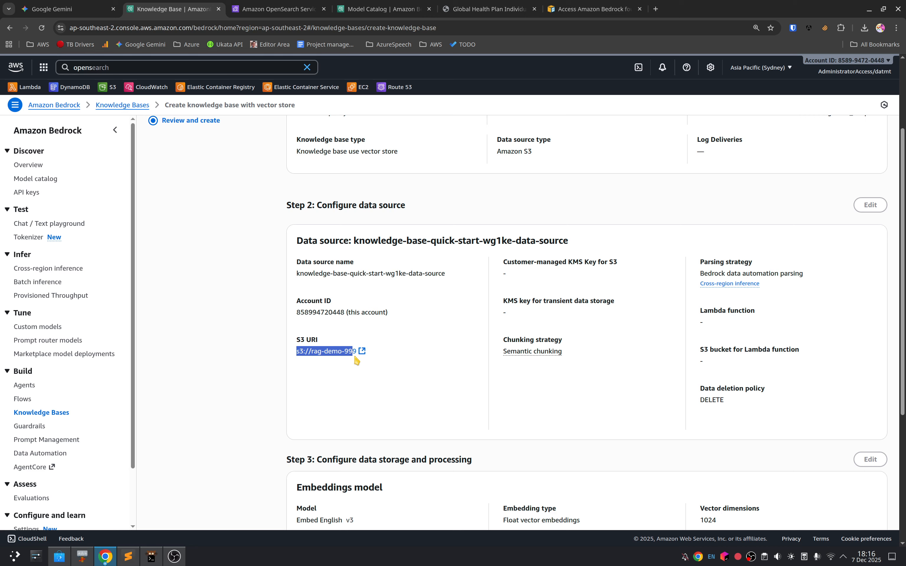
pyautogui.hotkey('alt', 'Tab')
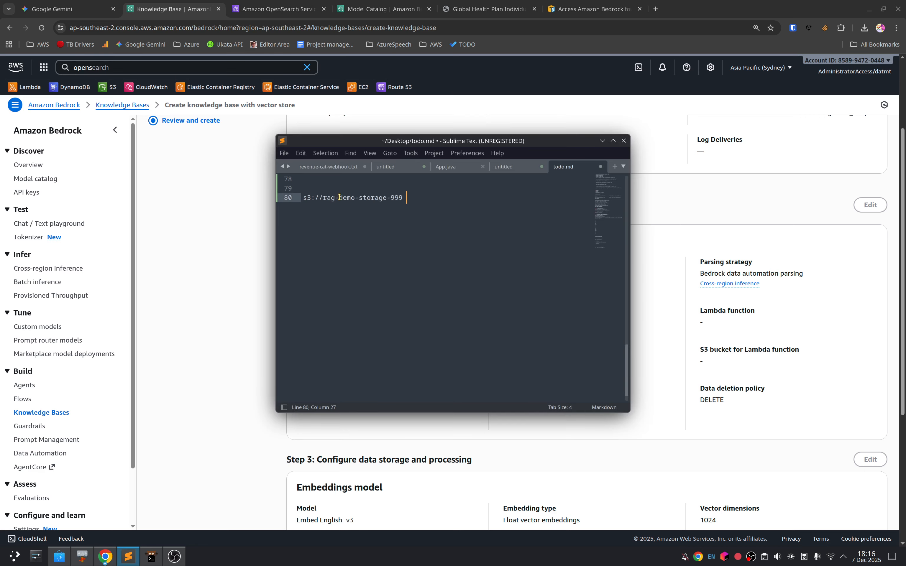
pyautogui.click(335, 187)
pyautogui.hotkey('alt', 'Tab')
pyautogui.scroll(-5, 453, 375)
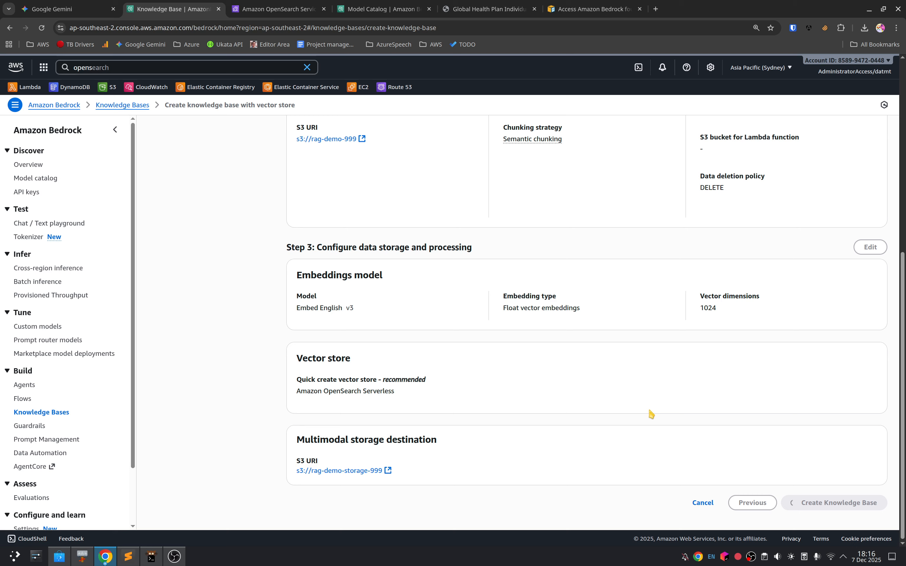
# Step: Cancel the knowledge base creation in progress and confirm leaving for the Knowledge Bases list
pyautogui.click(704, 504)
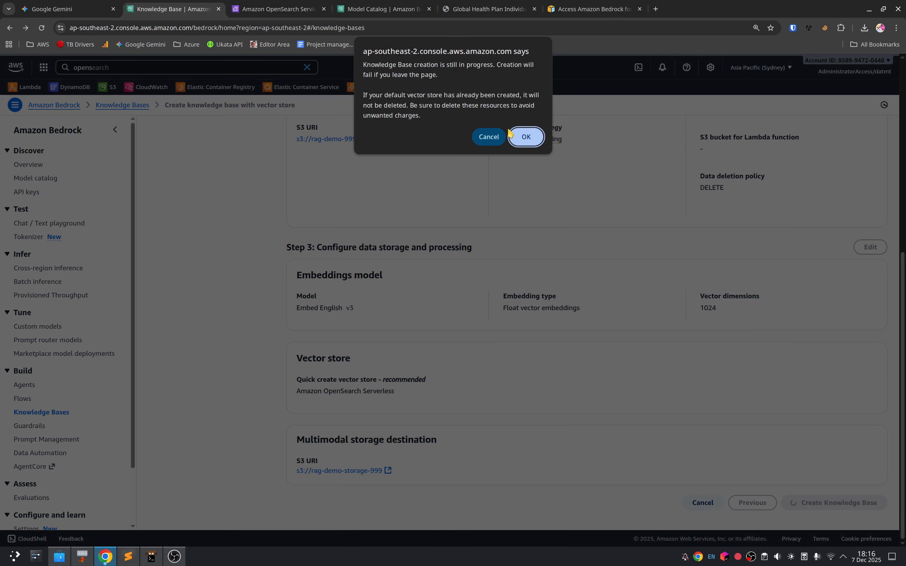
pyautogui.click(522, 138)
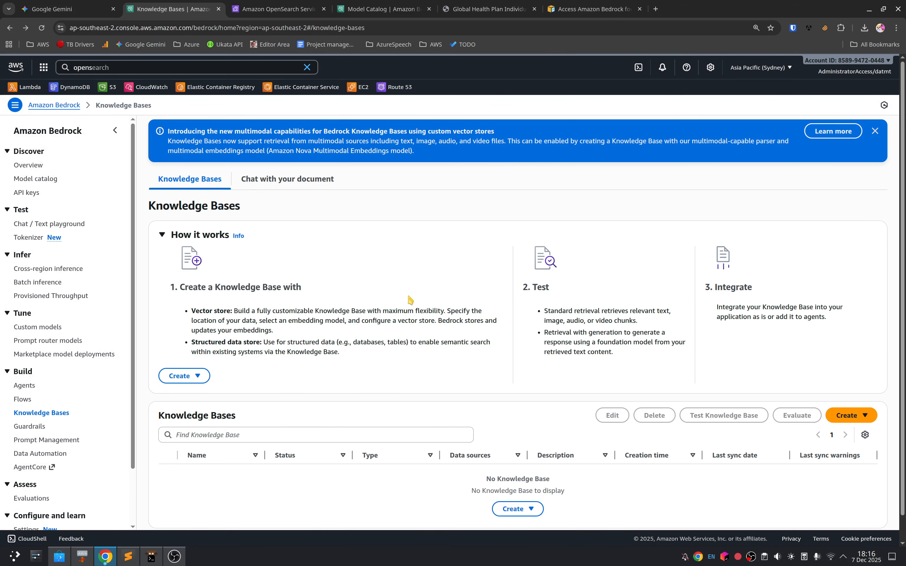
pyautogui.scroll(-1, 412, 337)
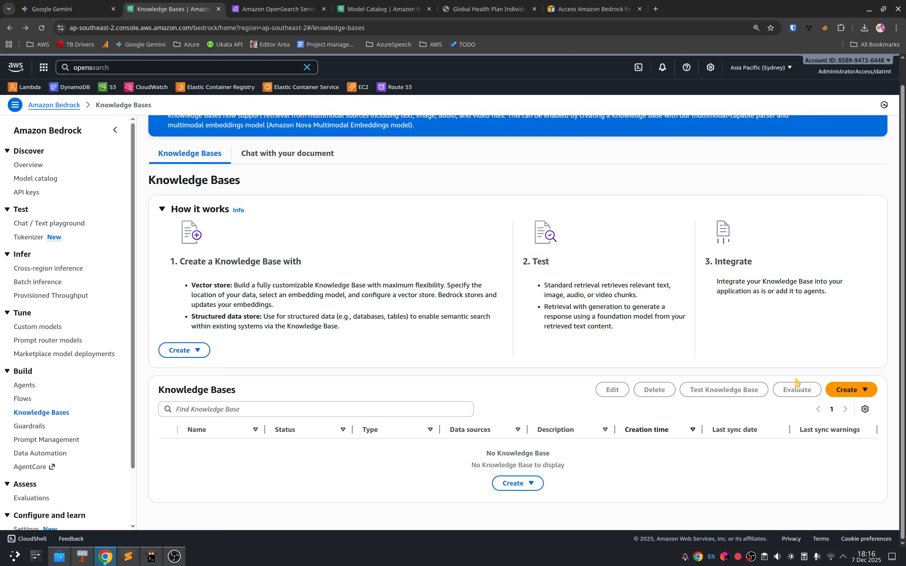
# Step: Start a new vector store knowledge base named knowledge-base-insurance-10001 with Amazon S3 as its source and proceed to data source configuration
pyautogui.click(851, 390)
pyautogui.click(820, 422)
pyautogui.click(485, 225)
pyautogui.hotkey('ctrl', 'BackSpace')
pyautogui.hotkey('ctrl', 'BackSpace')
pyautogui.hotkey('ctrl', 'BackSpace')
pyautogui.write('insurance-10001')
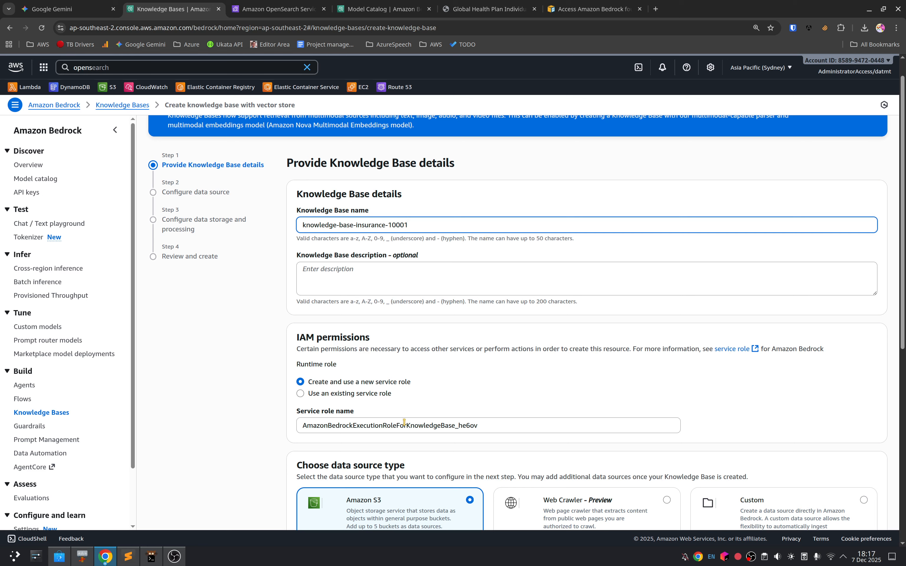
pyautogui.scroll(-8, 370, 392)
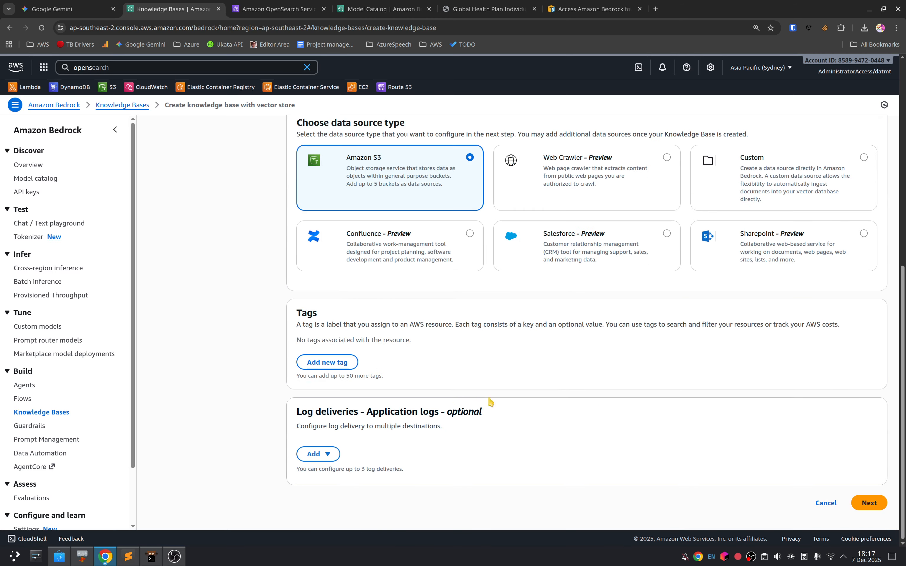
pyautogui.click(871, 503)
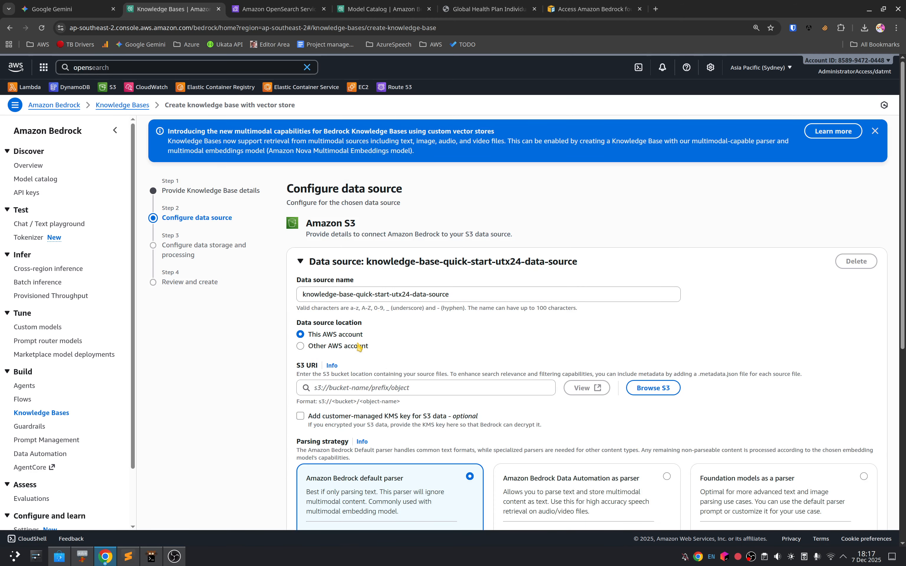
# Step: Copy s3://rag-demo-999 from todo.md into the data source's S3 URI, use Bedrock Data Automation parsing, and continue to data storage configuration
pyautogui.hotkey('alt', 'Tab')
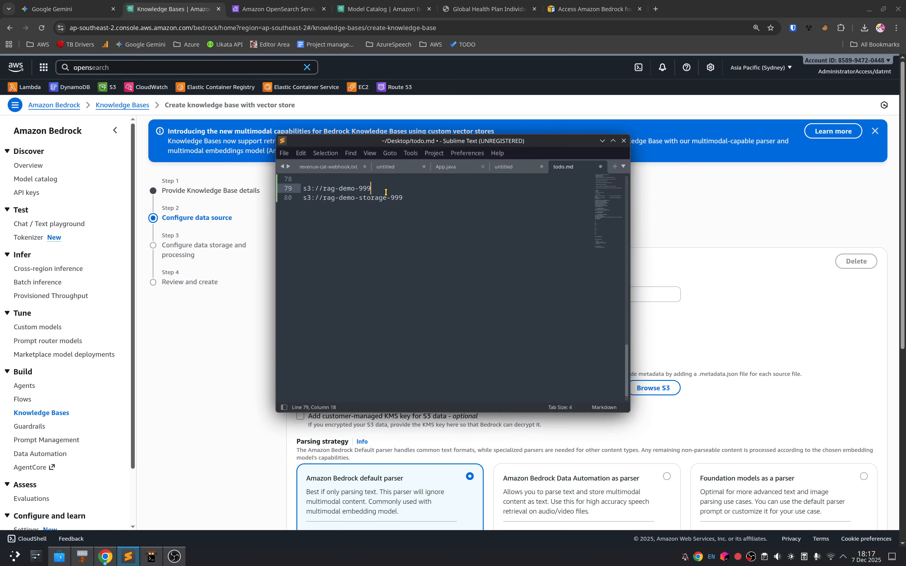
pyautogui.moveTo(371, 189); pyautogui.dragTo(273, 187)
pyautogui.hotkey('alt', 'Tab')
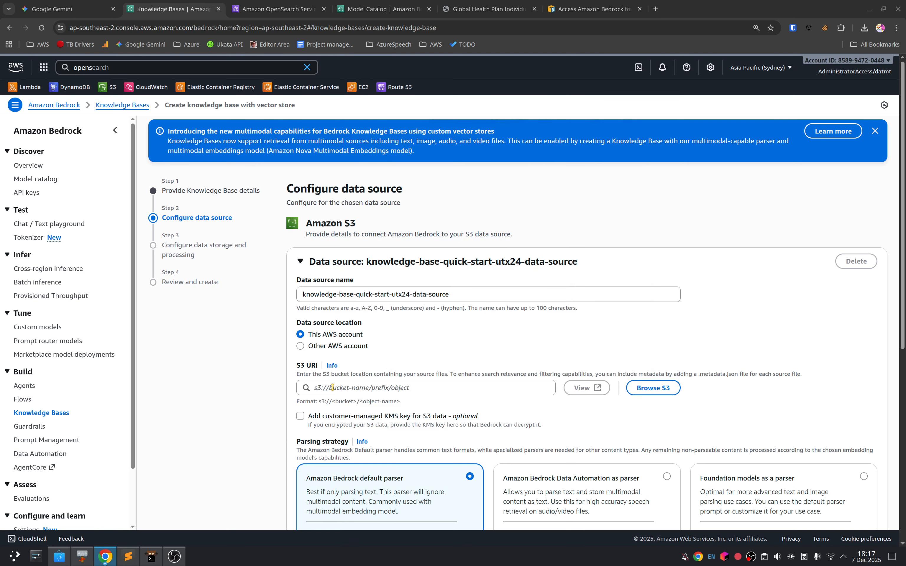
pyautogui.click(322, 389)
pyautogui.hotkey('ctrl', 'v')
pyautogui.click(271, 401)
pyautogui.scroll(-10, 271, 401)
pyautogui.click(869, 510)
# Step: Copy s3://rag-demo-storage-999 from todo.md into the multimodal storage destination of the knowledge base
pyautogui.hotkey('alt', 'Tab')
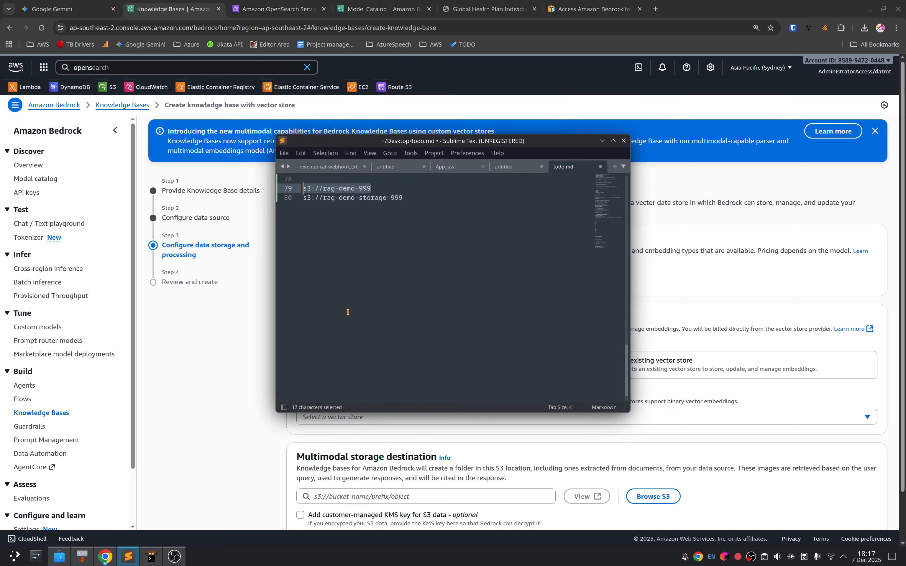
pyautogui.moveTo(409, 200); pyautogui.dragTo(249, 201)
pyautogui.hotkey('ctrl', 'c')
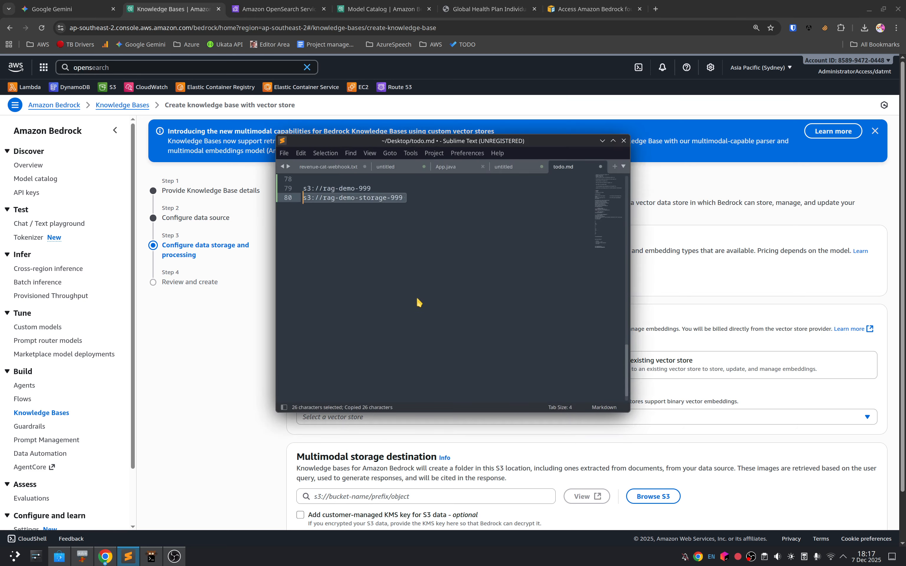
pyautogui.hotkey('alt', 'Tab')
pyautogui.scroll(-2, 464, 430)
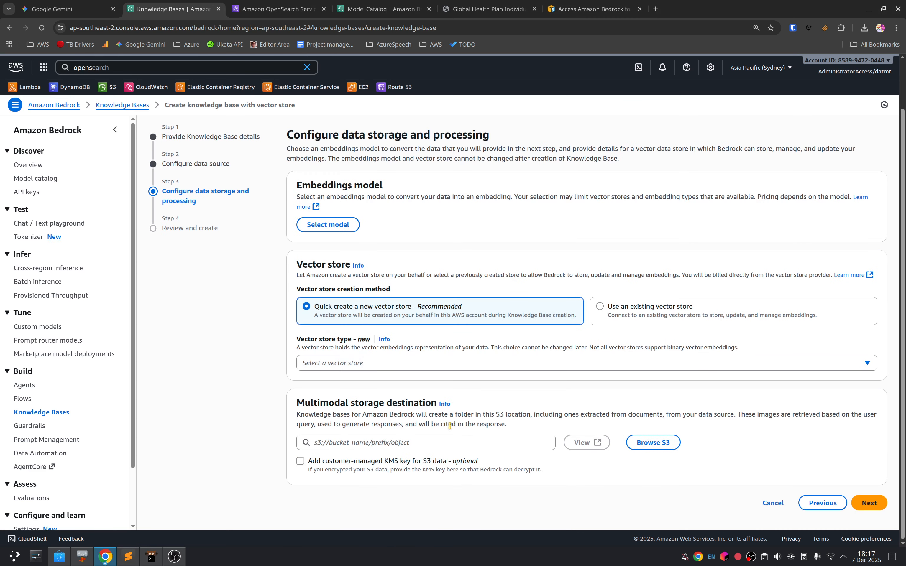
pyautogui.click(430, 443)
pyautogui.hotkey('ctrl', 'v')
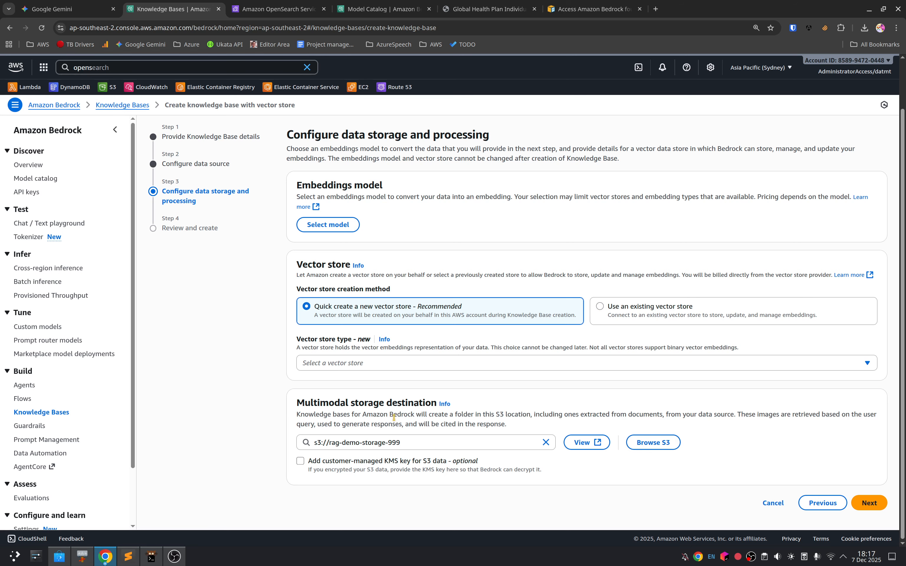
# Step: Choose on-demand Titan Text Embeddings v2 and an Amazon OpenSearch Serverless vector store, and proceed to the review page
pyautogui.click(874, 506)
pyautogui.click(328, 205)
pyautogui.click(422, 243)
pyautogui.click(666, 419)
pyautogui.click(584, 399)
pyautogui.click(561, 427)
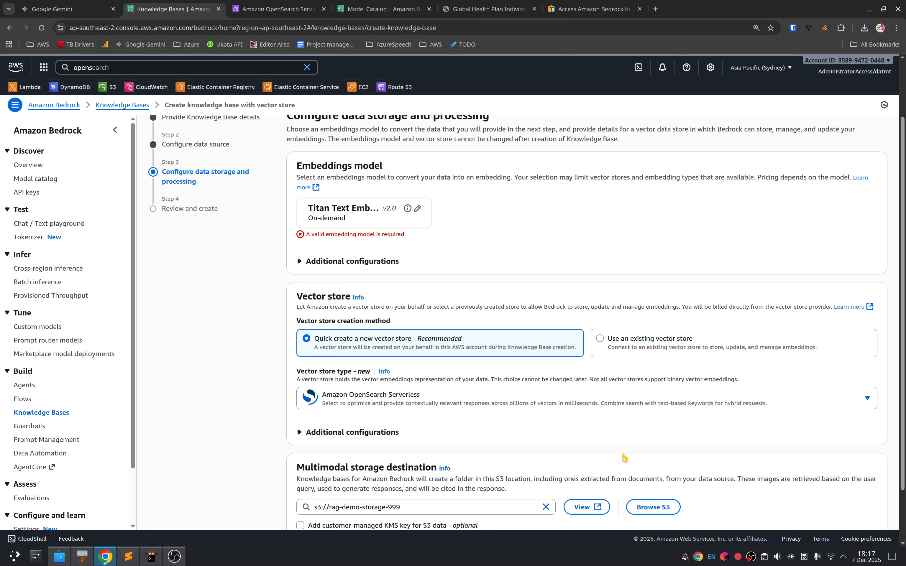
pyautogui.scroll(-3, 625, 457)
pyautogui.click(869, 503)
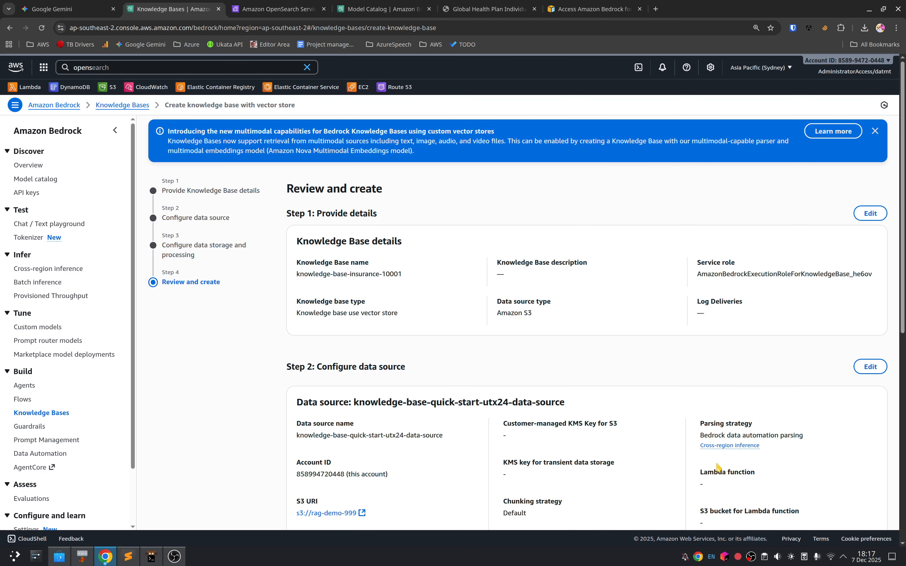
# Step: Check the reviewed storage and processing settings and try to create the knowledge base
pyautogui.scroll(-10, 502, 433)
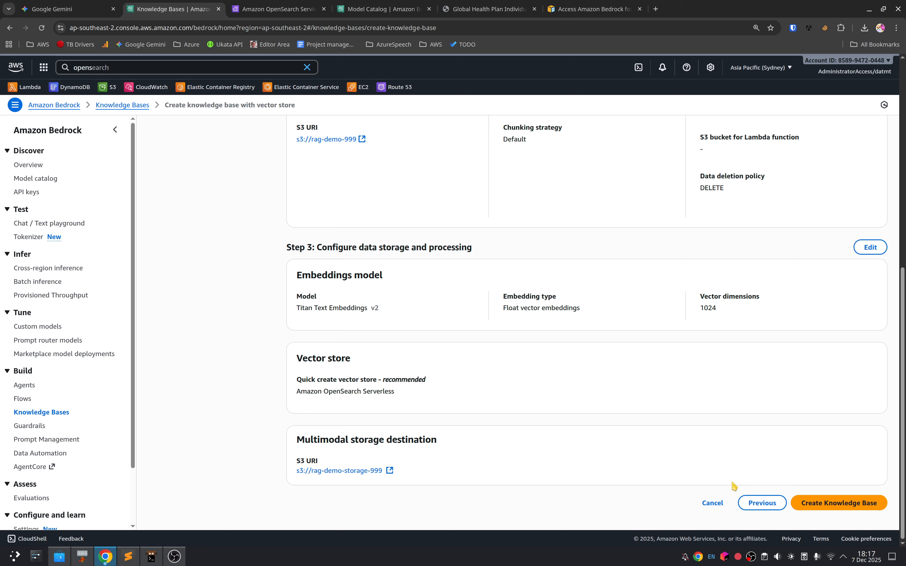
pyautogui.click(835, 504)
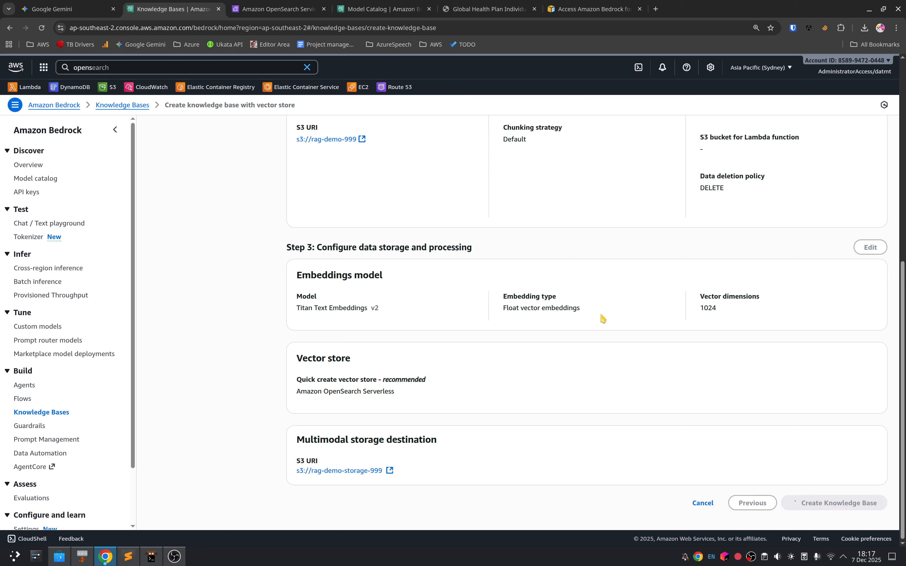
pyautogui.moveTo(869, 561)
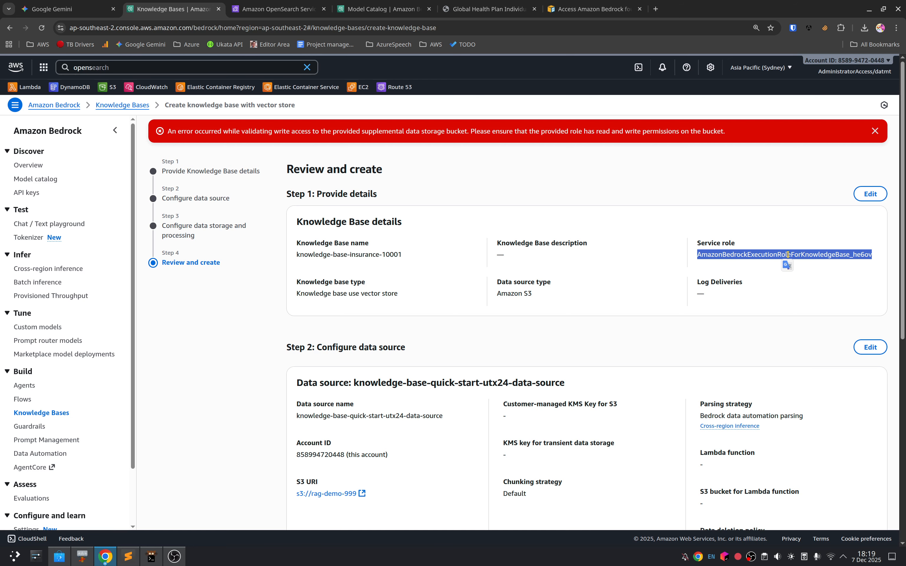
# Step: Select the service role name on the review page, search the AWS services for "iam" and open IAM Roles separately
pyautogui.doubleClick(749, 254)
pyautogui.click(159, 70)
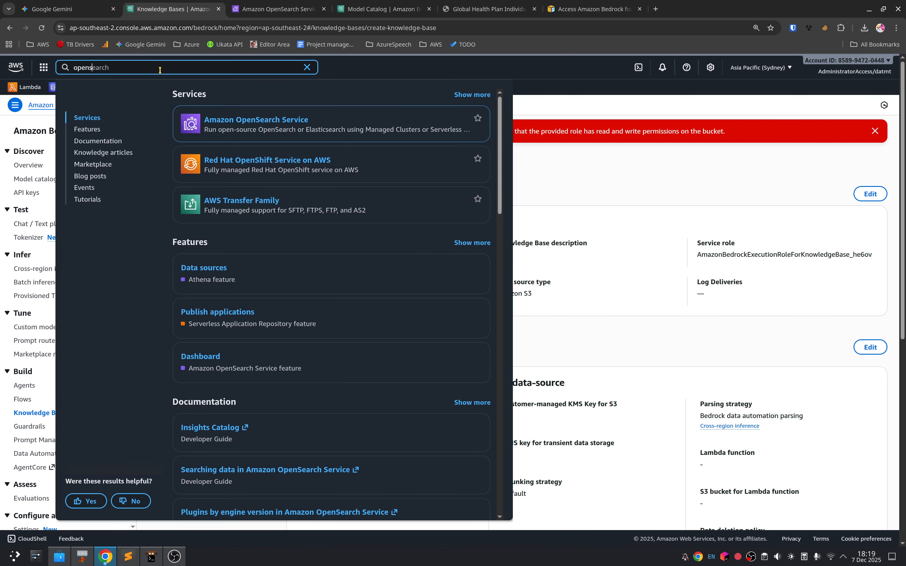
pyautogui.hotkey('ctrl', 'a')
pyautogui.write('iam')
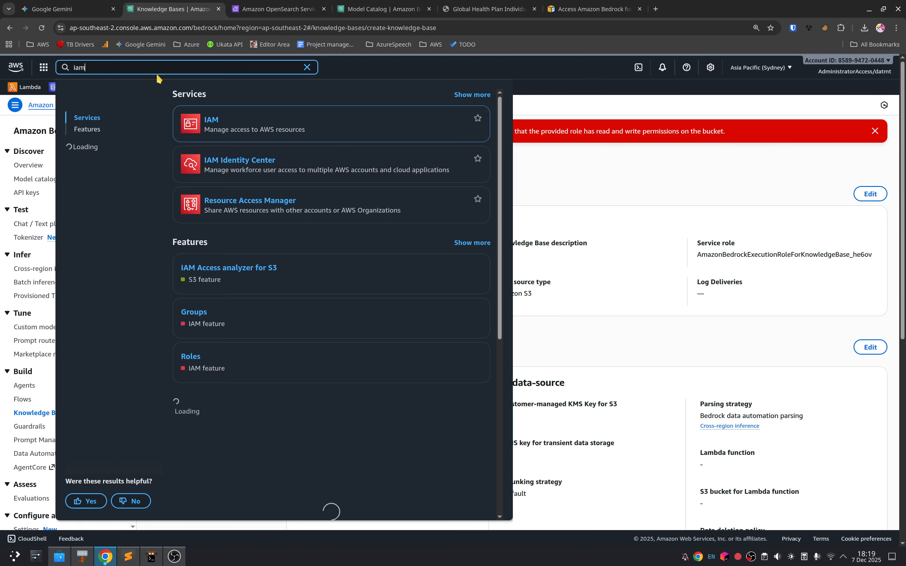
pyautogui.moveTo(212, 116)
pyautogui.keyDown('ctrl'); pyautogui.click(240, 158); pyautogui.keyUp('ctrl')
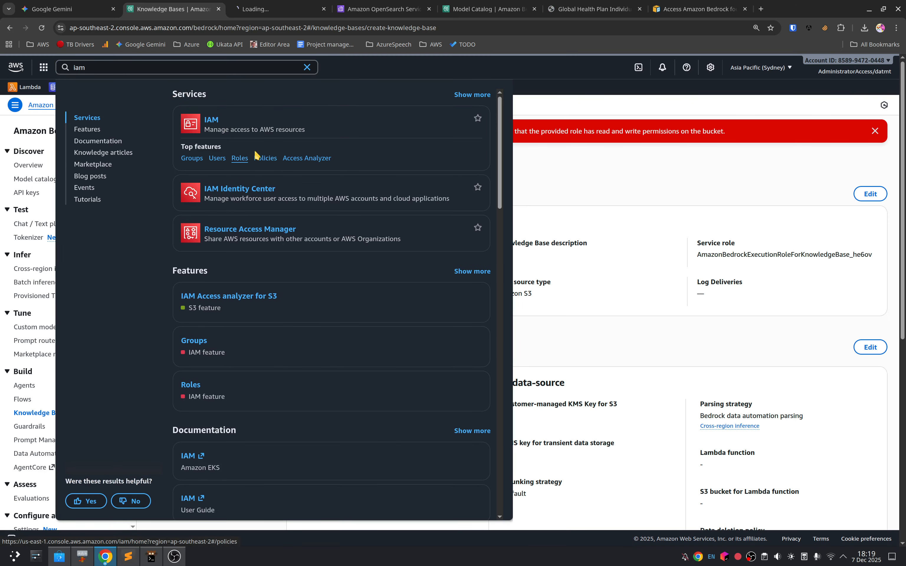
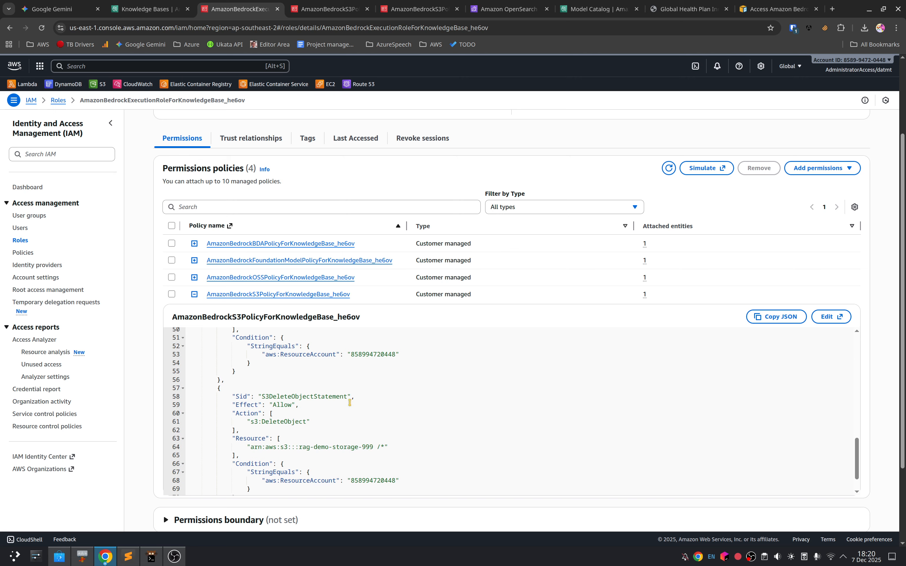
# Step: Return to the knowledge base's storage settings and correct the multimodal storage destination to s3://rag-demo-storage-999 without a trailing space
pyautogui.click(150, 8)
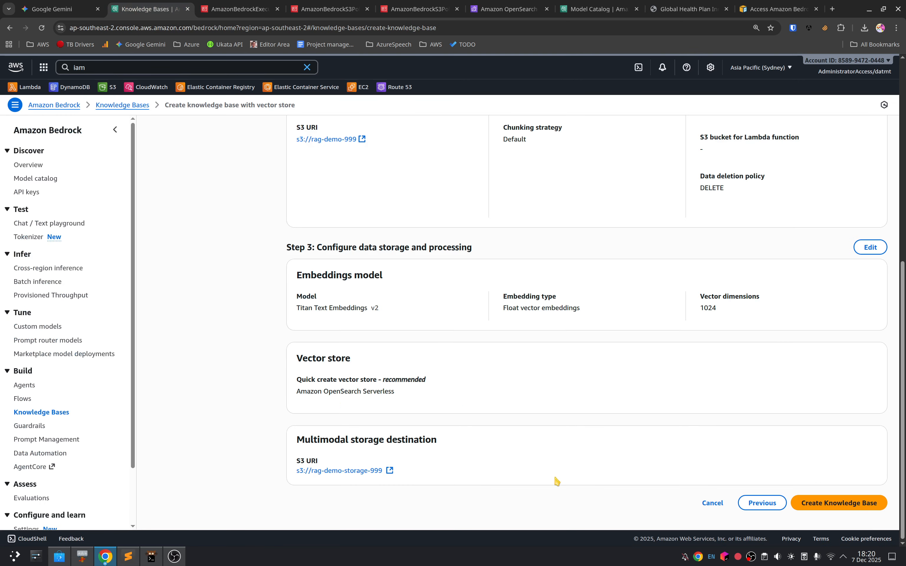
pyautogui.click(753, 498)
pyautogui.click(460, 443)
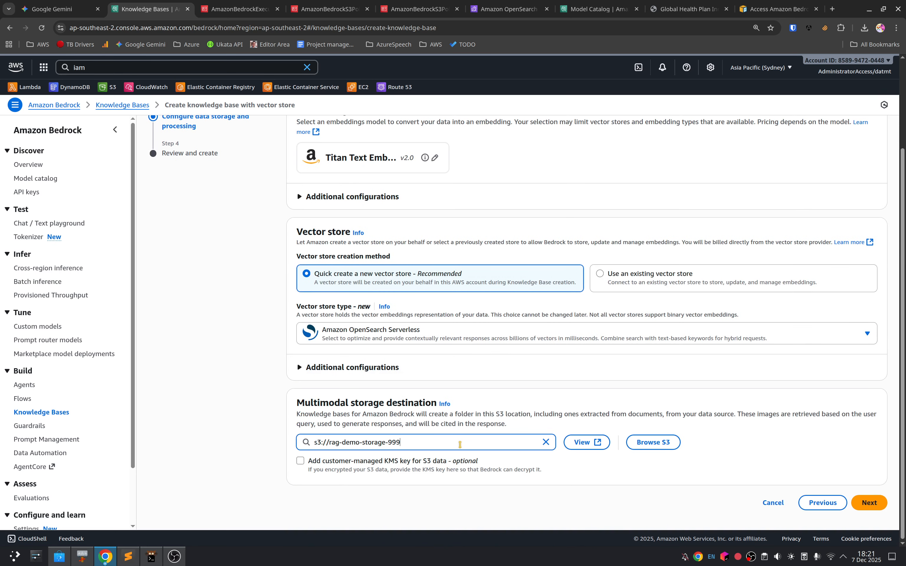
pyautogui.click(673, 505)
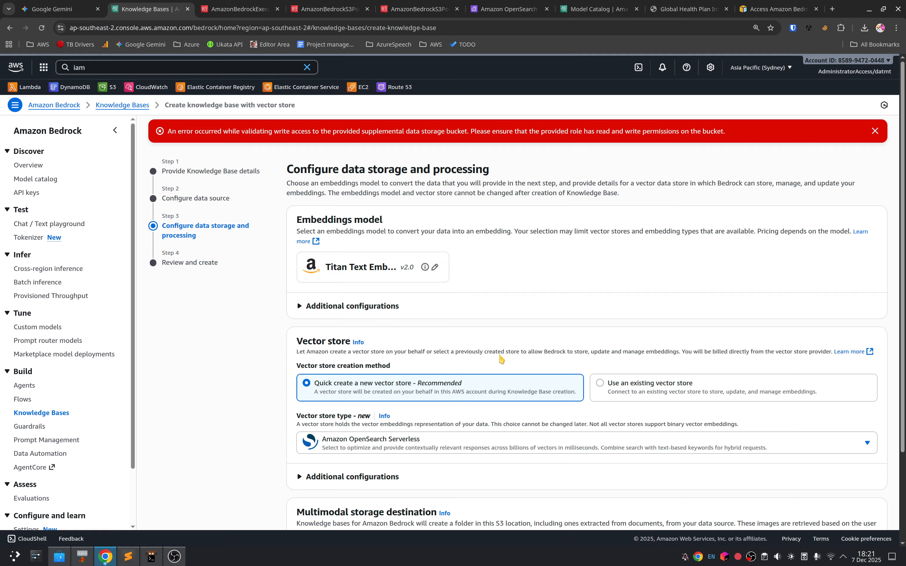
# Step: Proceed to the review page, try to create the knowledge base knowledge-base-insurance-10001 and check its settings while the creation runs
pyautogui.scroll(-3, 487, 350)
pyautogui.click(878, 511)
pyautogui.scroll(-5, 752, 444)
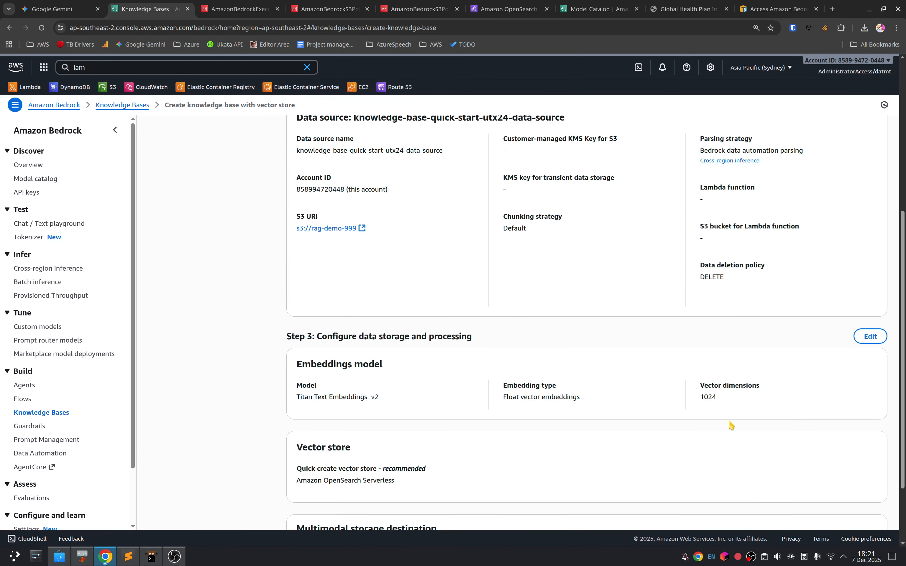
pyautogui.click(816, 503)
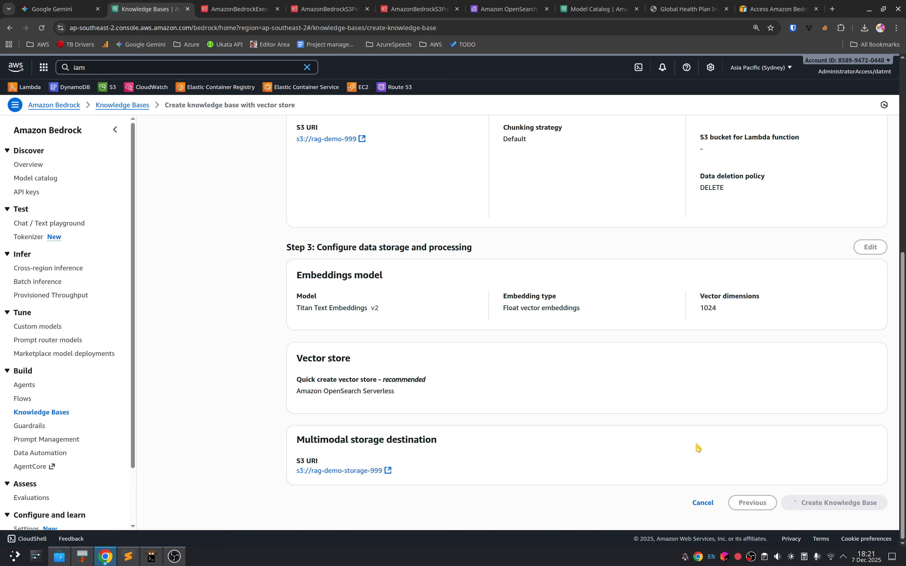
pyautogui.scroll(6, 449, 359)
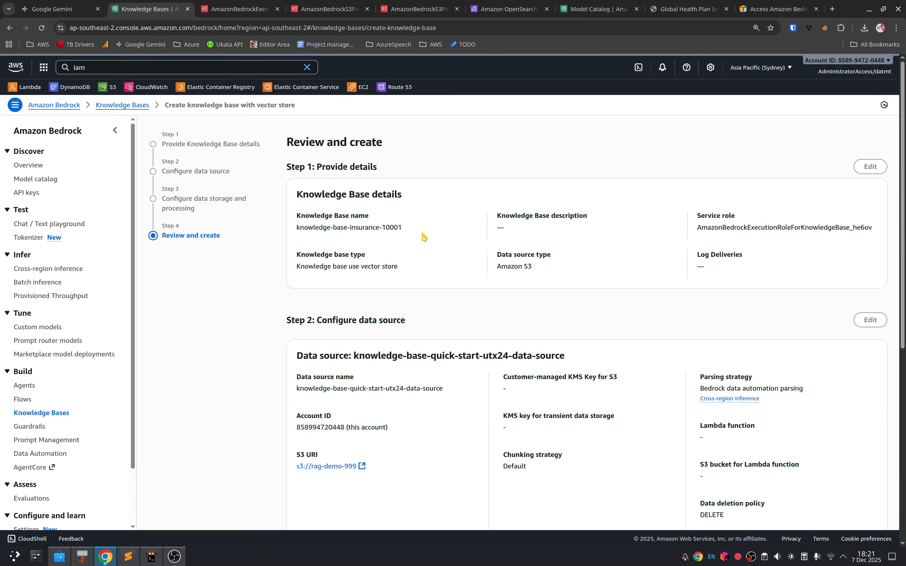
pyautogui.scroll(-7, 501, 400)
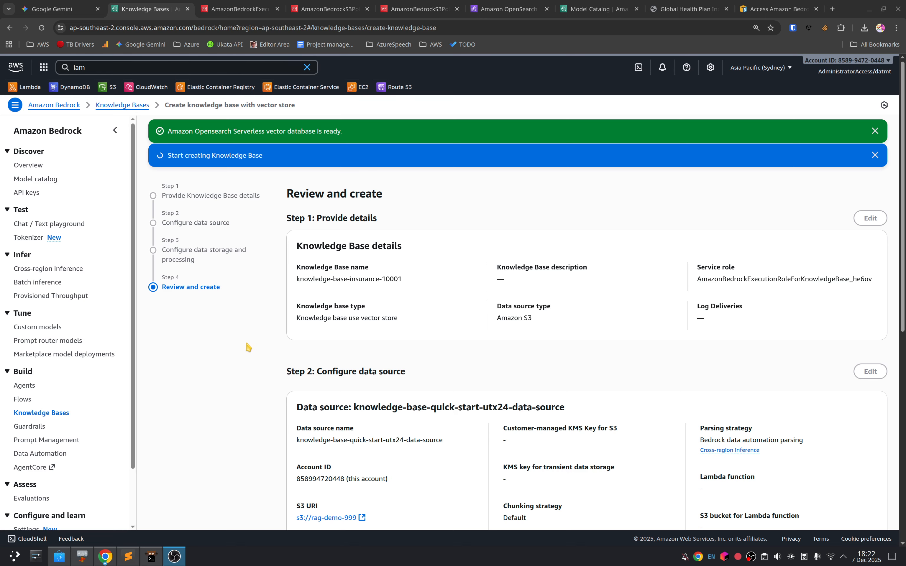
pyautogui.scroll(-10, 670, 407)
pyautogui.scroll(10, 632, 416)
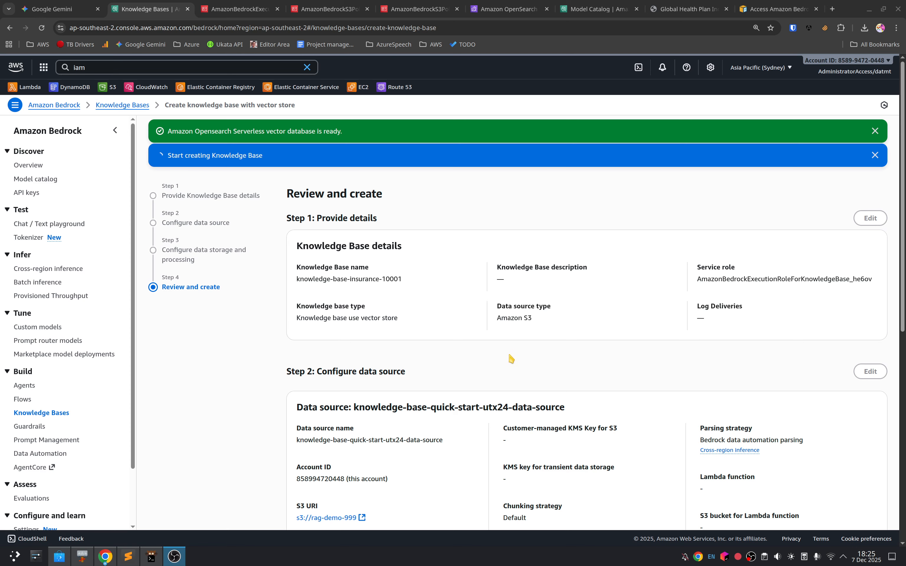
pyautogui.scroll(-8, 560, 368)
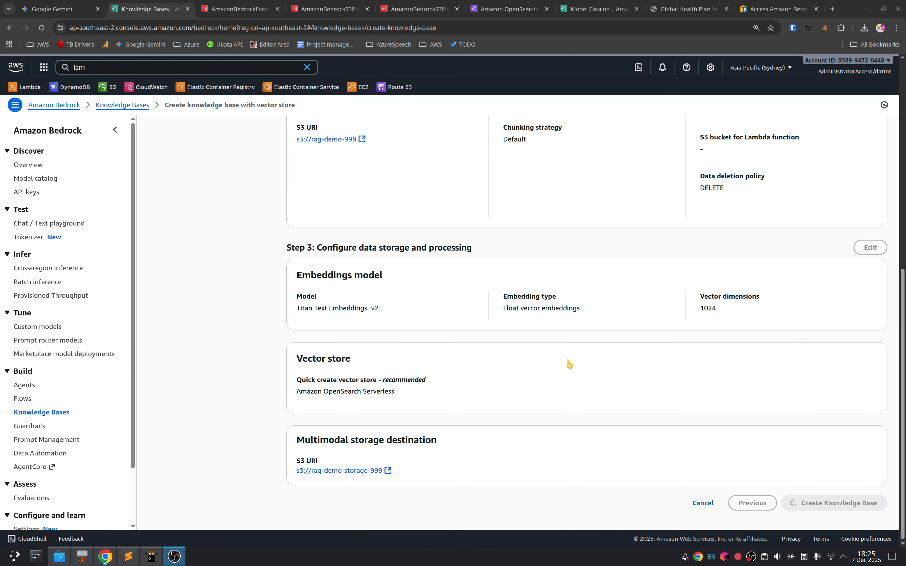
# Step: Cancel the running knowledge base creation, confirm leaving it, and start a new knowledge base with a vector store
pyautogui.click(694, 502)
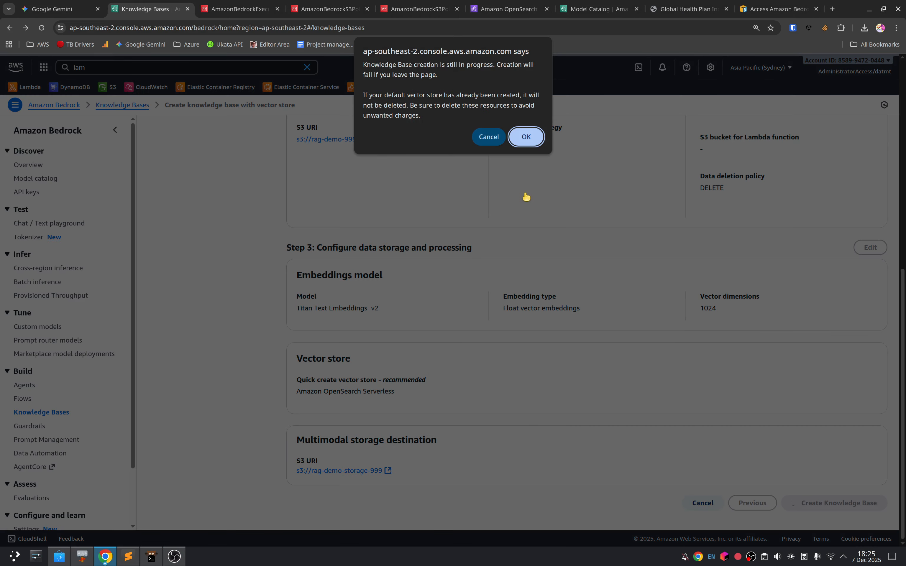
pyautogui.click(526, 137)
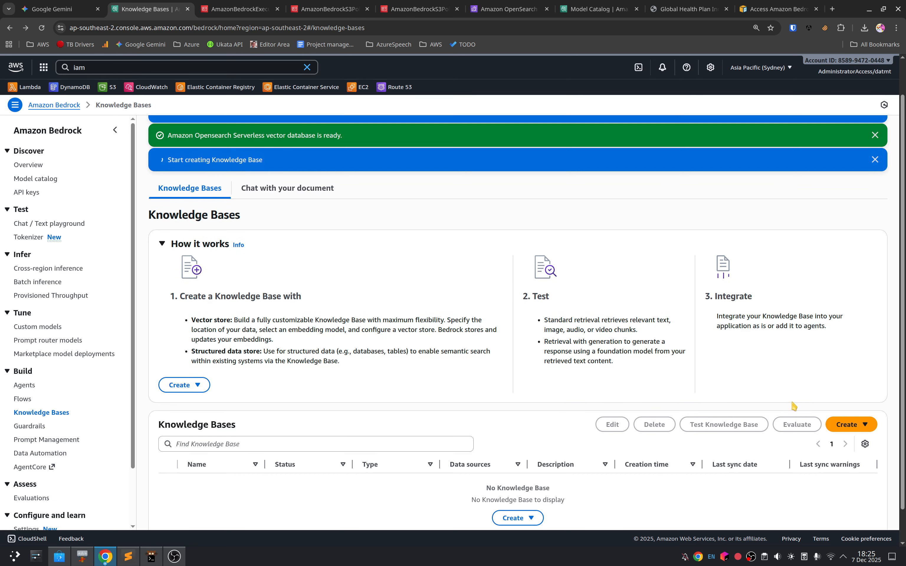
pyautogui.click(847, 424)
pyautogui.click(822, 458)
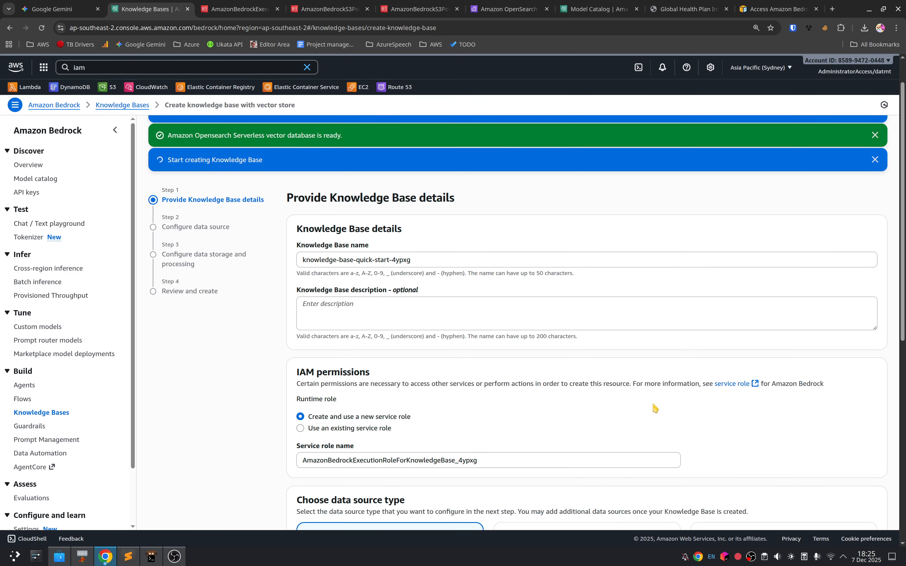
# Step: Keep the suggested knowledge base name, the new service role and Amazon S3 as data source type, and proceed to the data source configuration
pyautogui.click(424, 264)
pyautogui.scroll(-4, 403, 310)
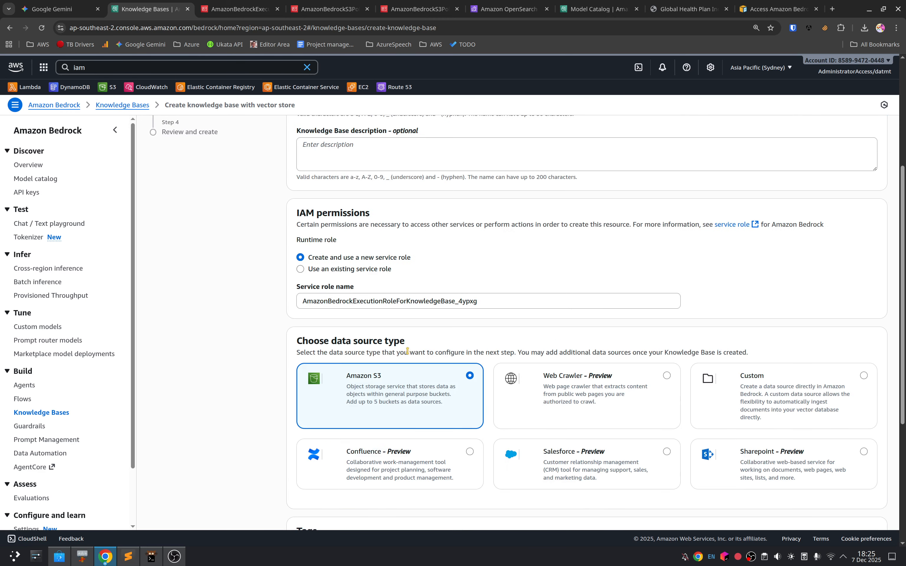
pyautogui.scroll(-5, 506, 303)
pyautogui.scroll(9, 623, 431)
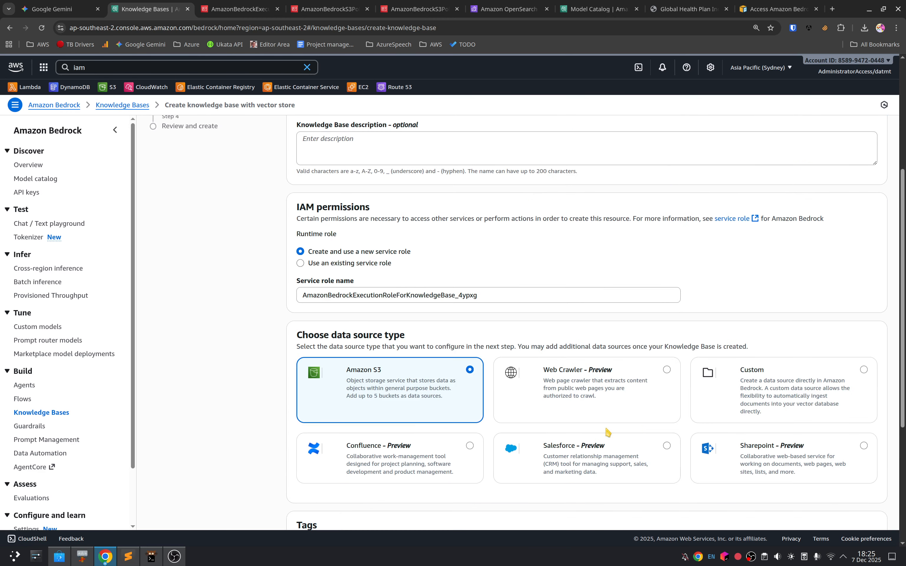
pyautogui.scroll(-9, 537, 415)
pyautogui.click(860, 506)
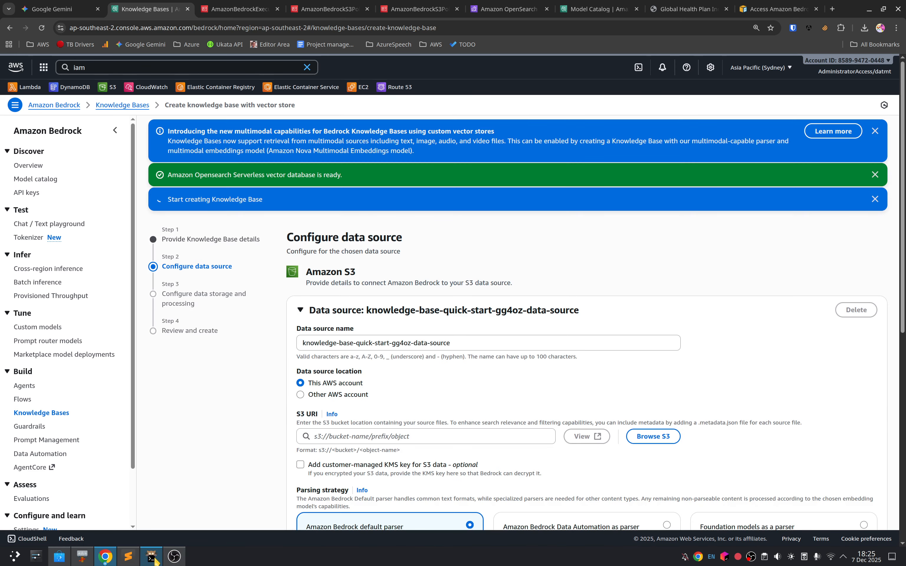
# Step: Copy s3://rag-demo-999 from the notes in the text editor into the S3 URI of the data source
pyautogui.click(128, 556)
pyautogui.hotkey('alt', 'Tab')
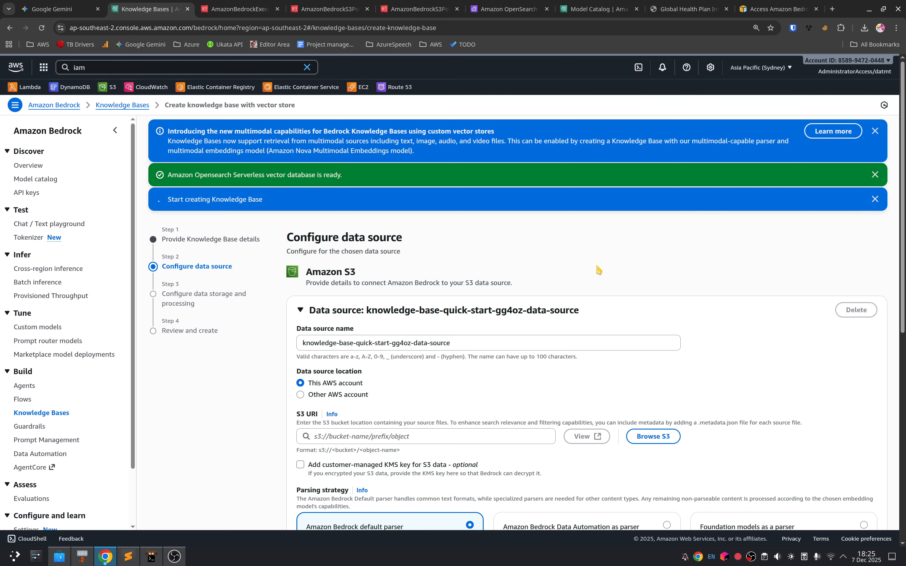
pyautogui.scroll(-3, 460, 434)
pyautogui.click(402, 305)
pyautogui.write('s3://rag-demo-999')
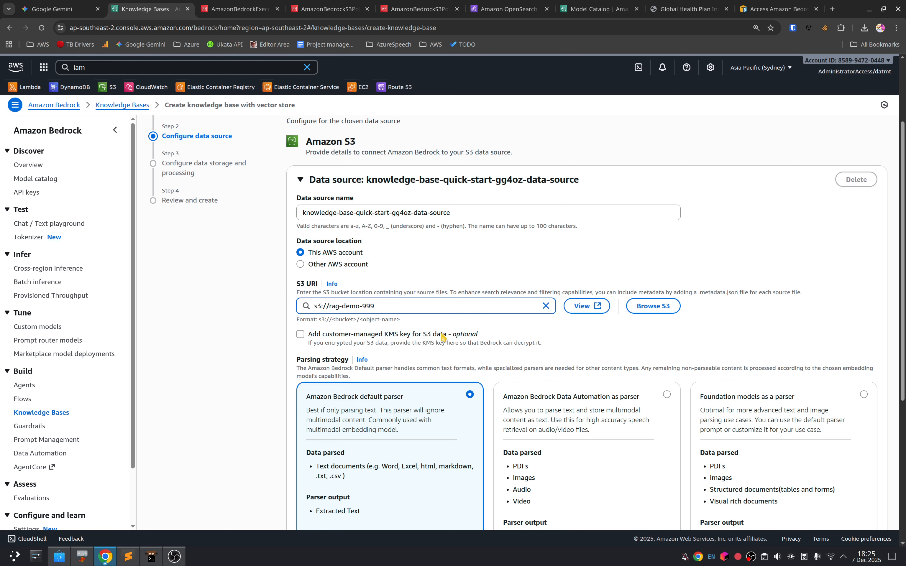
# Step: Choose Amazon Bedrock Data Automation as parser and Hierarchical chunking as chunking strategy, and proceed to the storage and processing settings
pyautogui.scroll(-4, 436, 352)
pyautogui.scroll(-2, 449, 389)
pyautogui.click(584, 300)
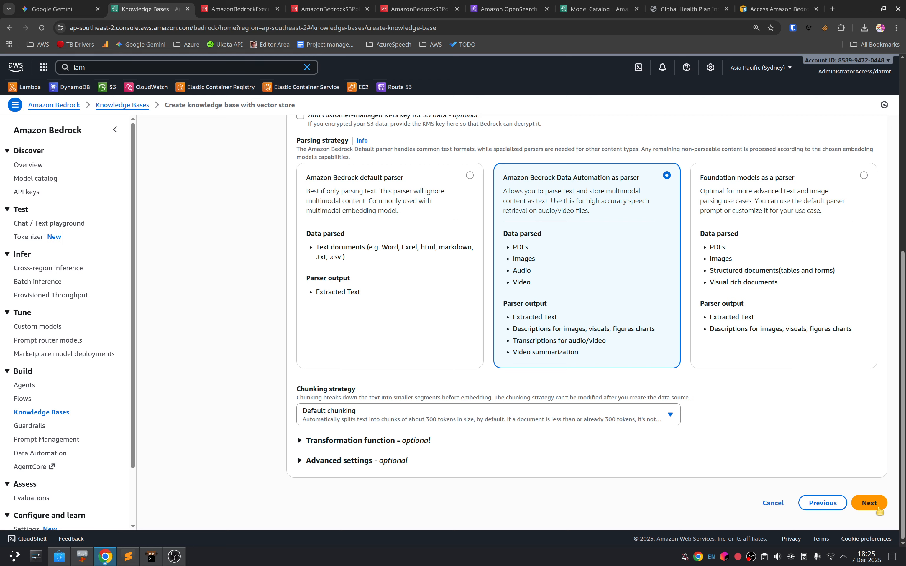
pyautogui.click(543, 413)
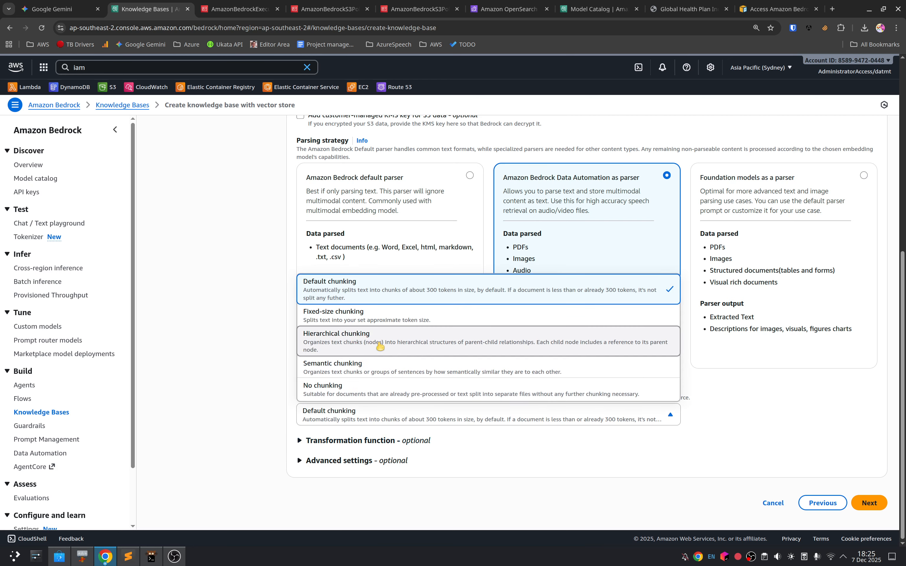
pyautogui.click(427, 345)
pyautogui.scroll(-3, 625, 463)
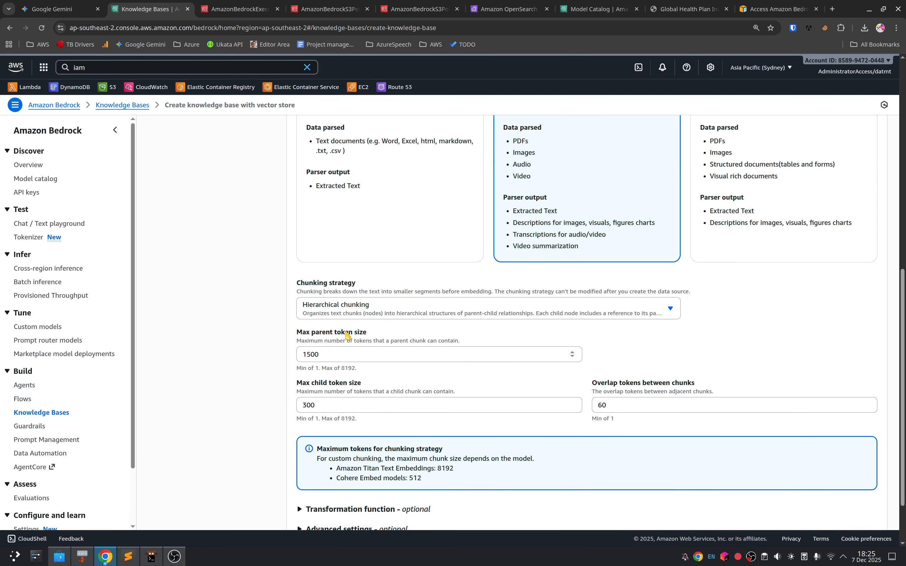
pyautogui.scroll(-2, 589, 430)
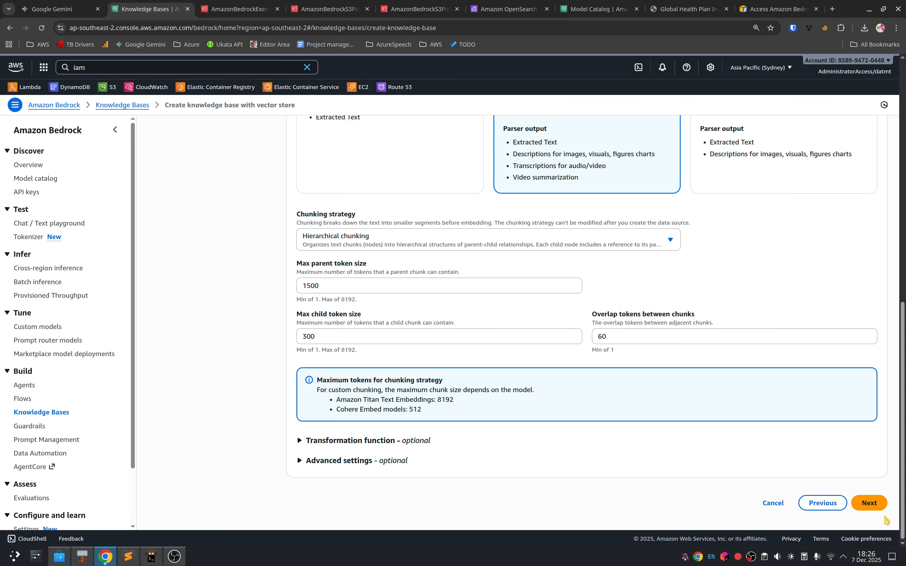
pyautogui.click(869, 504)
# Step: Choose Amazon OpenSearch Serverless as the type of the new vector store
pyautogui.scroll(-2, 799, 480)
pyautogui.click(374, 362)
pyautogui.click(341, 384)
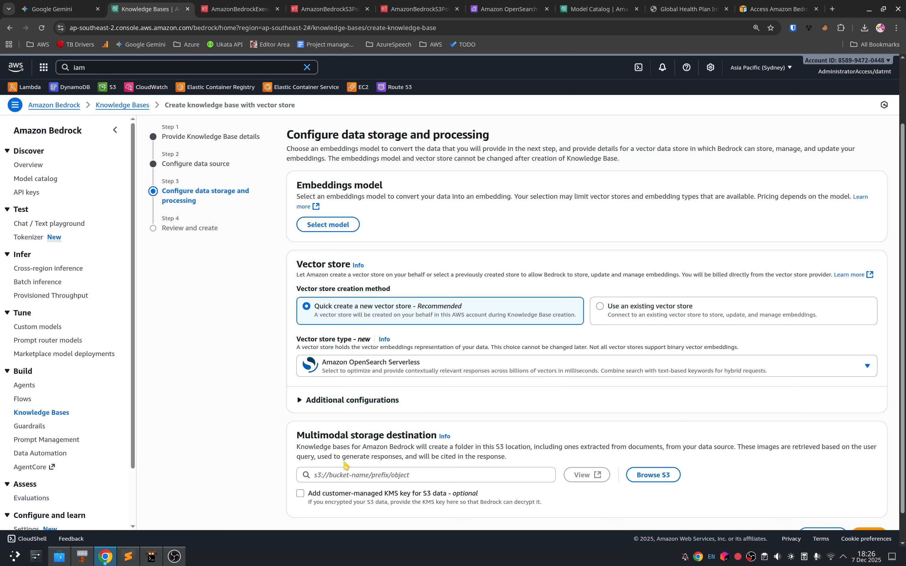
# Step: Copy s3://rag-demo-storage-999 from the notes in the text editor into the multimodal storage destination
pyautogui.hotkey('alt', 'Tab')
pyautogui.moveTo(404, 198); pyautogui.dragTo(312, 206)
pyautogui.hotkey('ctrl', 'c')
pyautogui.click(216, 434)
pyautogui.click(338, 473)
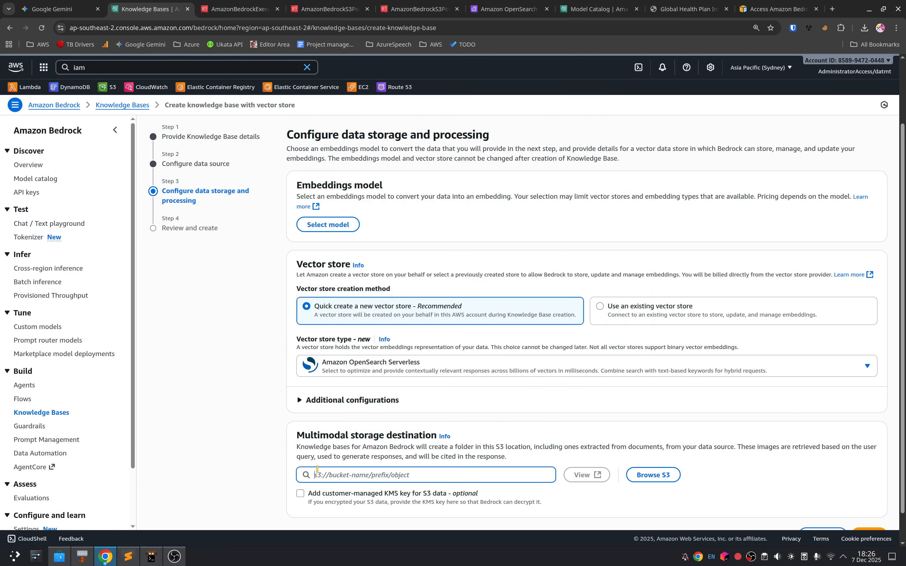
pyautogui.hotkey('ctrl', 'v')
pyautogui.scroll(-1, 420, 456)
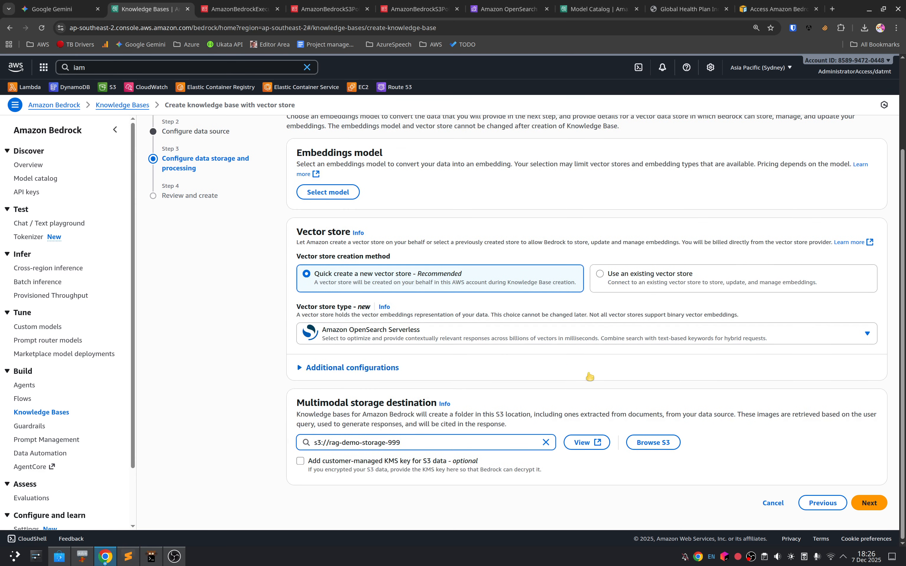
# Step: Select Amazon Titan Text Embeddings V2 with on-demand inference as the embeddings model and proceed to the review page
pyautogui.click(328, 192)
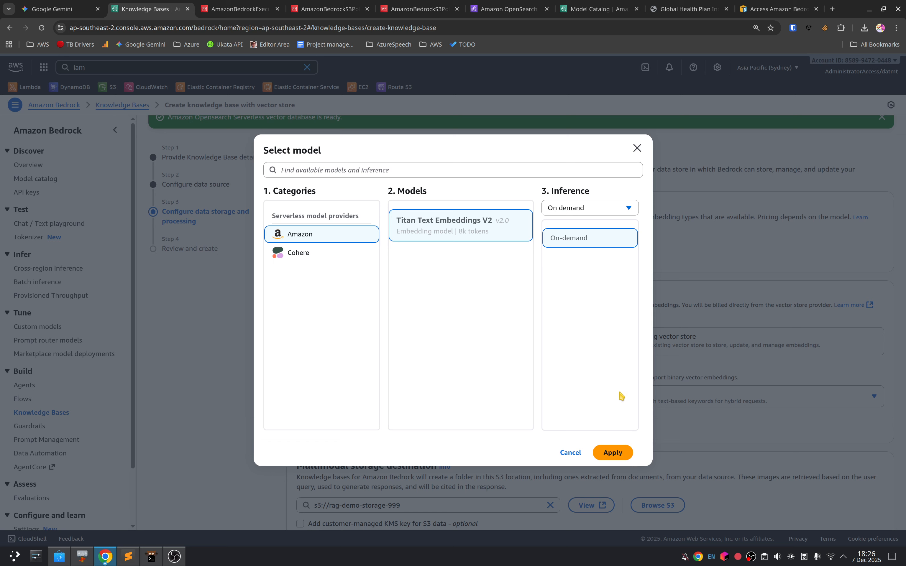
pyautogui.click(606, 210)
pyautogui.click(609, 225)
pyautogui.click(613, 452)
pyautogui.scroll(-2, 760, 496)
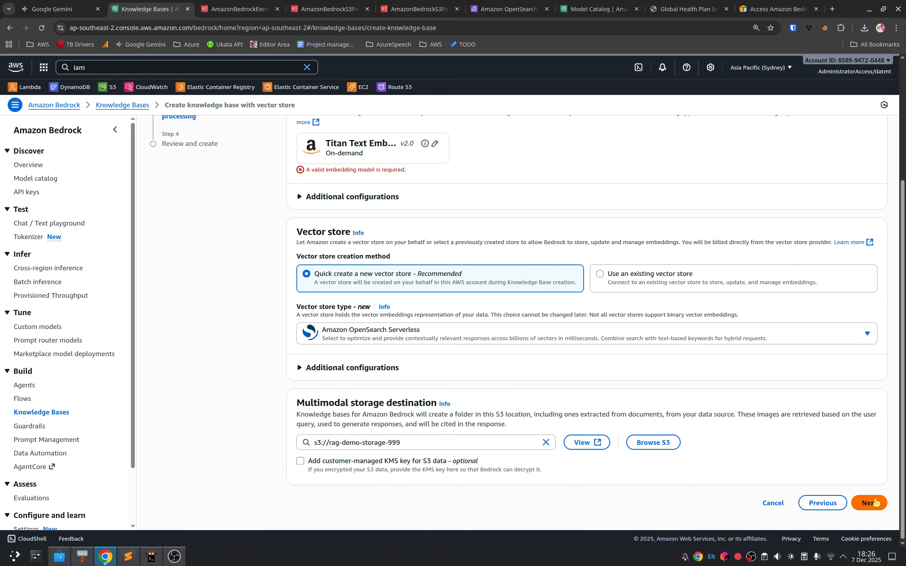
pyautogui.click(865, 504)
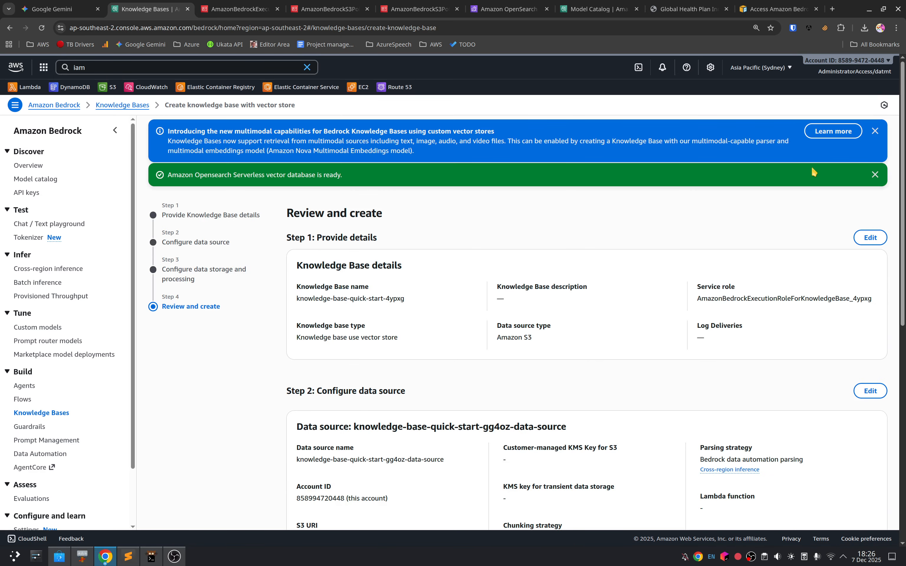
# Step: Dismiss the vector database notification, create the knowledge base with the reviewed settings and check its data source and storage details
pyautogui.click(874, 173)
pyautogui.scroll(-10, 824, 412)
pyautogui.click(843, 503)
pyautogui.scroll(7, 475, 397)
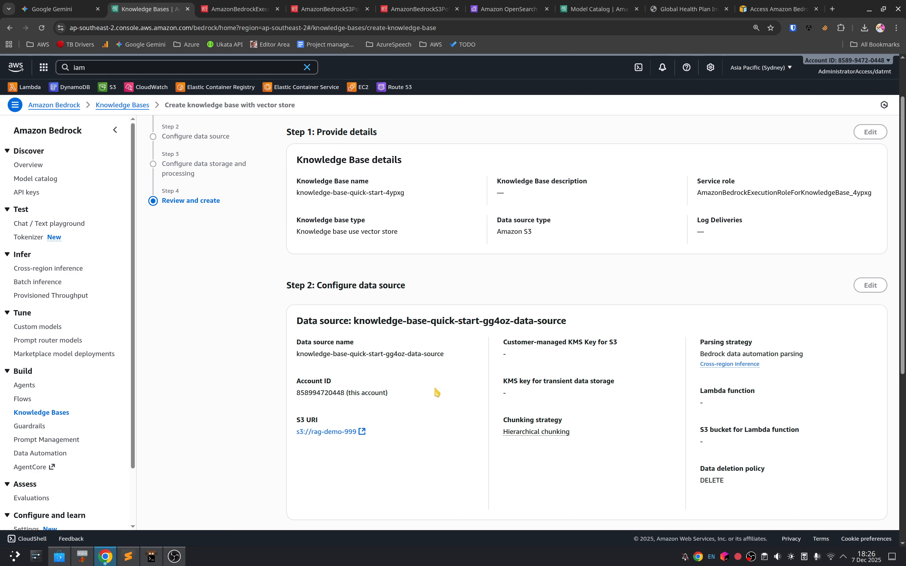
pyautogui.scroll(-8, 436, 391)
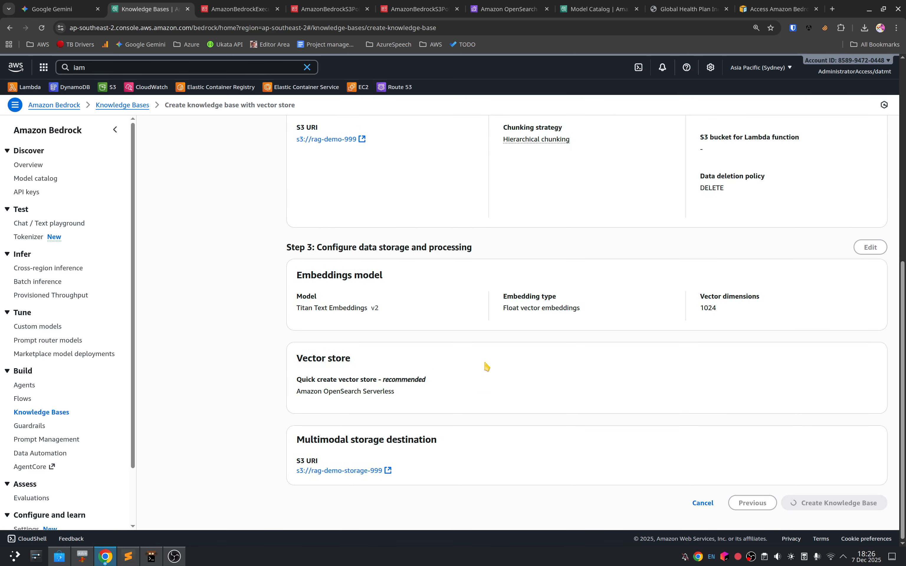
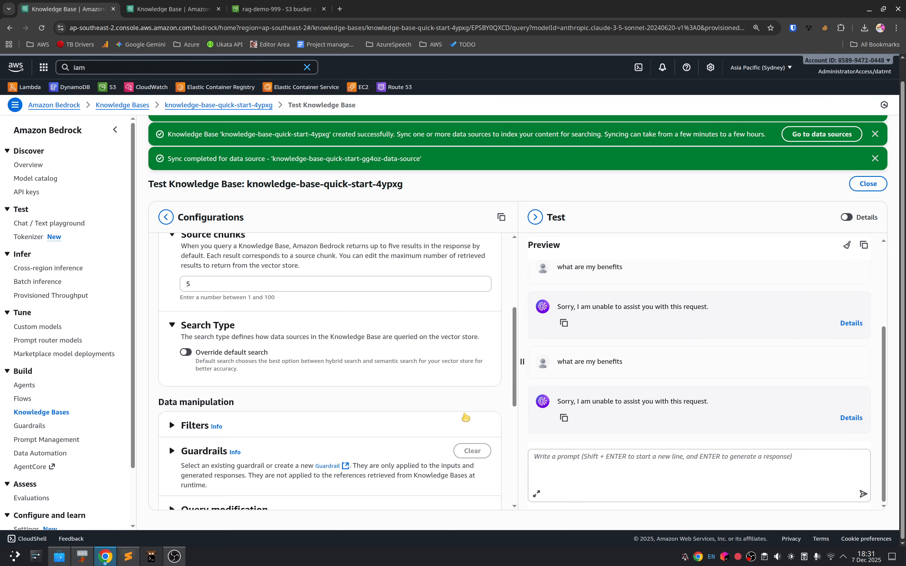
# Step: Close the old knowledge base test tab and open a fresh test session for knowledge-base-quick-start-4ypxg
pyautogui.scroll(-6, 239, 374)
pyautogui.scroll(6, 247, 379)
pyautogui.scroll(4, 283, 326)
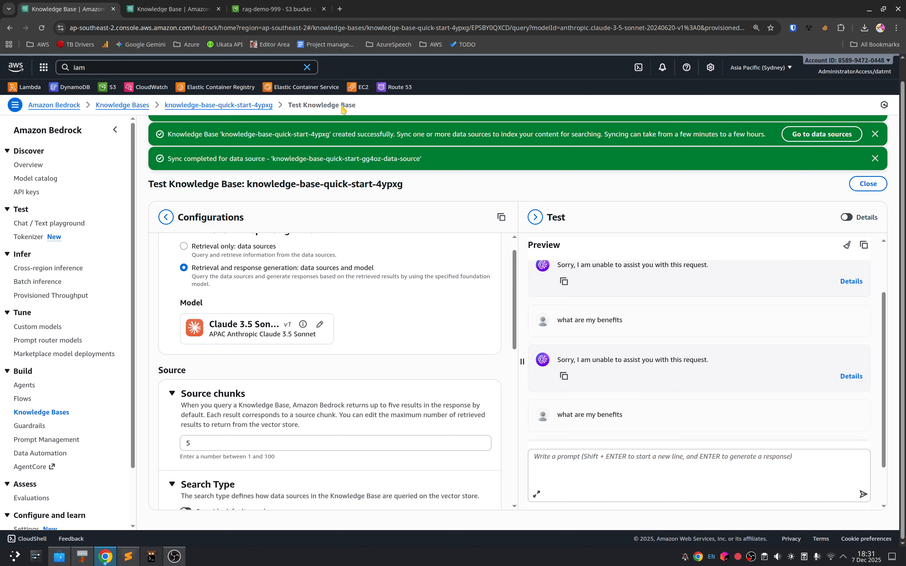
pyautogui.middleClick(83, 14)
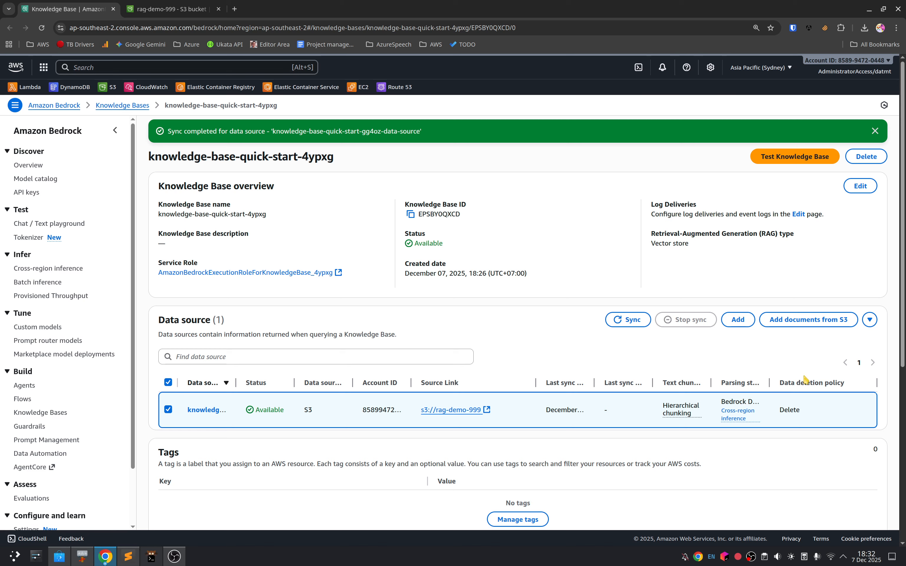
pyautogui.click(796, 157)
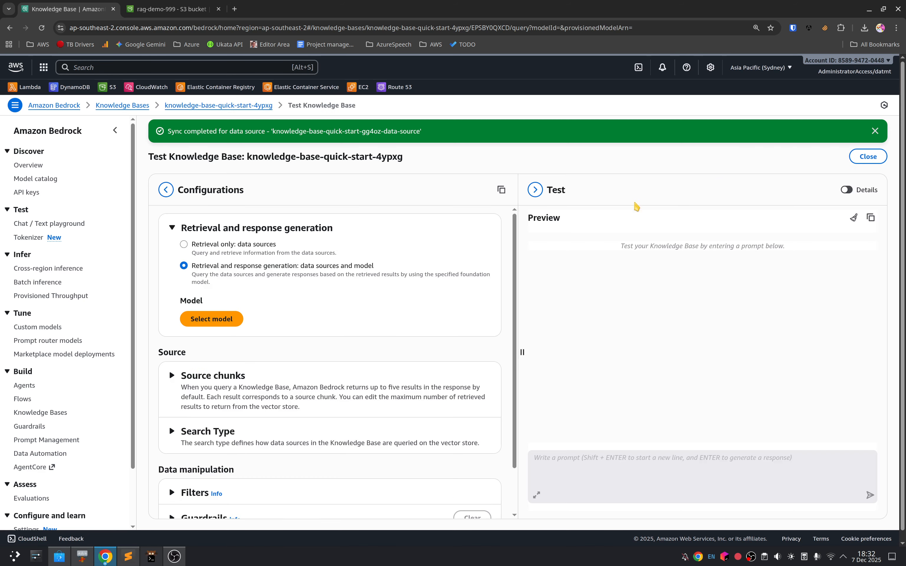
# Step: Select Anthropic's Claude 3 Haiku with on-demand inference as the response generation model
pyautogui.click(224, 320)
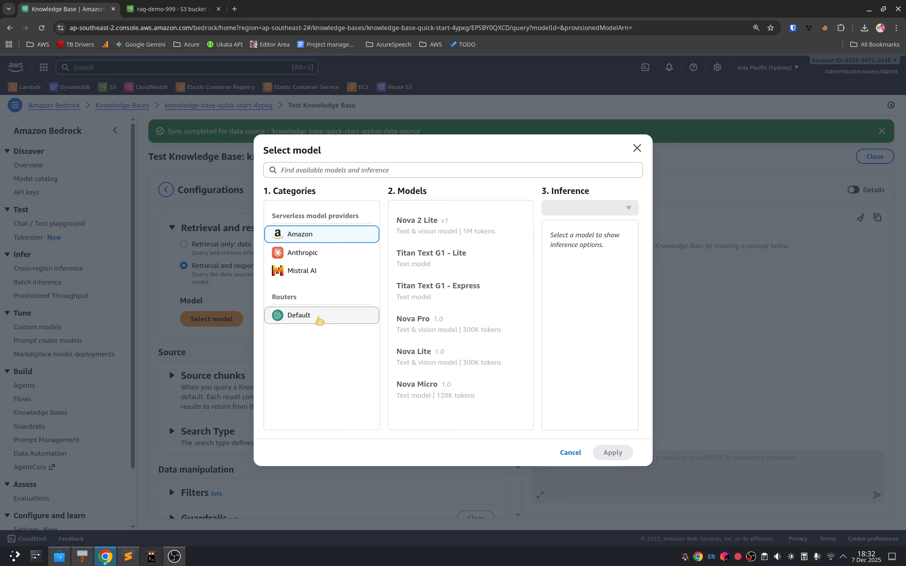
pyautogui.click(315, 318)
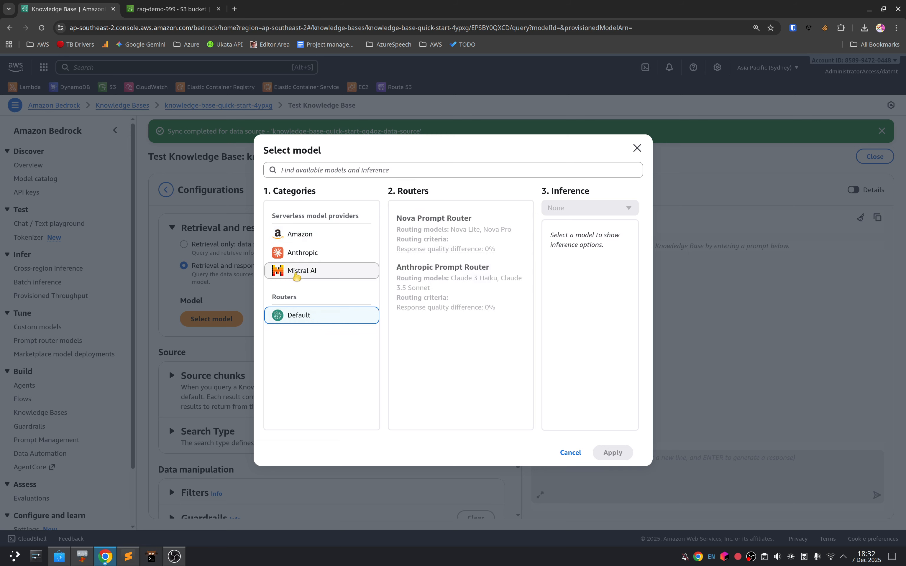
pyautogui.click(317, 276)
pyautogui.click(307, 254)
pyautogui.click(423, 351)
pyautogui.click(613, 452)
# Step: Ask the knowledge base "what are my benefits?"
pyautogui.click(670, 470)
pyautogui.write('what are my benefits?')
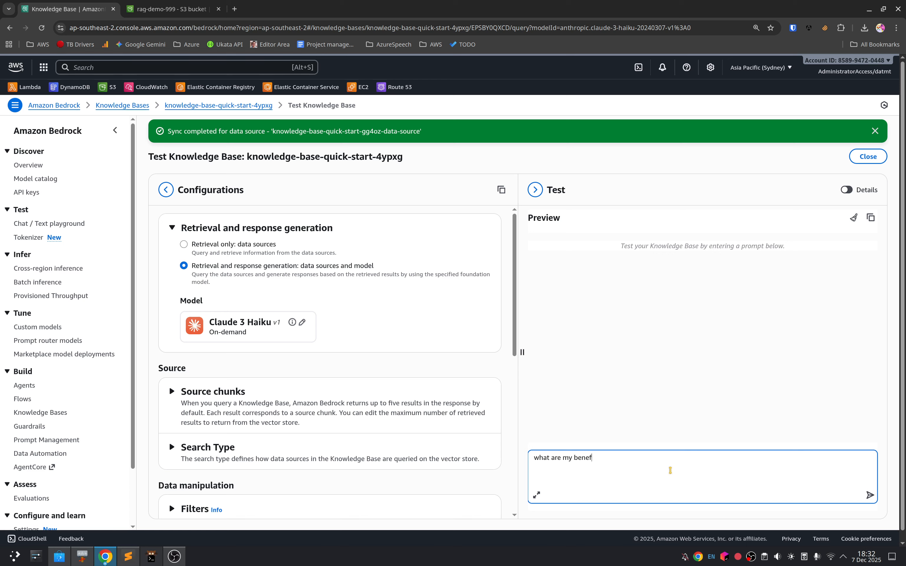
pyautogui.press('Return')
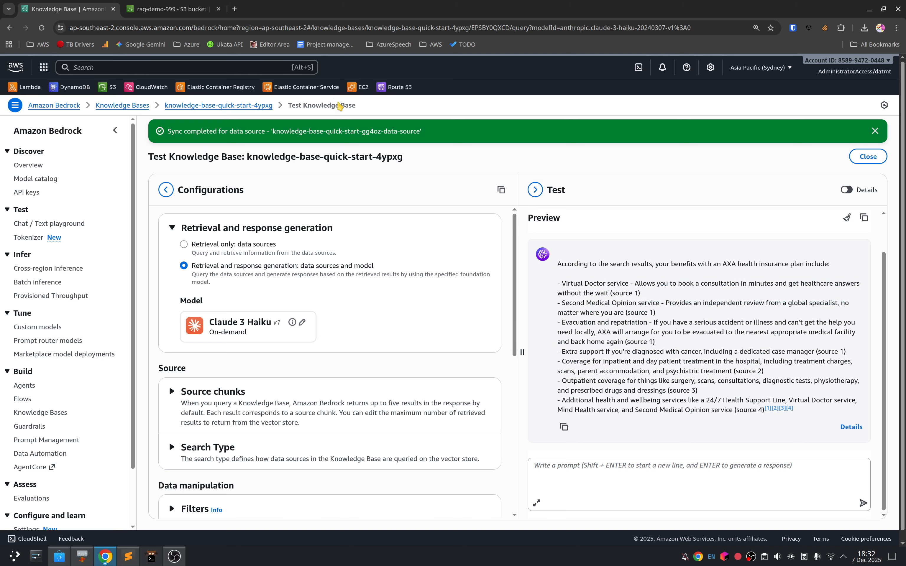
# Step: Copy question 1, on the Standard plan's vaccination sub-limit with the £2,500 outpatient upgrade, from the Gemini chat and submit it to the knowledge base
pyautogui.click(105, 556)
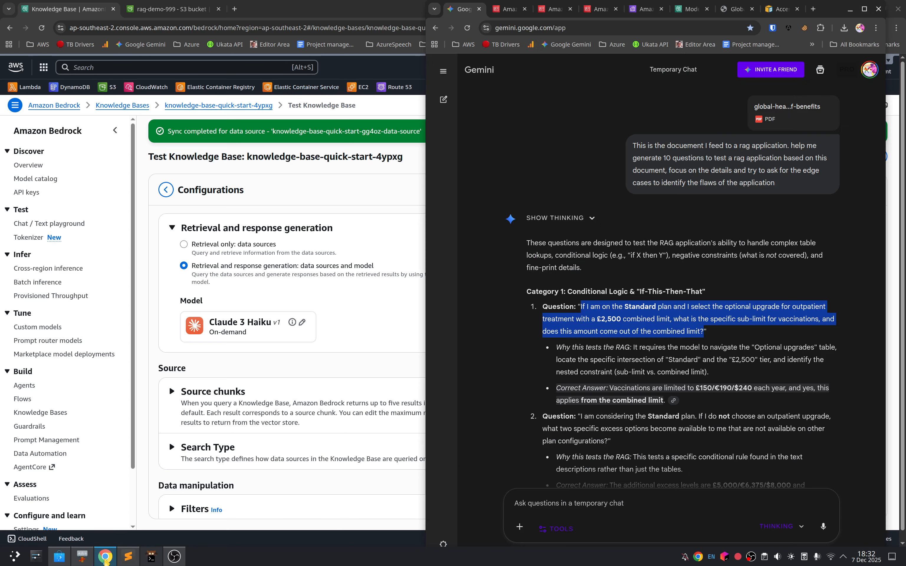
pyautogui.click(579, 305)
pyautogui.moveTo(579, 305); pyautogui.dragTo(703, 332)
pyautogui.hotkey('ctrl', 'c')
pyautogui.hotkey('alt', 'Tab')
pyautogui.click(673, 480)
pyautogui.hotkey('ctrl', 'v')
pyautogui.press('Return')
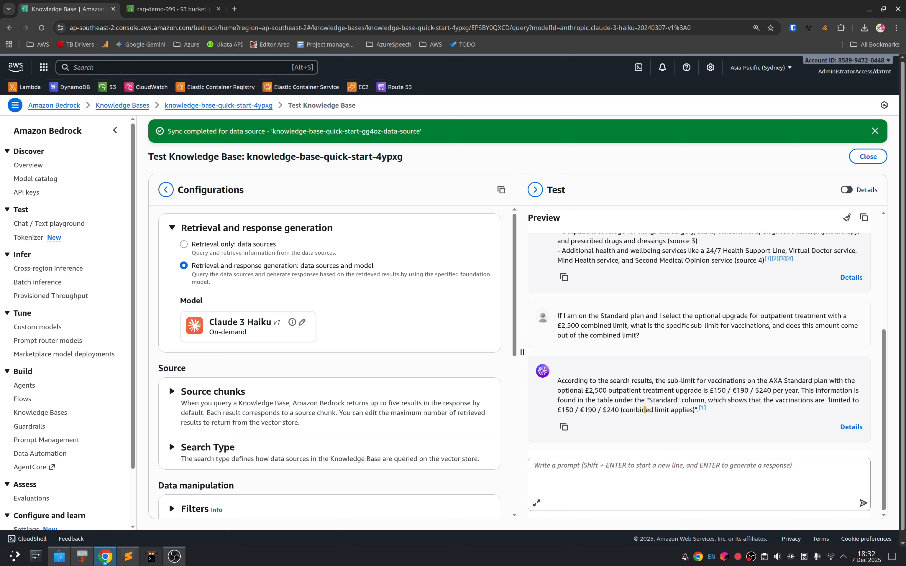
# Step: Read the vaccination sub-limit answer, open its cited source document and compare the answer with Gemini's expected one
pyautogui.moveTo(616, 382); pyautogui.dragTo(675, 381)
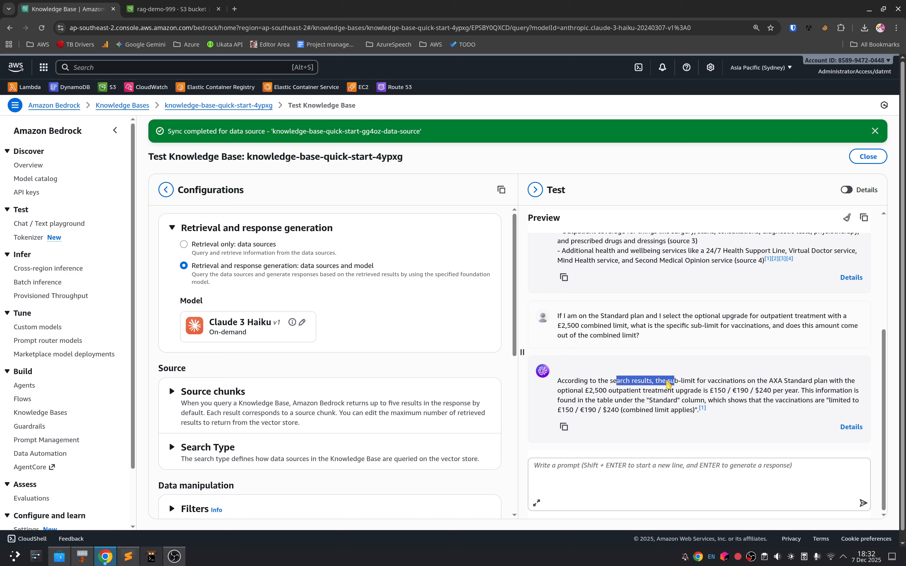
pyautogui.click(668, 383)
pyautogui.moveTo(615, 391); pyautogui.dragTo(805, 391)
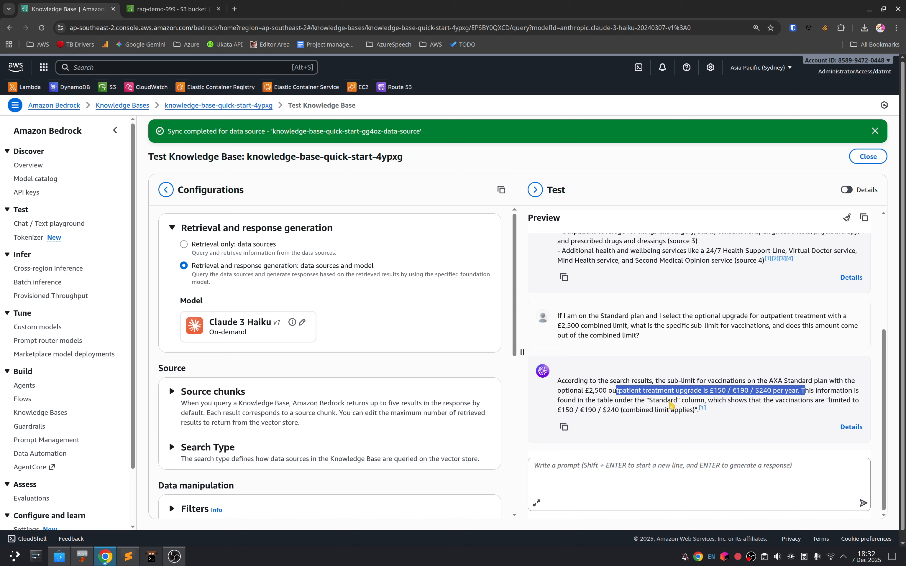
pyautogui.click(702, 408)
pyautogui.click(67, 9)
pyautogui.hotkey('alt', 'Tab')
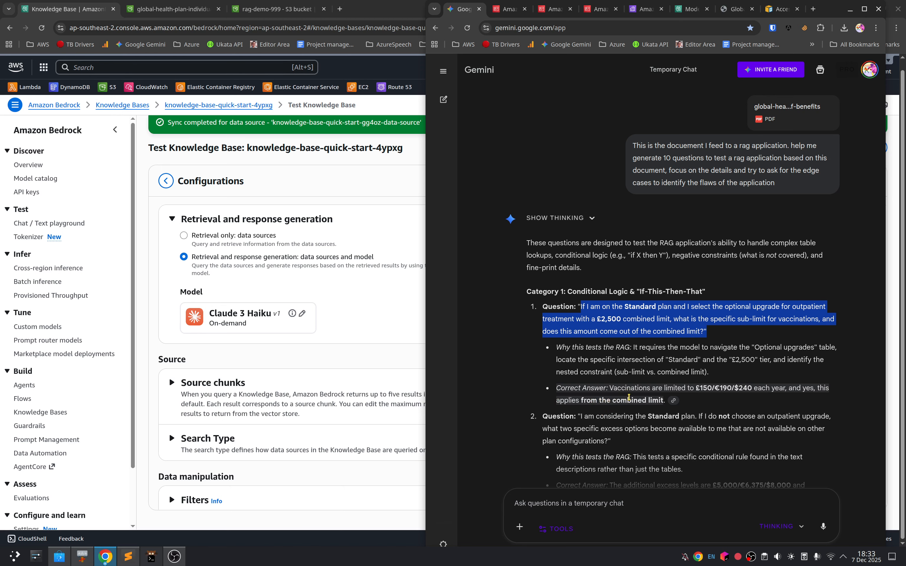
pyautogui.click(399, 354)
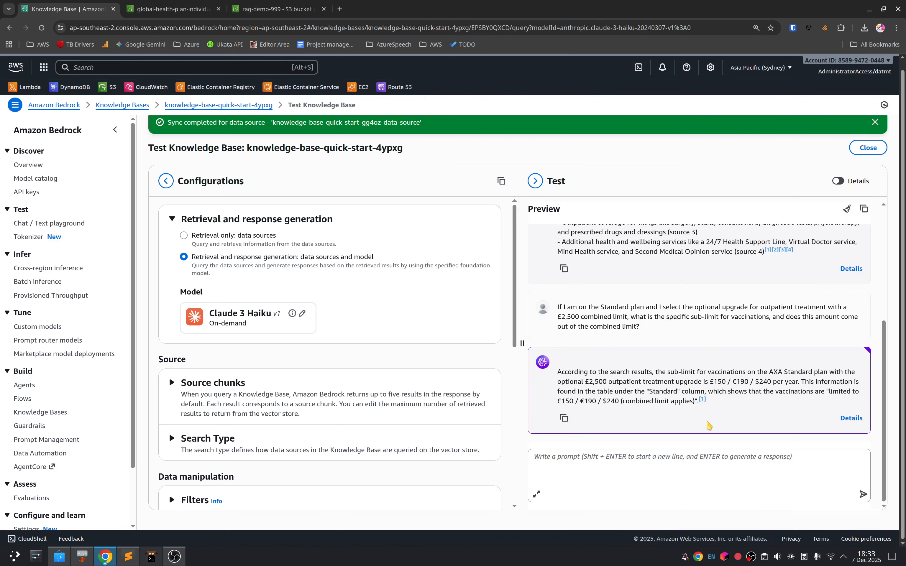
# Step: Copy question 2, on the Standard plan's two excess options without an outpatient upgrade, from Gemini and submit it to the knowledge base
pyautogui.hotkey('alt', 'Tab')
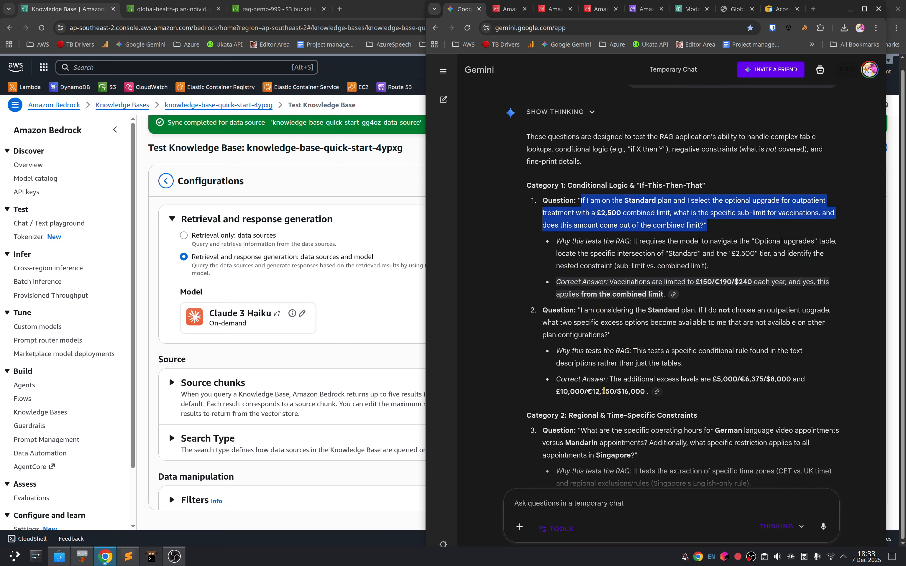
pyautogui.moveTo(580, 310); pyautogui.dragTo(608, 334)
pyautogui.hotkey('ctrl', 'c')
pyautogui.hotkey('alt', 'Tab')
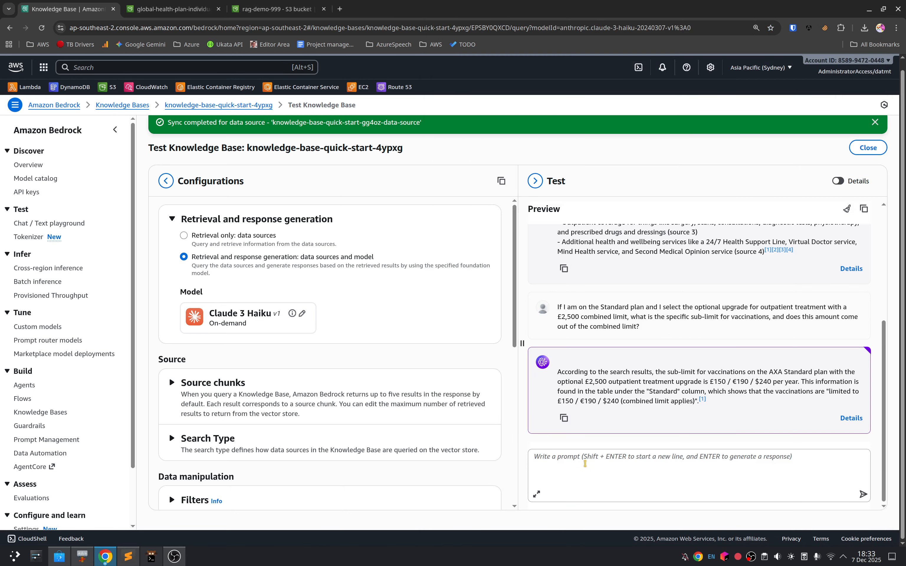
pyautogui.click(581, 460)
pyautogui.hotkey('ctrl', 'v')
pyautogui.press('Return')
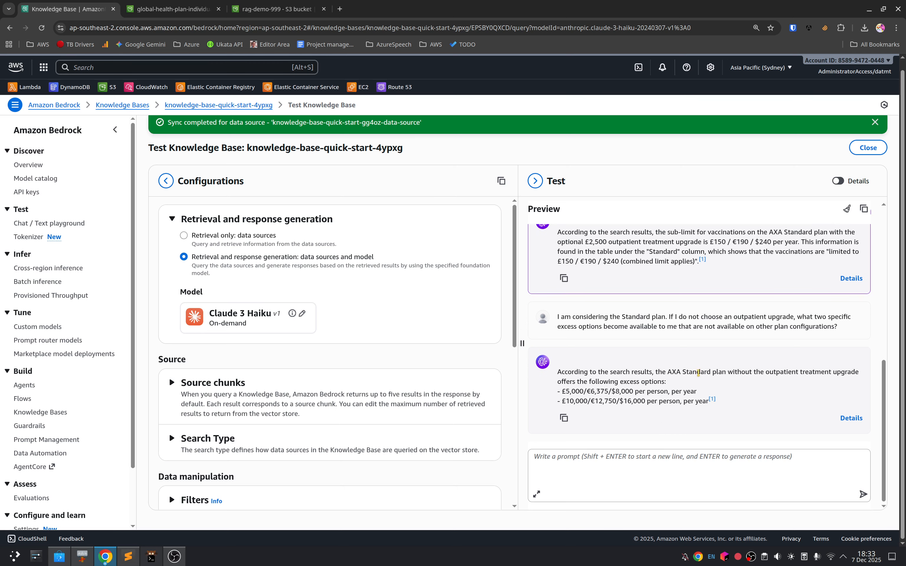
# Step: Arrange the knowledge base test window beside the Gemini chat and collapse the Amazon Bedrock navigation pane
pyautogui.moveTo(813, 9); pyautogui.dragTo(1, 221)
pyautogui.scroll(-5, 383, 296)
pyautogui.scroll(-2, 279, 375)
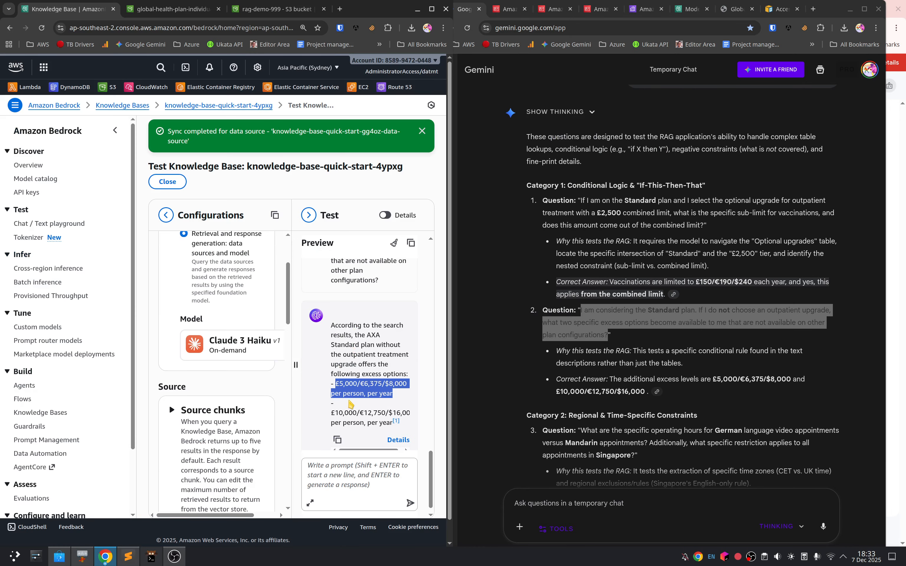
pyautogui.scroll(-1, 352, 405)
pyautogui.click(115, 131)
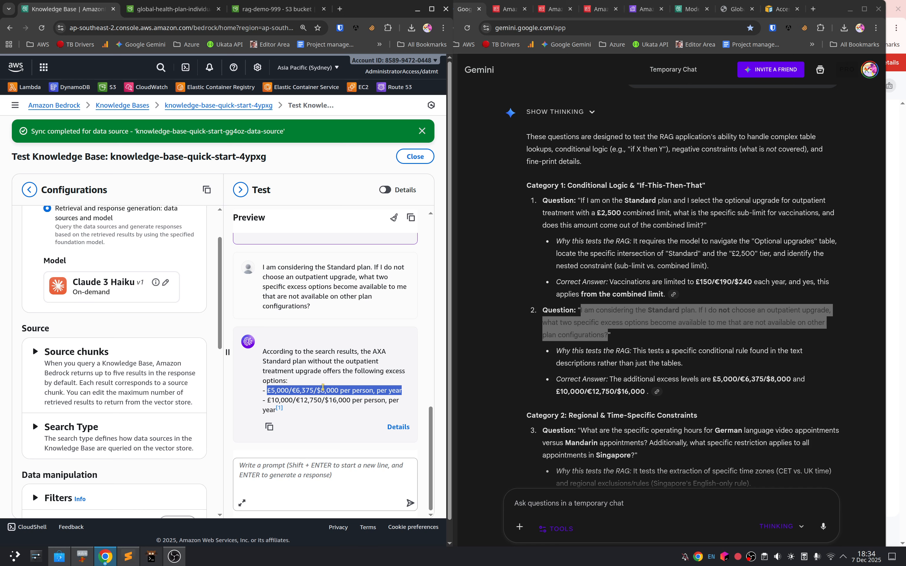
# Step: Examine Gemini's questions 3 and 4 on language appointment hours and emergency treatment in the USA, with their expected answers
pyautogui.scroll(-3, 602, 407)
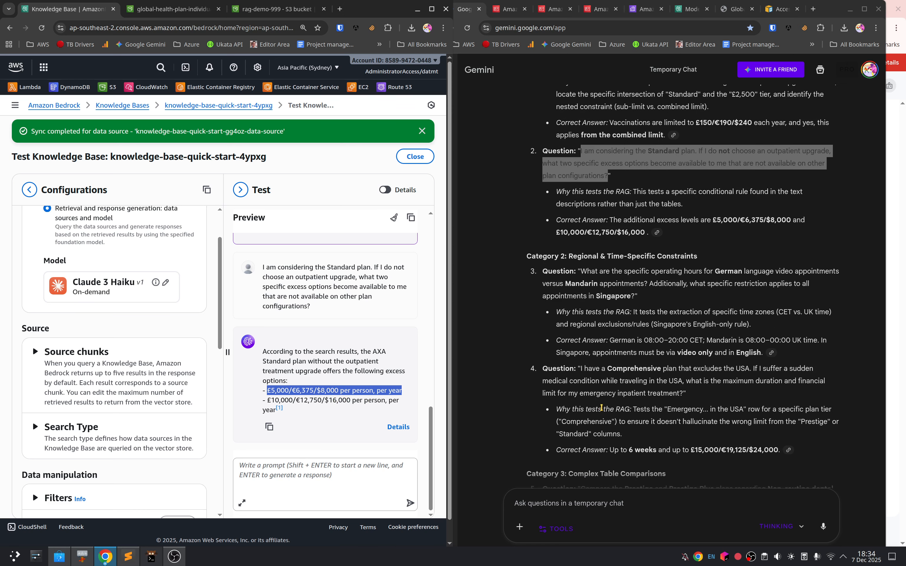
pyautogui.moveTo(592, 257); pyautogui.dragTo(639, 302)
pyautogui.click(637, 314)
pyautogui.moveTo(587, 271); pyautogui.dragTo(655, 298)
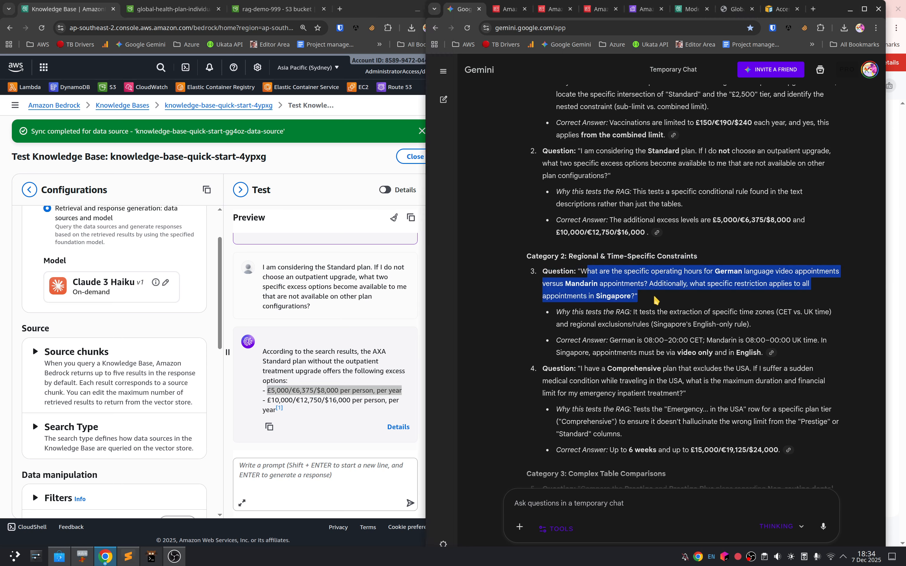
pyautogui.click(636, 295)
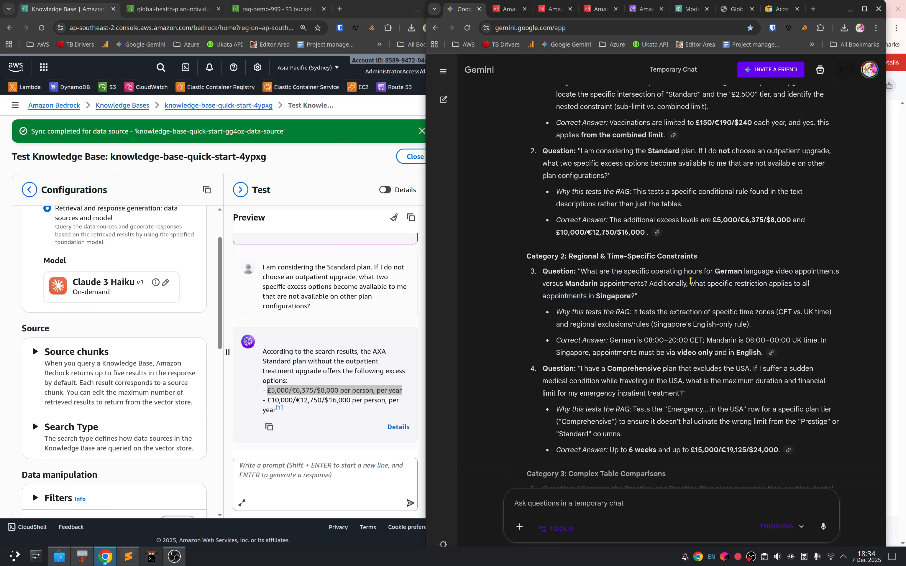
pyautogui.moveTo(599, 282); pyautogui.dragTo(701, 299)
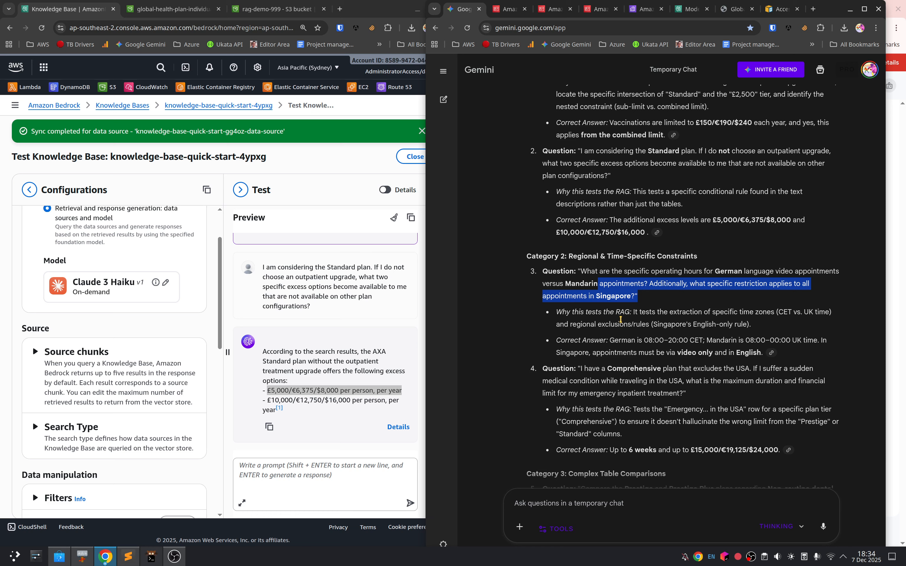
pyautogui.moveTo(595, 324); pyautogui.dragTo(683, 353)
pyautogui.click(631, 340)
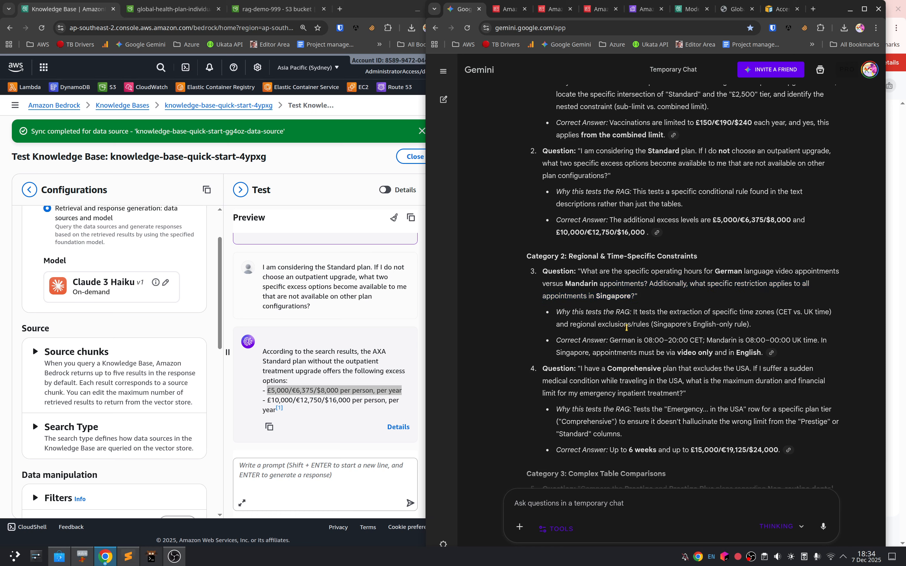
pyautogui.moveTo(610, 271); pyautogui.dragTo(653, 325)
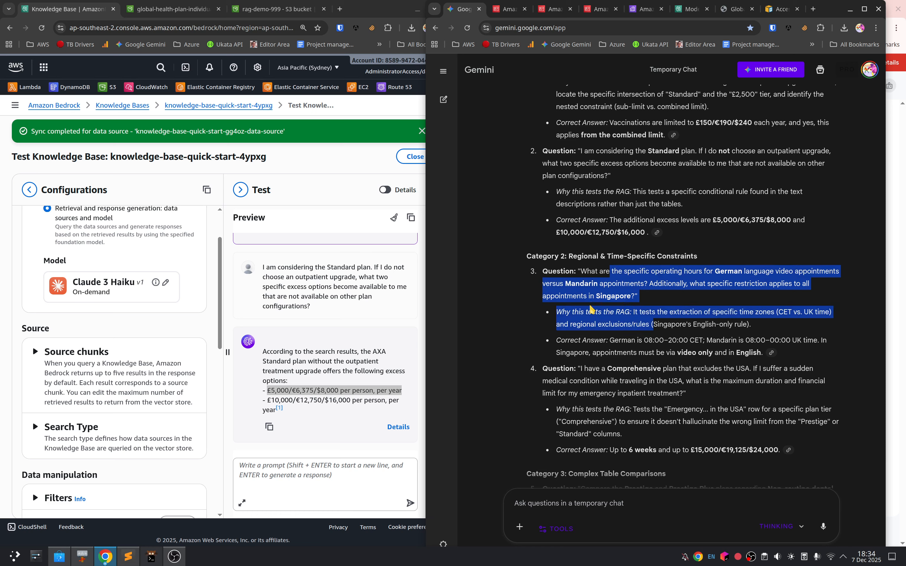
pyautogui.scroll(2, 590, 306)
pyautogui.scroll(-2, 610, 326)
pyautogui.scroll(-1, 629, 317)
pyautogui.moveTo(596, 316); pyautogui.dragTo(706, 326)
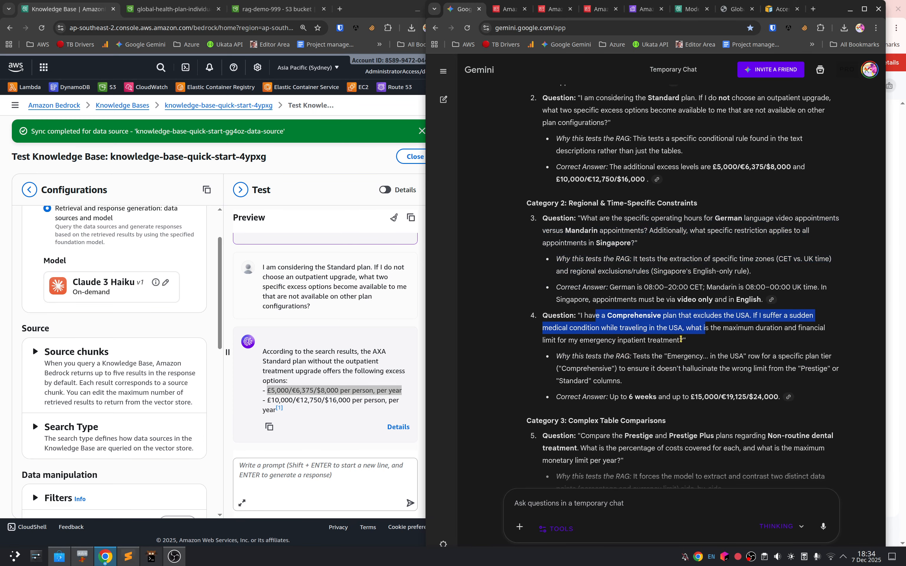
pyautogui.scroll(-3, 664, 341)
# Step: Copy question 5, comparing Prestige and Prestige Plus non-routine dental treatment, from Gemini and submit it to the knowledge base
pyautogui.moveTo(581, 276); pyautogui.dragTo(622, 302)
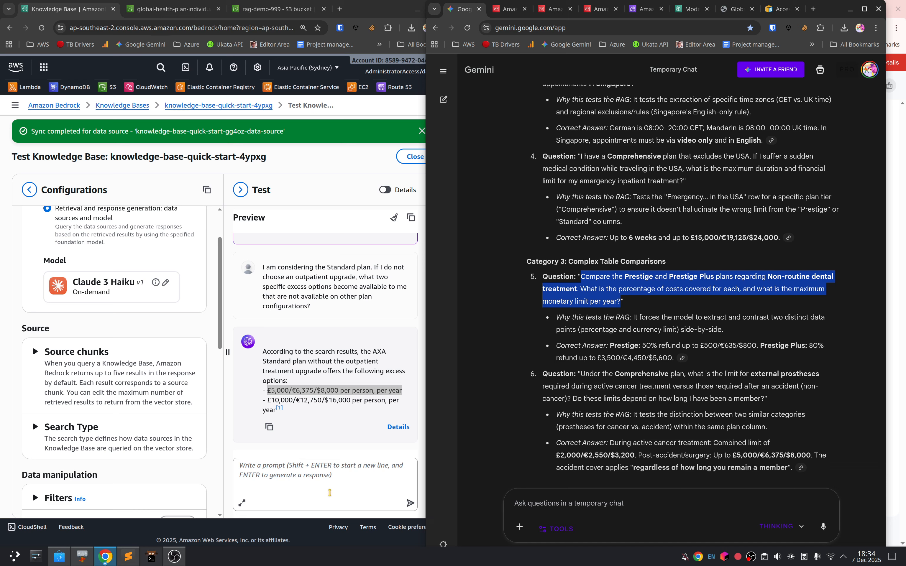
pyautogui.click(328, 489)
pyautogui.hotkey('ctrl', 'v')
pyautogui.press('Return')
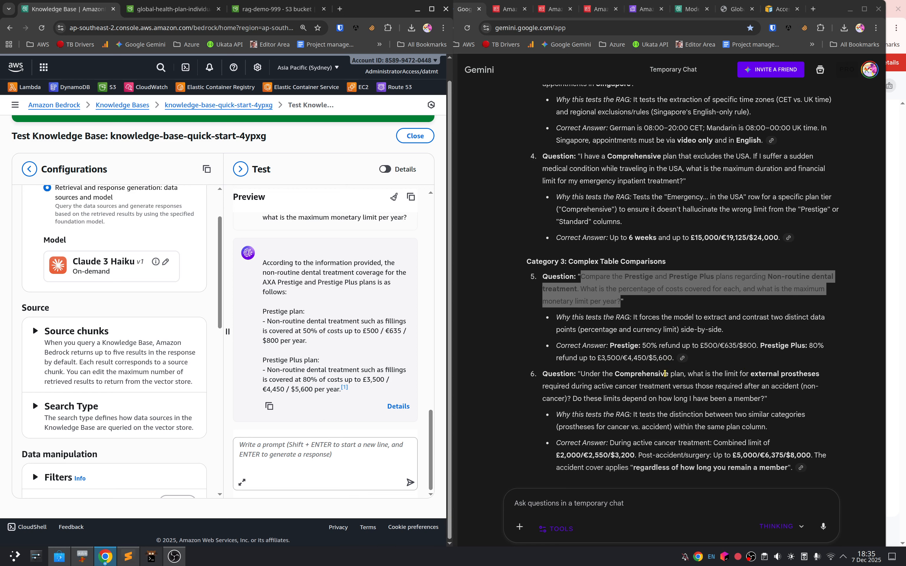
# Step: Copy question 7, on Foundation plan wig cover and radiotherapy cash benefit, from Gemini into the knowledge base prompt
pyautogui.scroll(-3, 664, 373)
pyautogui.scroll(-3, 660, 383)
pyautogui.moveTo(582, 295); pyautogui.dragTo(625, 318)
pyautogui.hotkey('ctrl', 'c')
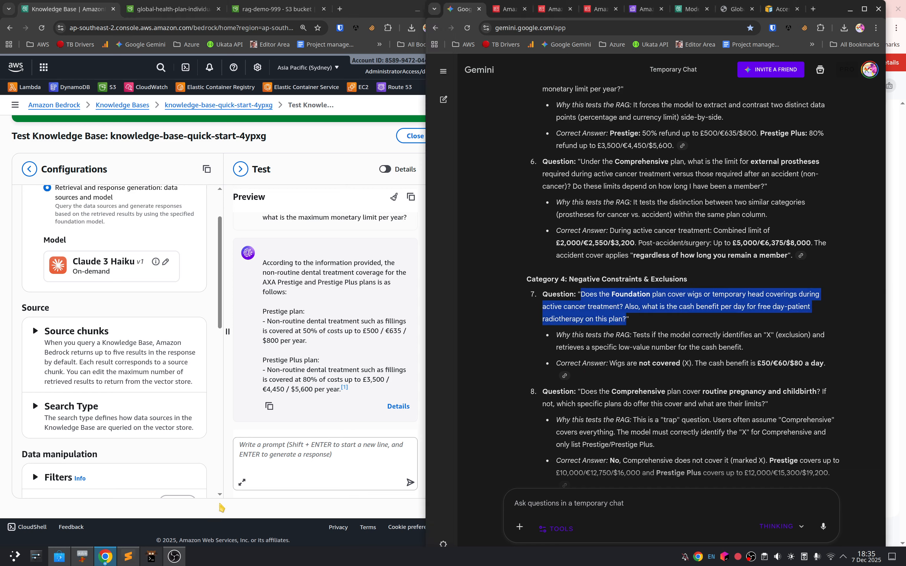
pyautogui.click(285, 451)
pyautogui.hotkey('ctrl', 'v')
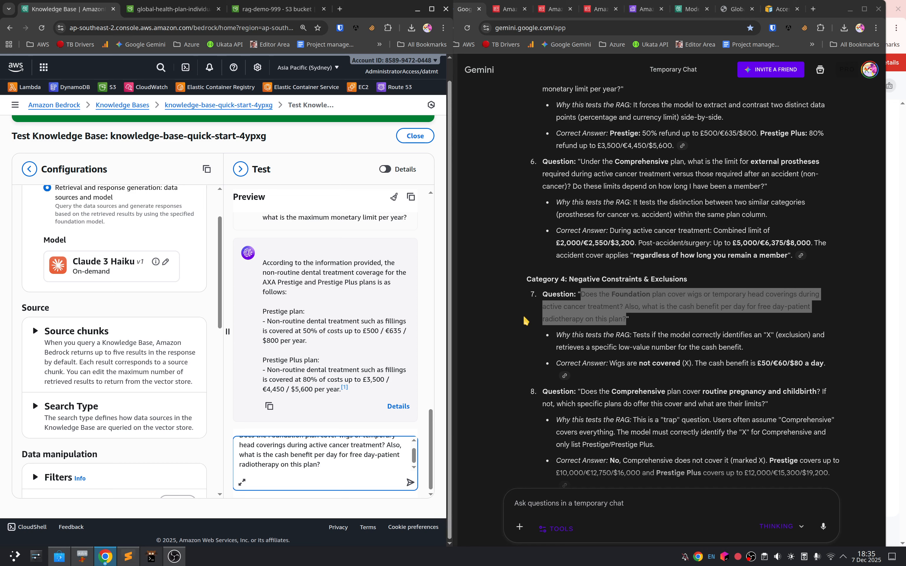
# Step: Open the global-health-plan-individual-combined-summary-of-benefits PDF from Downloads, search it for "wig" and return to the Gemini chat
pyautogui.click(82, 563)
pyautogui.doubleClick(196, 297)
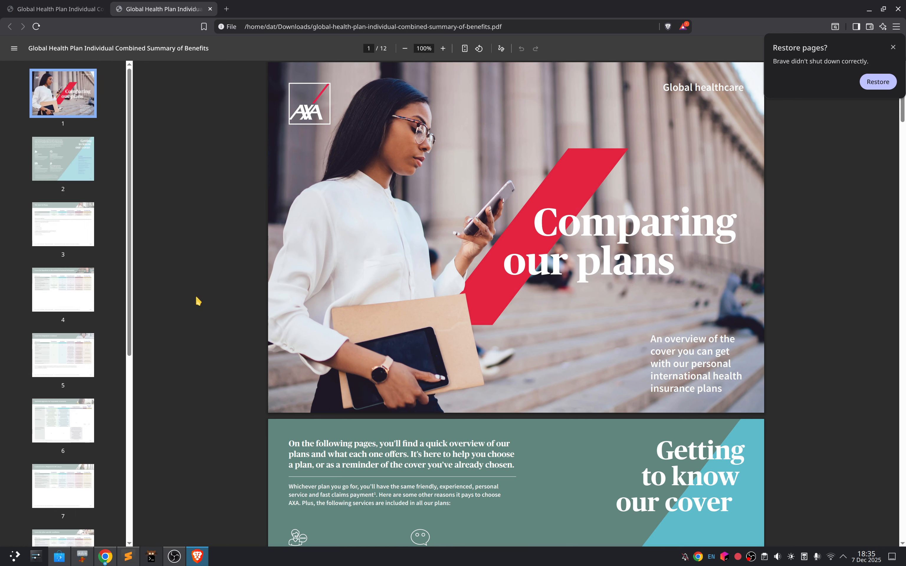
pyautogui.hotkey('ctrl', 'f')
pyautogui.write('wig')
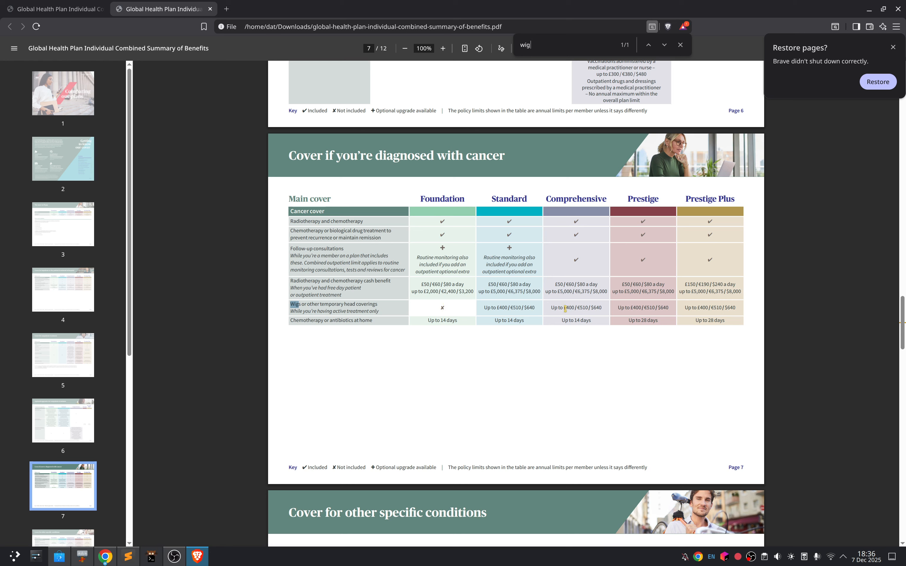
pyautogui.click(869, 10)
pyautogui.click(698, 457)
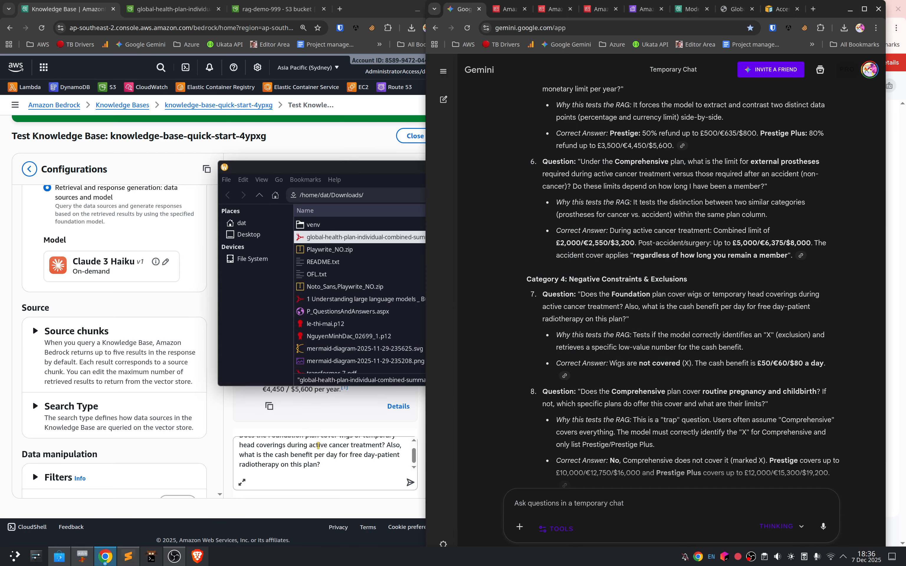
# Step: Submit the Foundation plan wig question to the knowledge base and compare the response with Gemini's expected answer
pyautogui.click(314, 454)
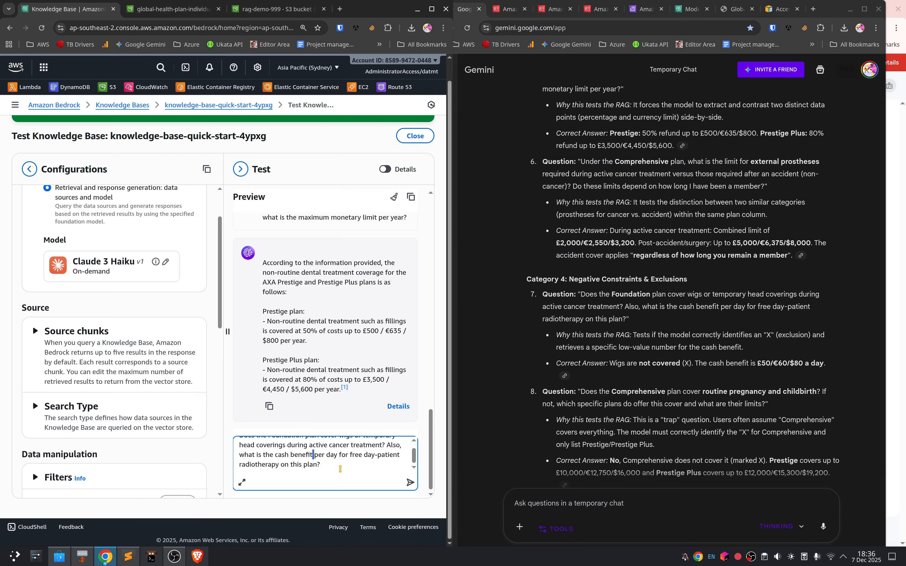
pyautogui.press('Return')
pyautogui.moveTo(263, 350); pyautogui.dragTo(343, 360)
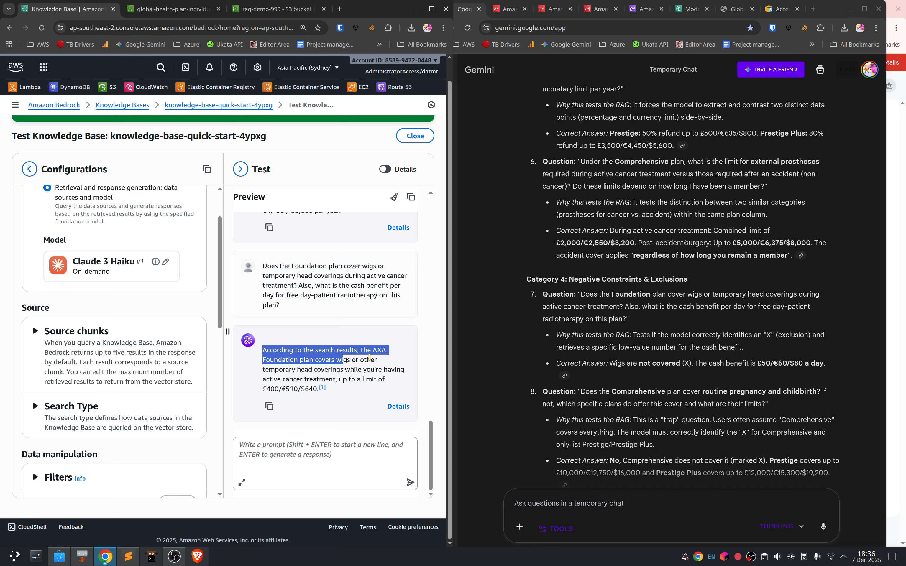
pyautogui.moveTo(314, 359); pyautogui.dragTo(371, 374)
pyautogui.click(607, 365)
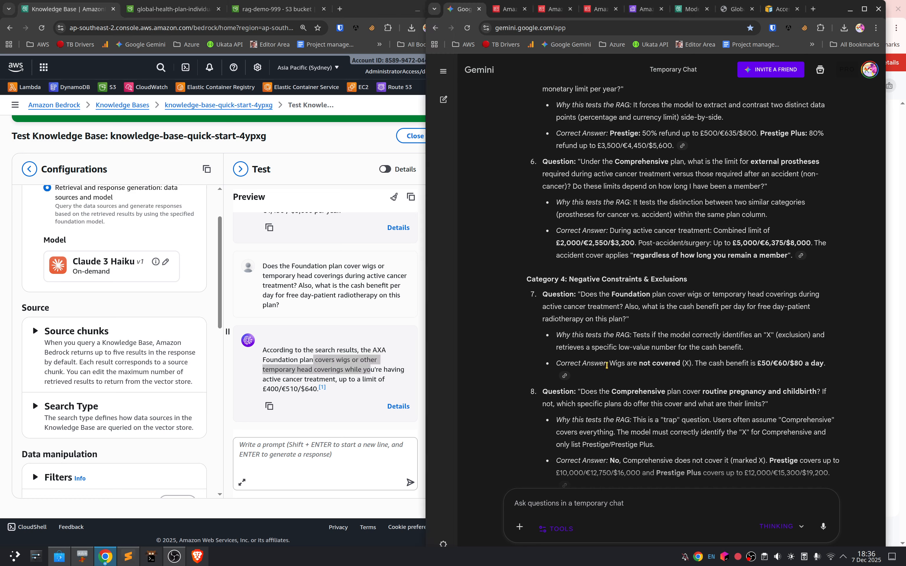
# Step: Check Gemini's expected answer to question 7 on wig cover against the knowledge base's response, and review the test configuration settings
pyautogui.moveTo(609, 363); pyautogui.dragTo(690, 363)
pyautogui.click(640, 361)
pyautogui.moveTo(612, 362); pyautogui.dragTo(672, 363)
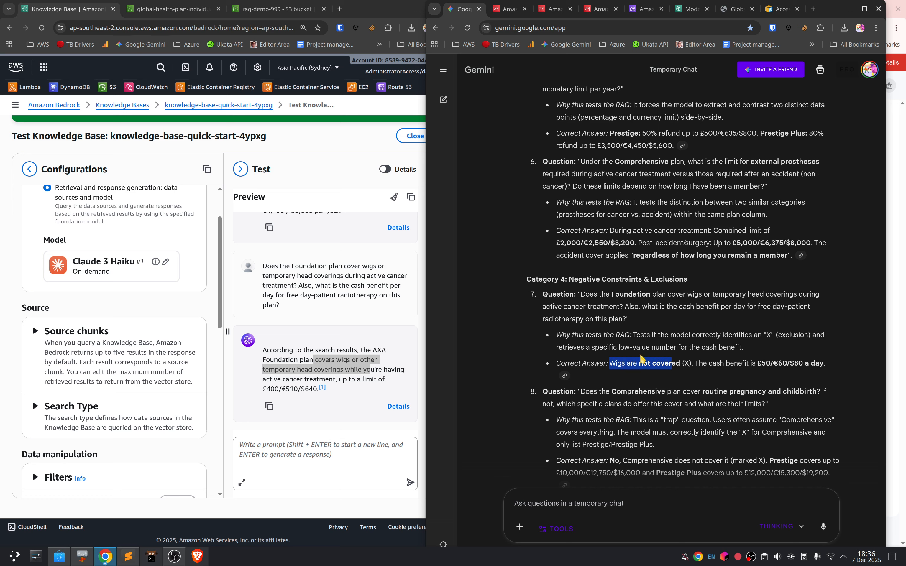
pyautogui.click(715, 366)
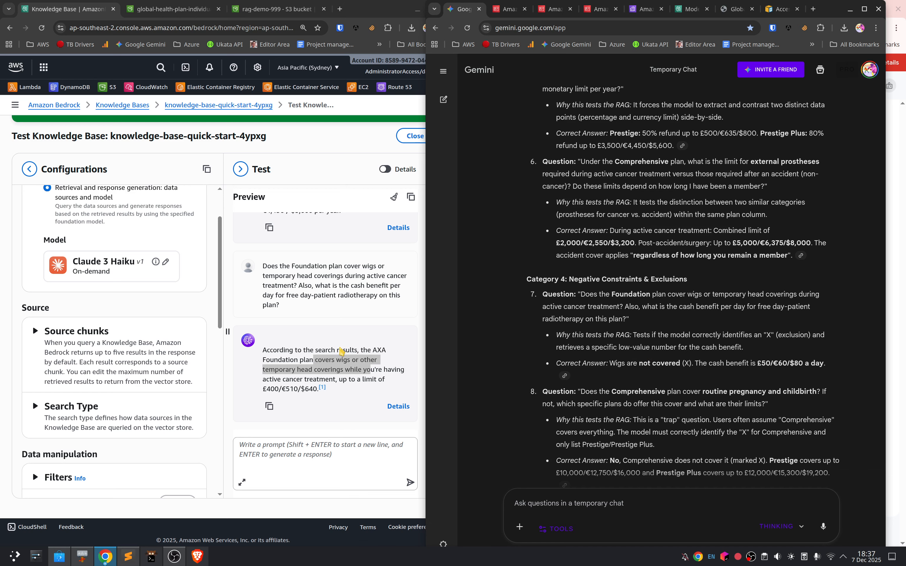
pyautogui.scroll(4, 341, 352)
pyautogui.scroll(2, 121, 287)
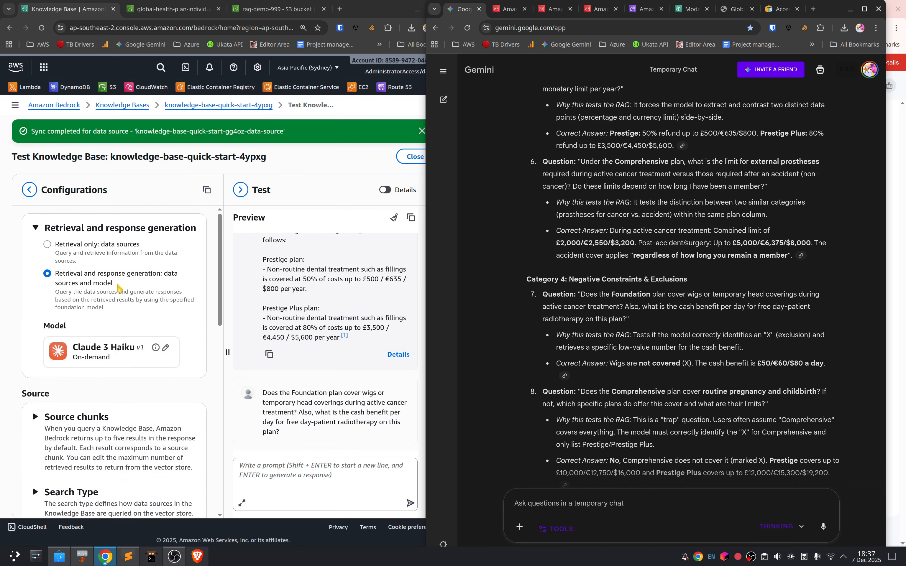
pyautogui.scroll(-3, 179, 279)
# Step: Review question 8, on Comprehensive plan cover for routine pregnancy and childbirth, in Gemini, then copy it and submit it to the knowledge base
pyautogui.scroll(-2, 181, 280)
pyautogui.scroll(-3, 636, 300)
pyautogui.moveTo(585, 285); pyautogui.dragTo(759, 298)
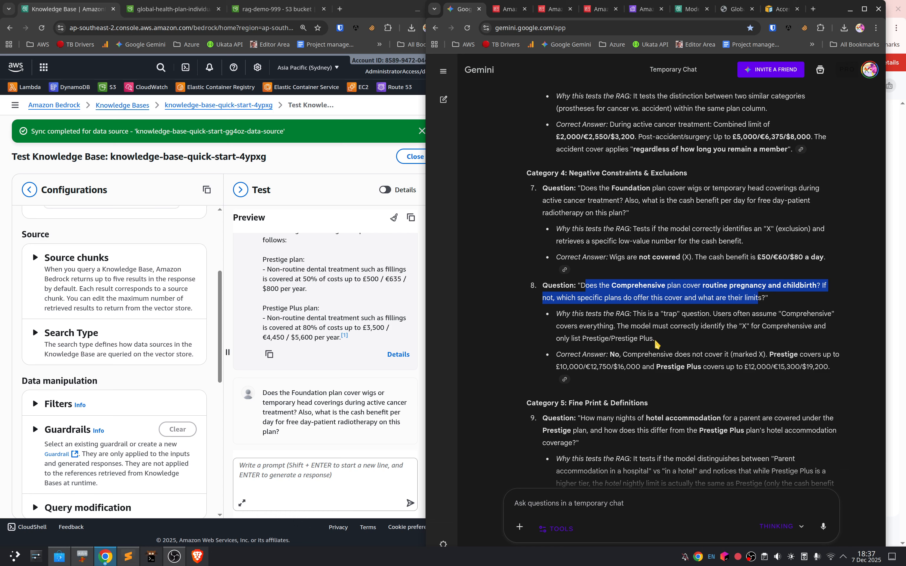
pyautogui.moveTo(615, 354); pyautogui.dragTo(759, 355)
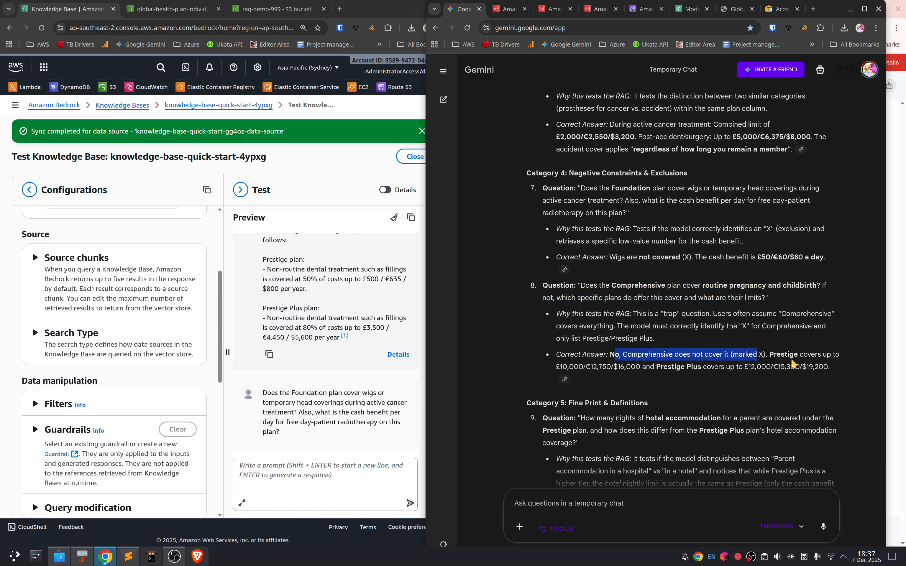
pyautogui.click(791, 361)
pyautogui.moveTo(581, 285); pyautogui.dragTo(765, 298)
pyautogui.hotkey('ctrl', 'c')
pyautogui.click(384, 461)
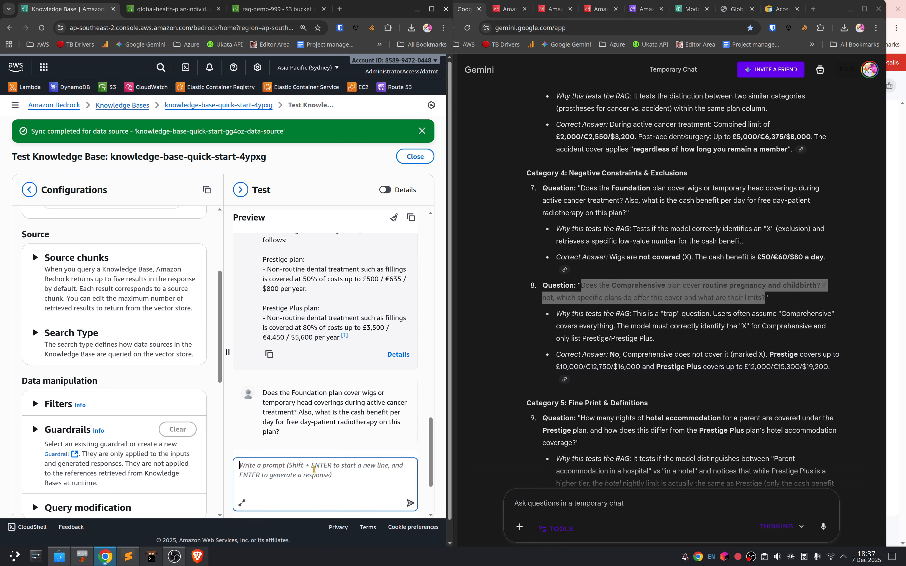
pyautogui.hotkey('ctrl', 'v')
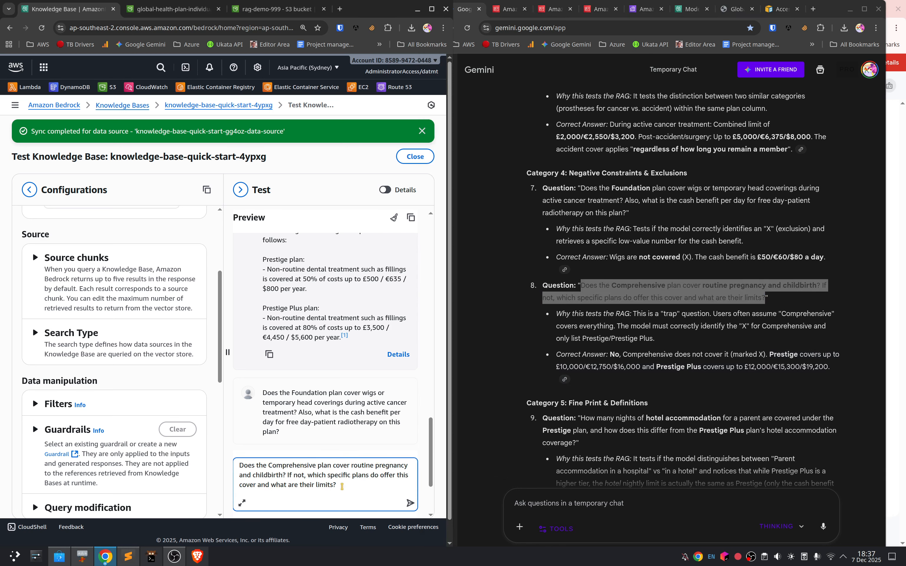
pyautogui.press('Return')
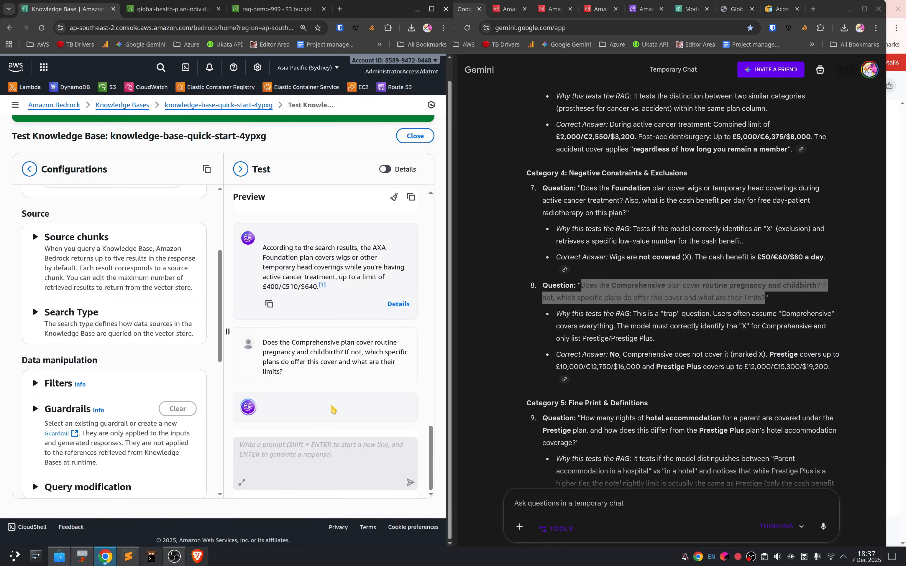